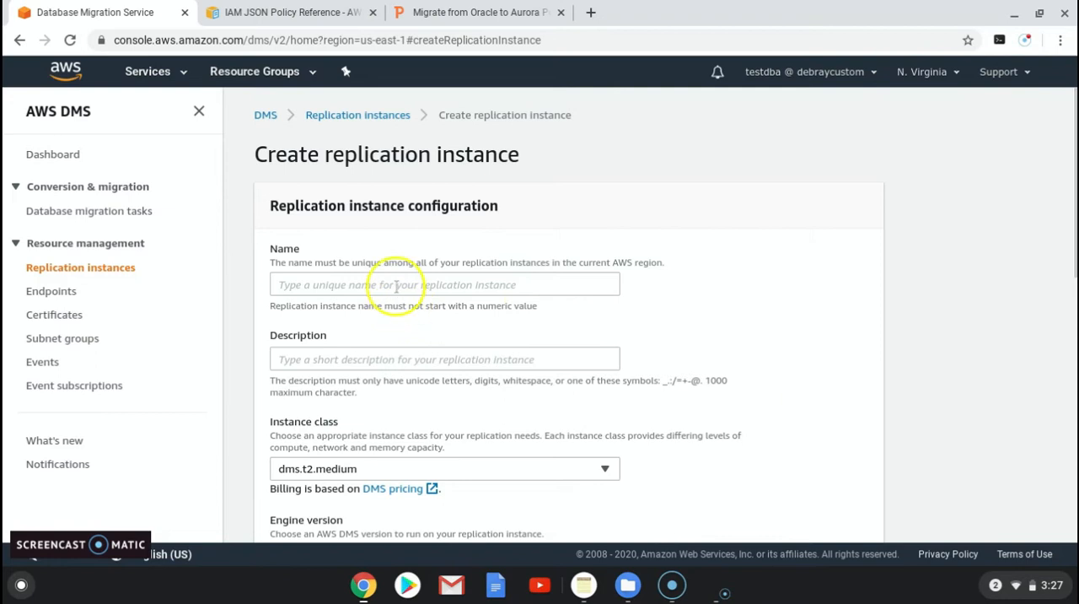
{"action": "type", "text": "rep"}
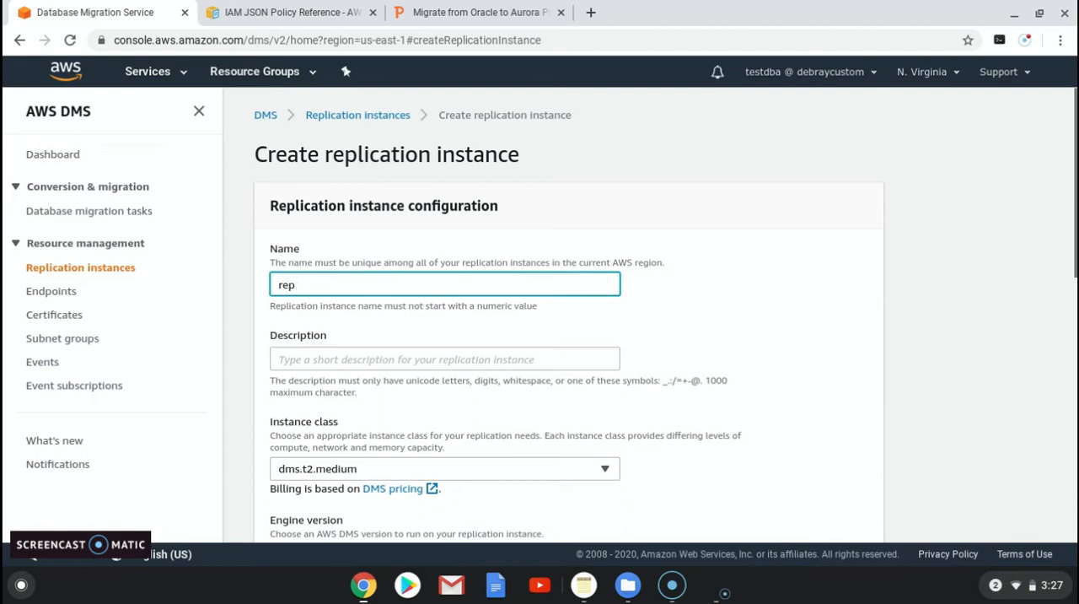
{"action": "key", "text": "BackSpace"}
{"action": "key", "text": "BackSpace"}
{"action": "key", "text": "BackSpace"}
{"action": "type", "text": "te"}
{"action": "key", "text": "BackSpace"}
{"action": "key", "text": "BackSpace"}
{"action": "key", "text": "BackSpace"}
{"action": "key", "text": "BackSpace"}
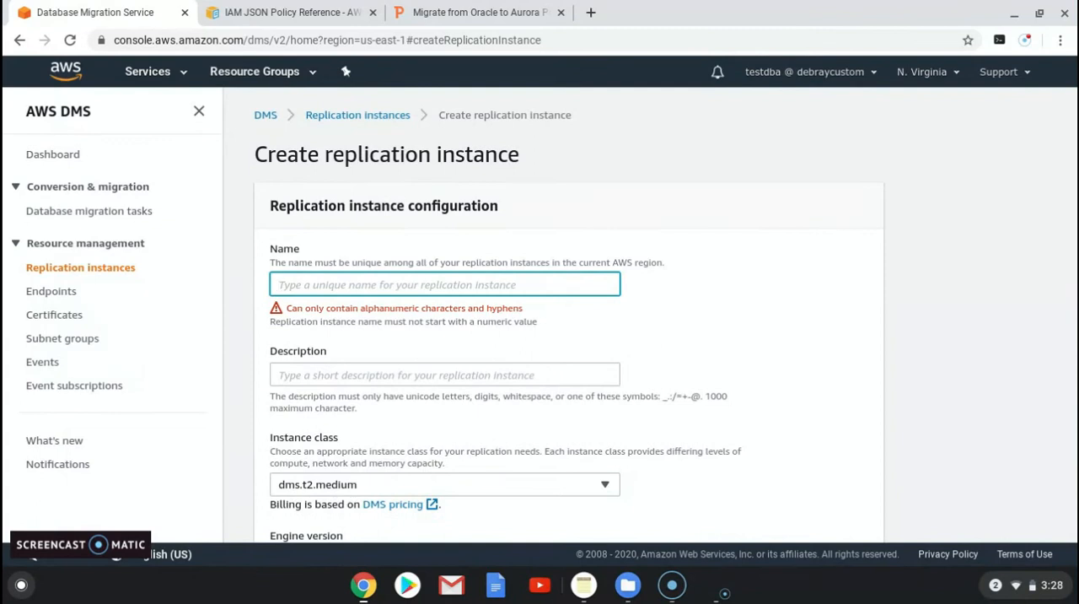
Step: Name the replication instance cloudbhai-rep and enter "replication instance" as its description
{"action": "type", "text": "cloaud"}
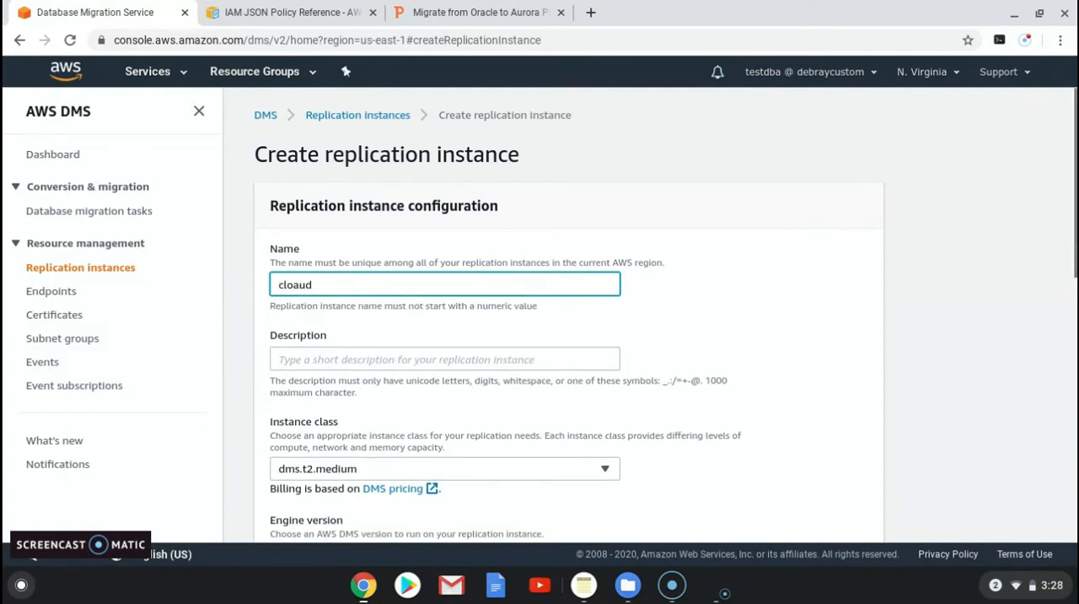
{"action": "key", "text": "BackSpace"}
{"action": "key", "text": "BackSpace"}
{"action": "key", "text": "BackSpace"}
{"action": "type", "text": "udbhai-rep"}
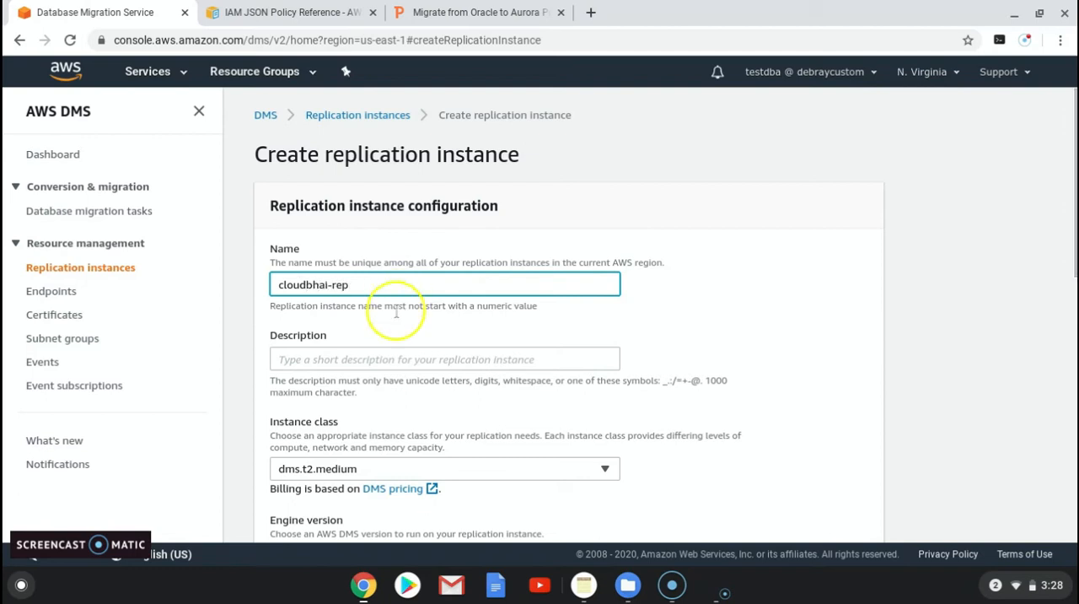
{"action": "left_click", "coordinate": [315, 360]}
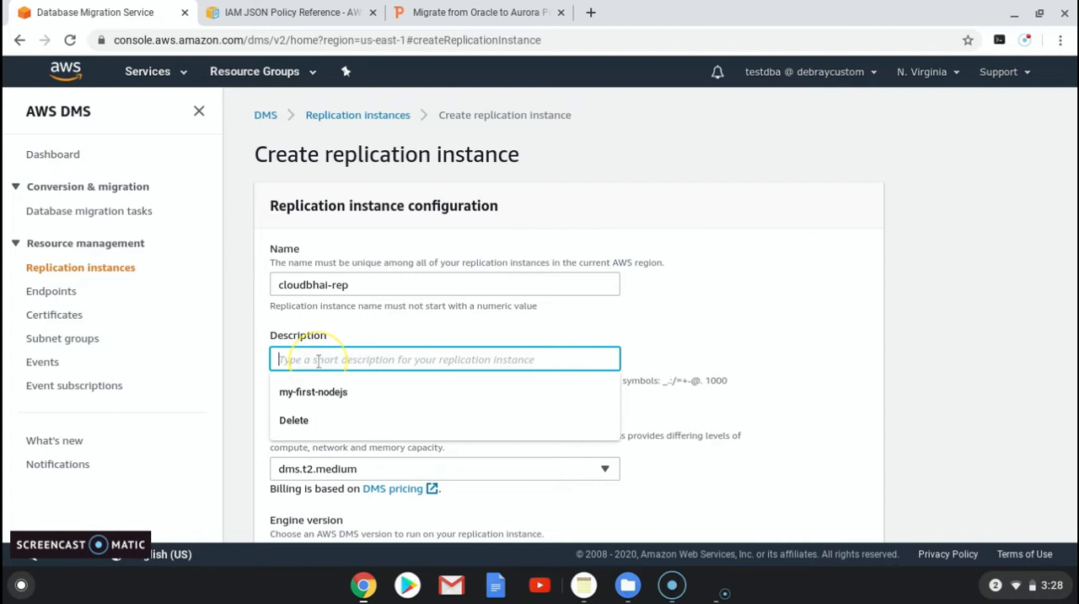
{"action": "type", "text": "replication instance"}
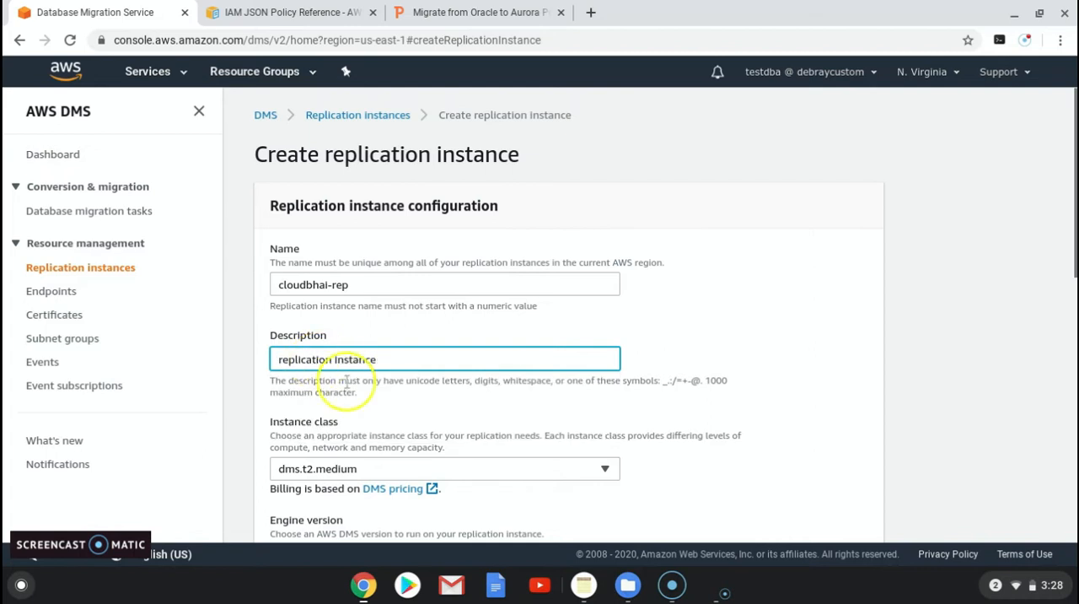
Step: Set the replication instance's class to dms.t2.small
{"action": "left_click", "coordinate": [383, 470]}
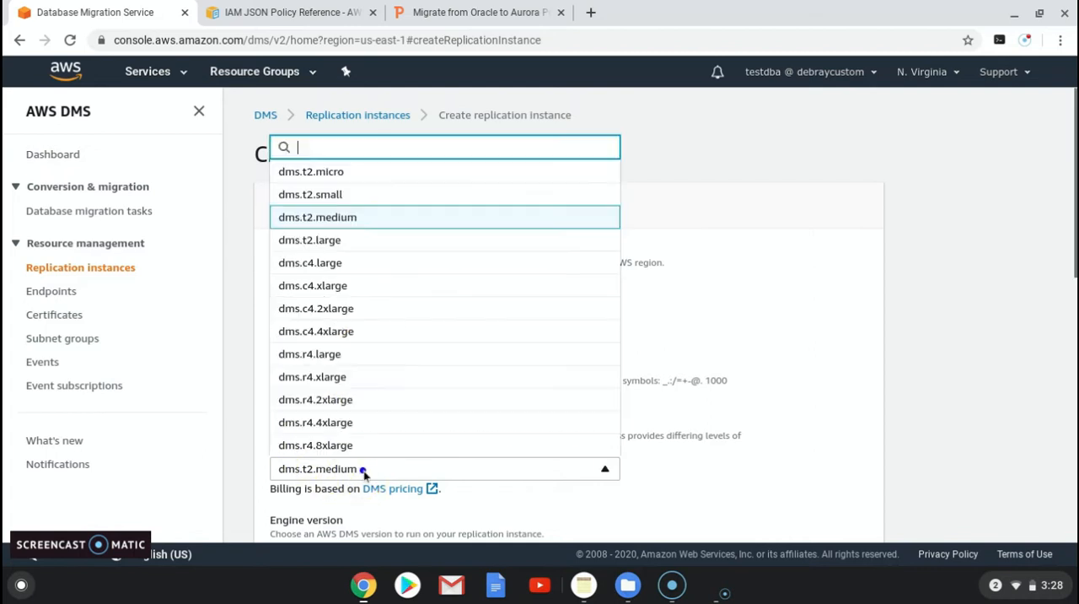
{"action": "left_click", "coordinate": [350, 197]}
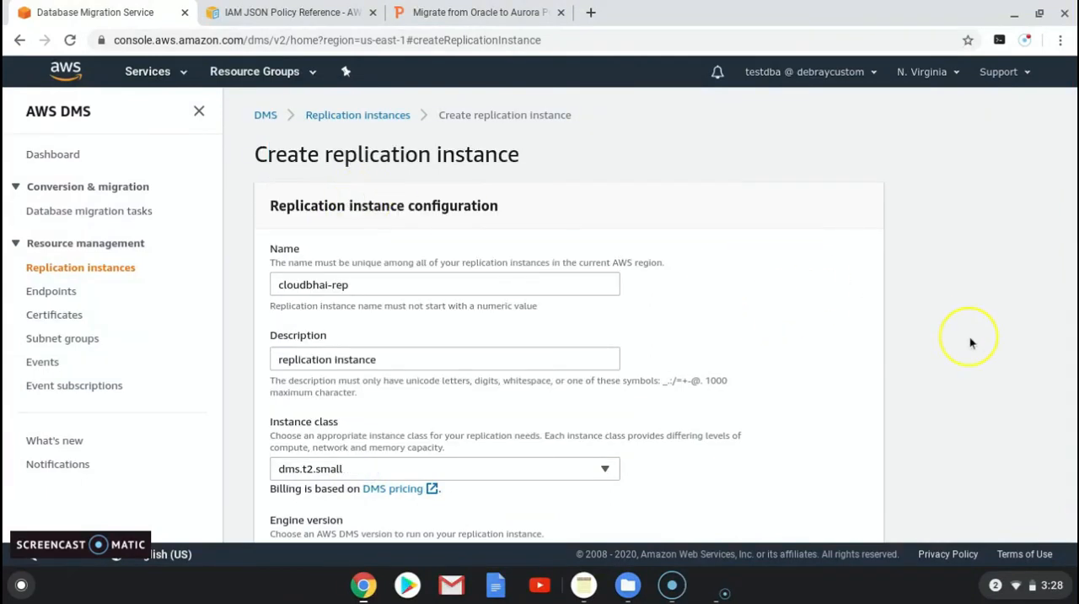
{"action": "key", "text": "Down"}
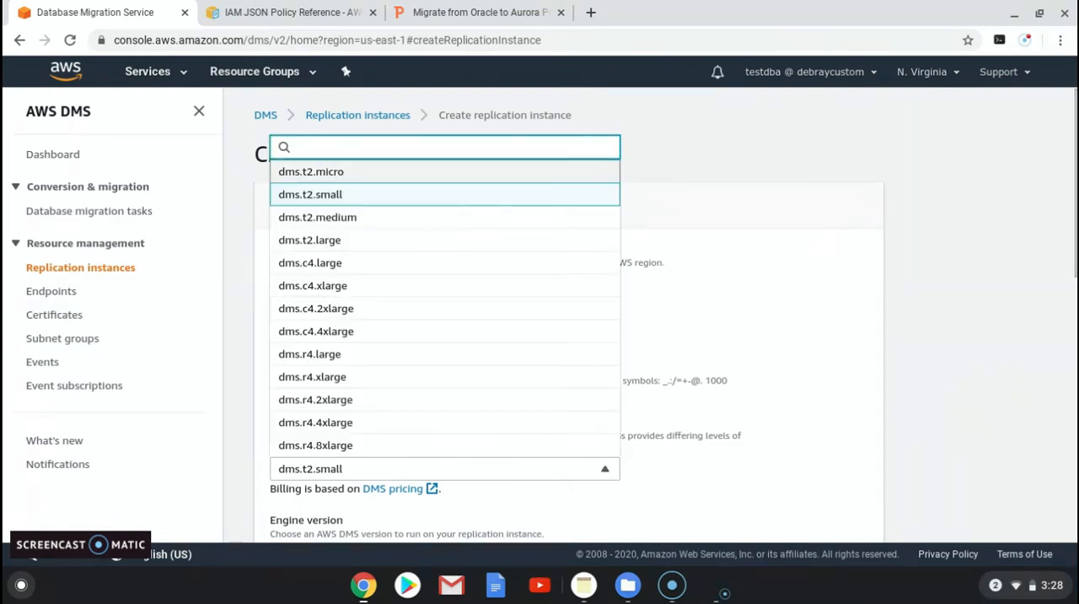
{"action": "left_click", "coordinate": [368, 192]}
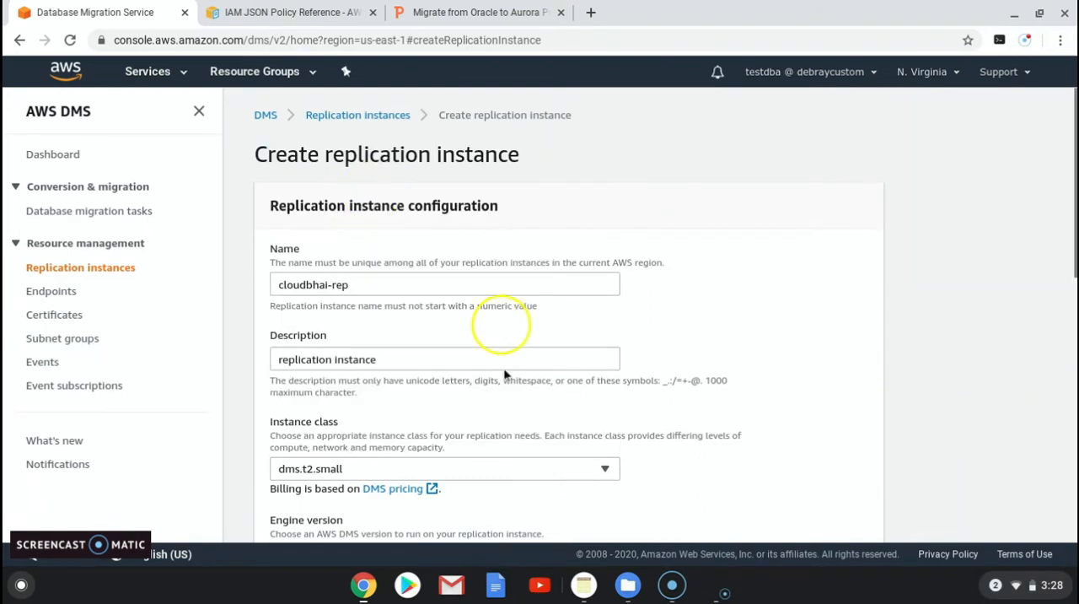
{"action": "left_click", "coordinate": [475, 510]}
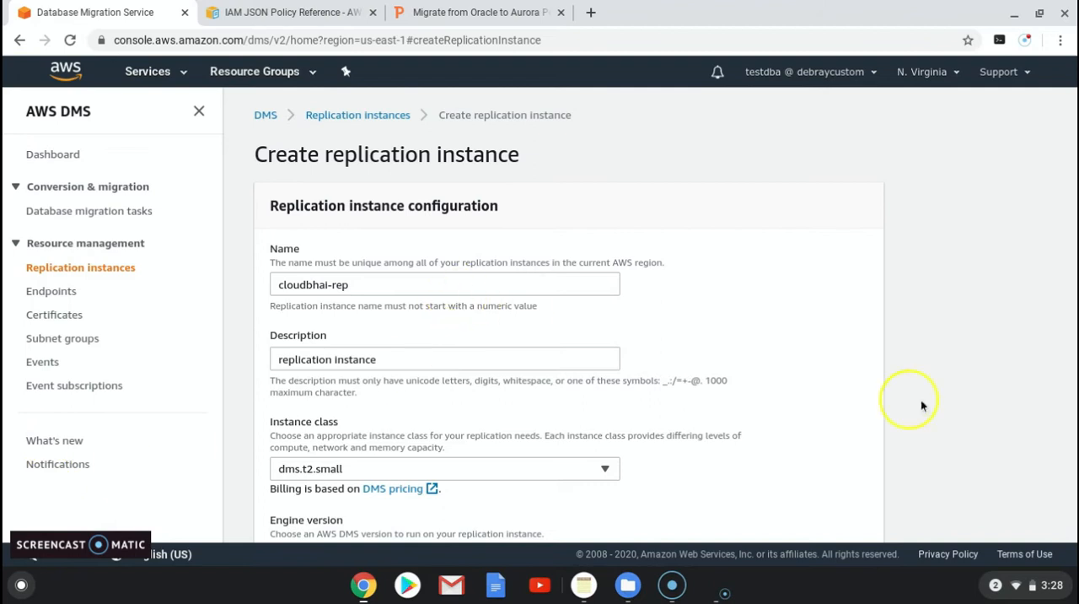
Step: Set the replication instance's allocated storage to 30 GiB
{"action": "scroll", "coordinate": [936, 354], "scroll_direction": "down", "scroll_amount": 3}
{"action": "scroll", "coordinate": [388, 318], "scroll_direction": "down", "scroll_amount": 2}
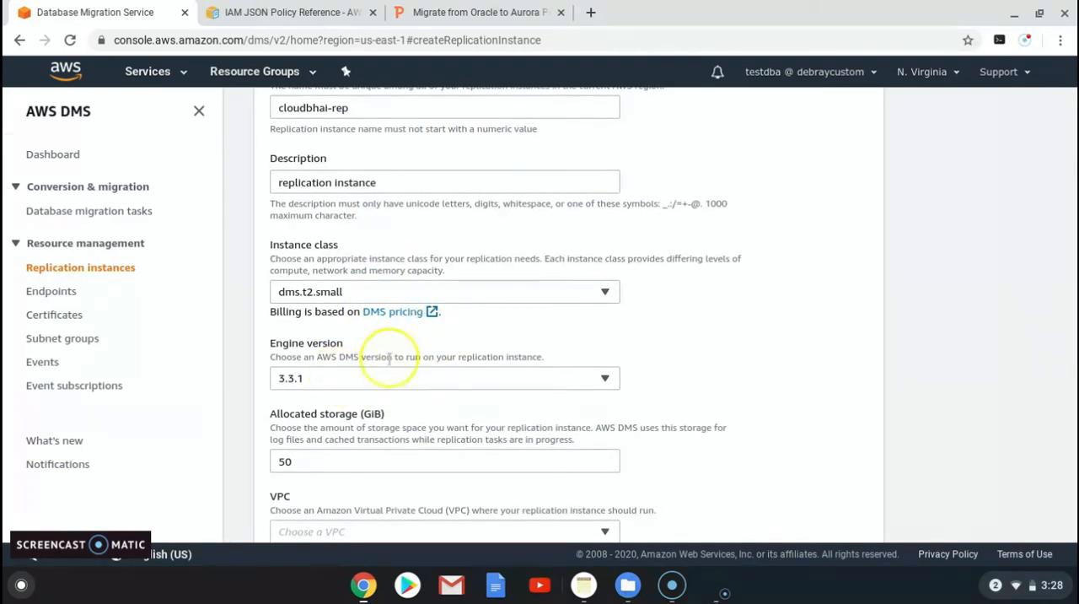
{"action": "scroll", "coordinate": [396, 405], "scroll_direction": "down", "scroll_amount": 3}
{"action": "left_click", "coordinate": [314, 353]}
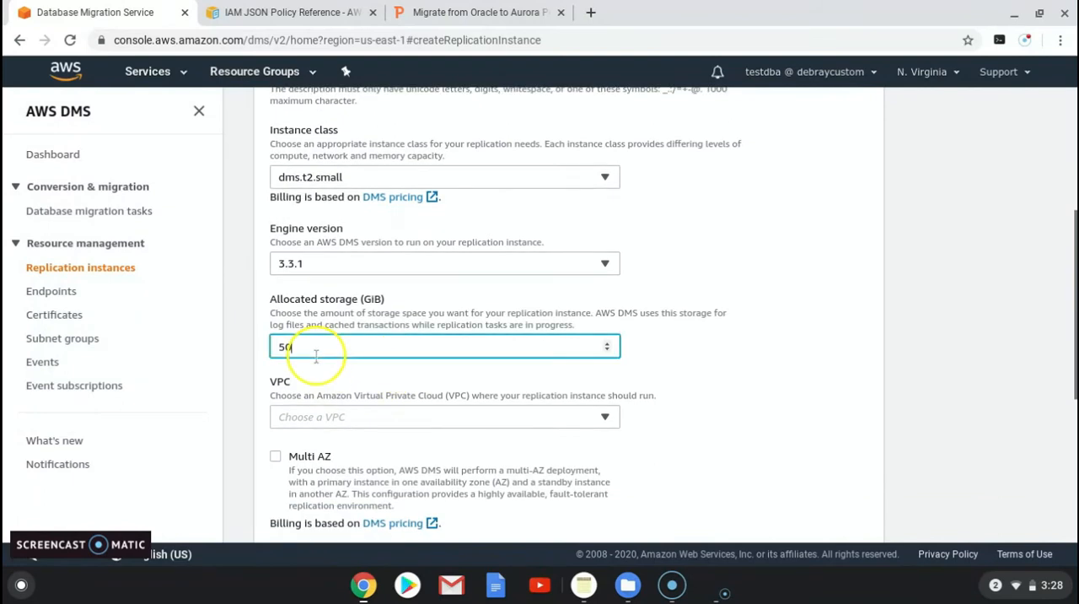
{"action": "left_click_drag", "start_coordinate": [268, 351], "coordinate": [454, 355]}
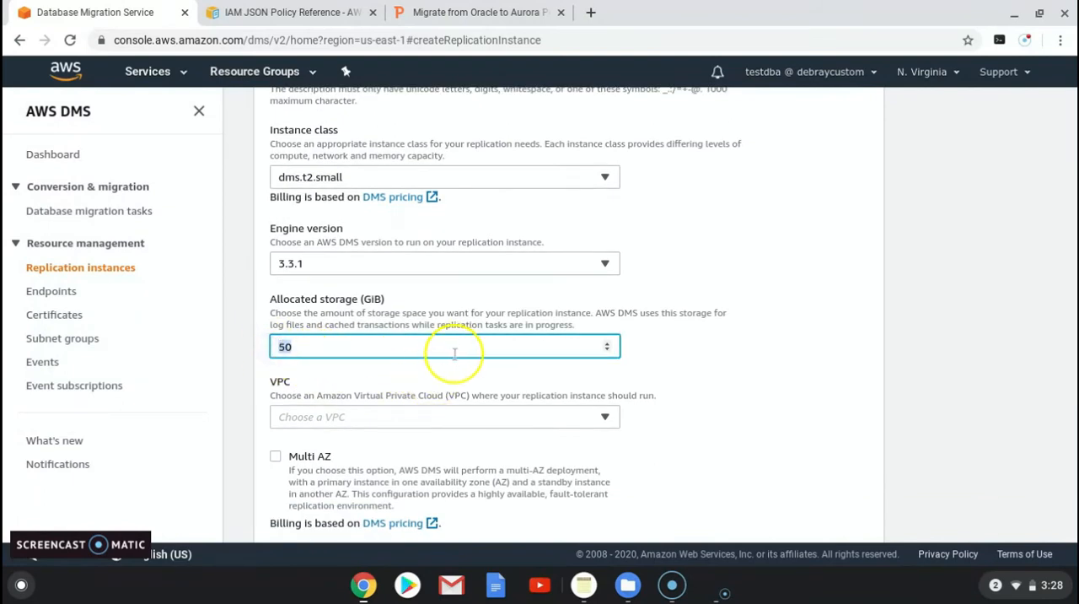
{"action": "type", "text": "30"}
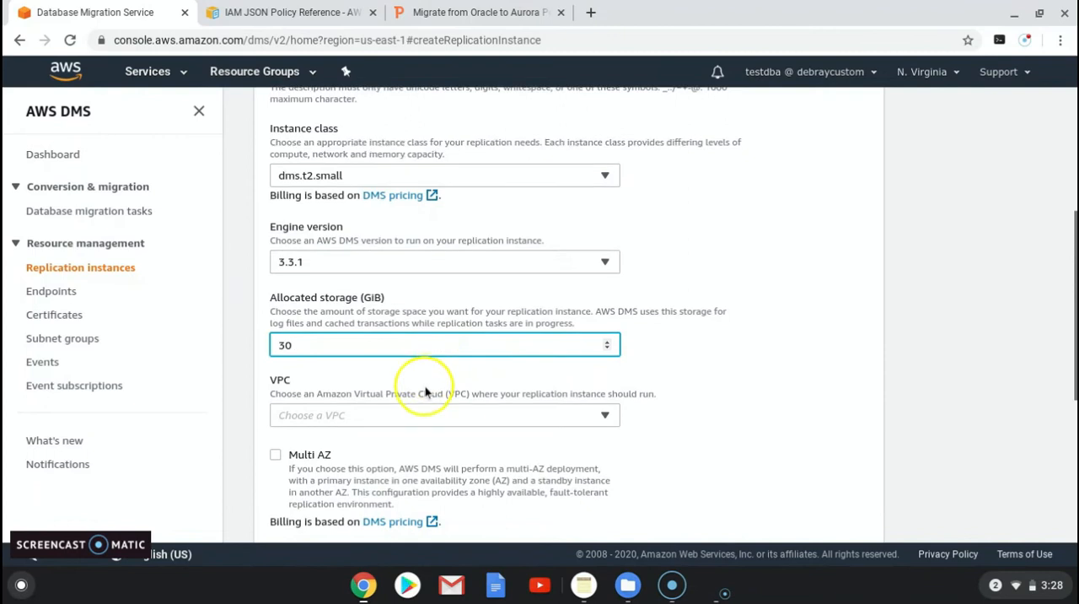
Step: Choose my-vpc as the VPC in which the replication instance runs
{"action": "scroll", "coordinate": [354, 362], "scroll_direction": "down", "scroll_amount": 1}
{"action": "left_click", "coordinate": [352, 366]}
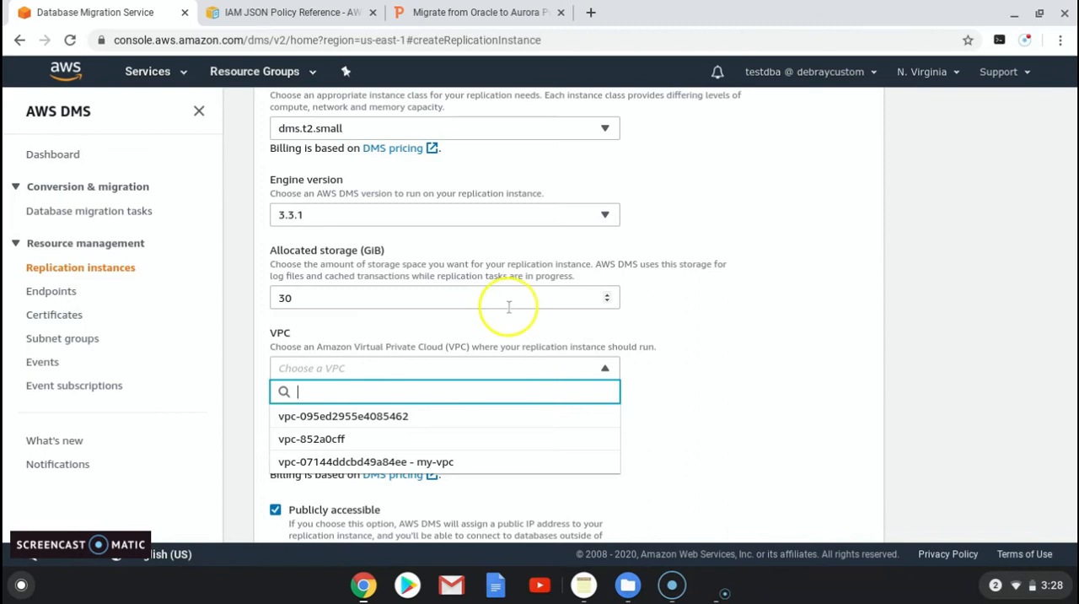
{"action": "left_click", "coordinate": [386, 459]}
Step: Assign the dbsg VPC security group in the advanced security and network configuration
{"action": "scroll", "coordinate": [337, 474], "scroll_direction": "down", "scroll_amount": 1}
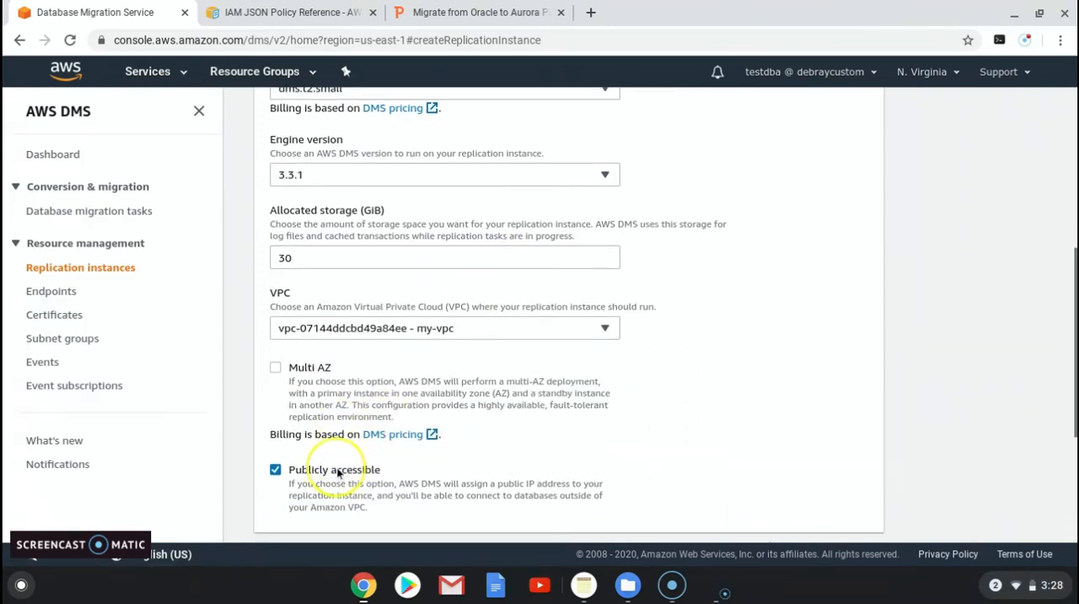
{"action": "scroll", "coordinate": [337, 474], "scroll_direction": "down", "scroll_amount": 3}
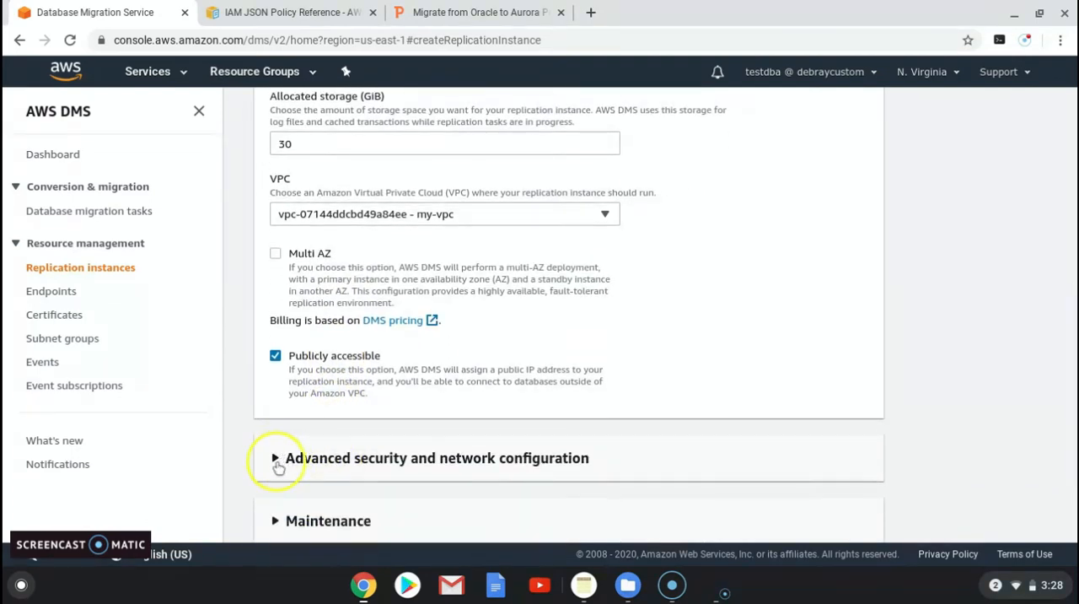
{"action": "left_click", "coordinate": [276, 459]}
{"action": "scroll", "coordinate": [284, 452], "scroll_direction": "down", "scroll_amount": 3}
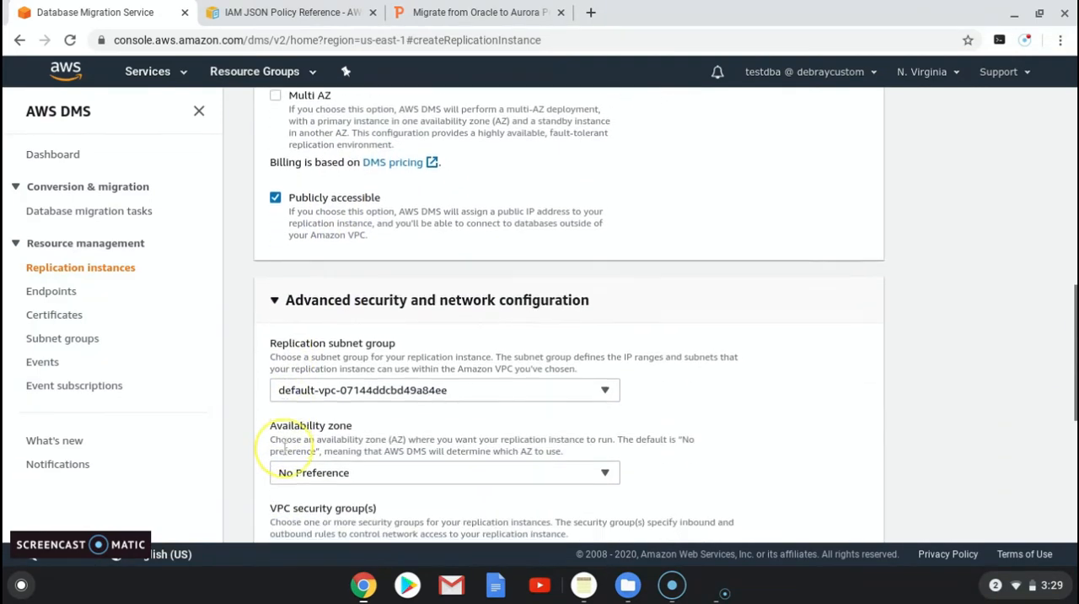
{"action": "scroll", "coordinate": [284, 451], "scroll_direction": "down", "scroll_amount": 1}
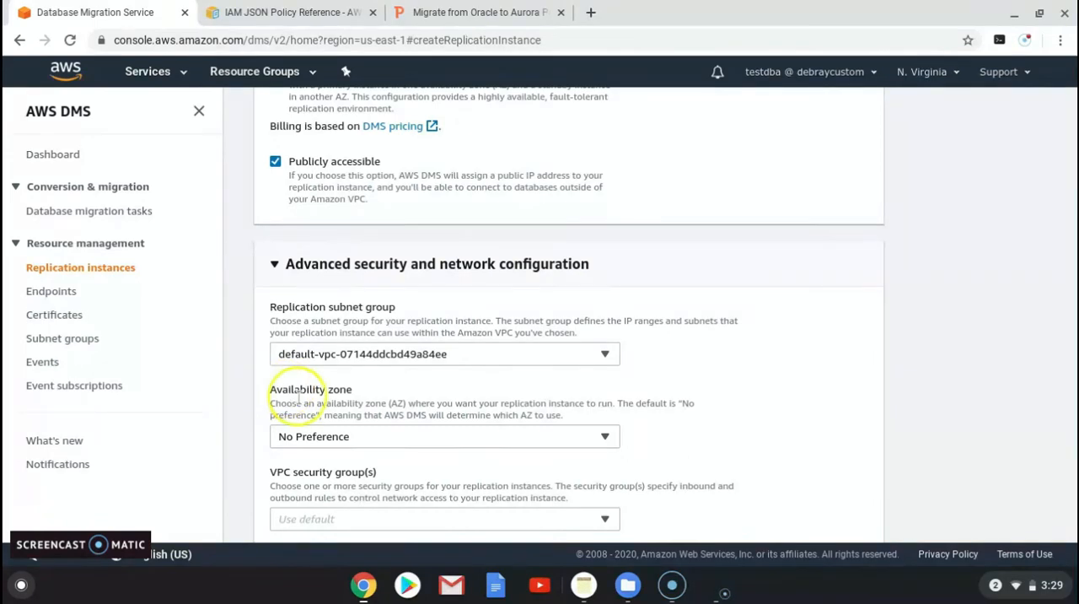
{"action": "scroll", "coordinate": [329, 421], "scroll_direction": "down", "scroll_amount": 2}
{"action": "left_click", "coordinate": [327, 423]}
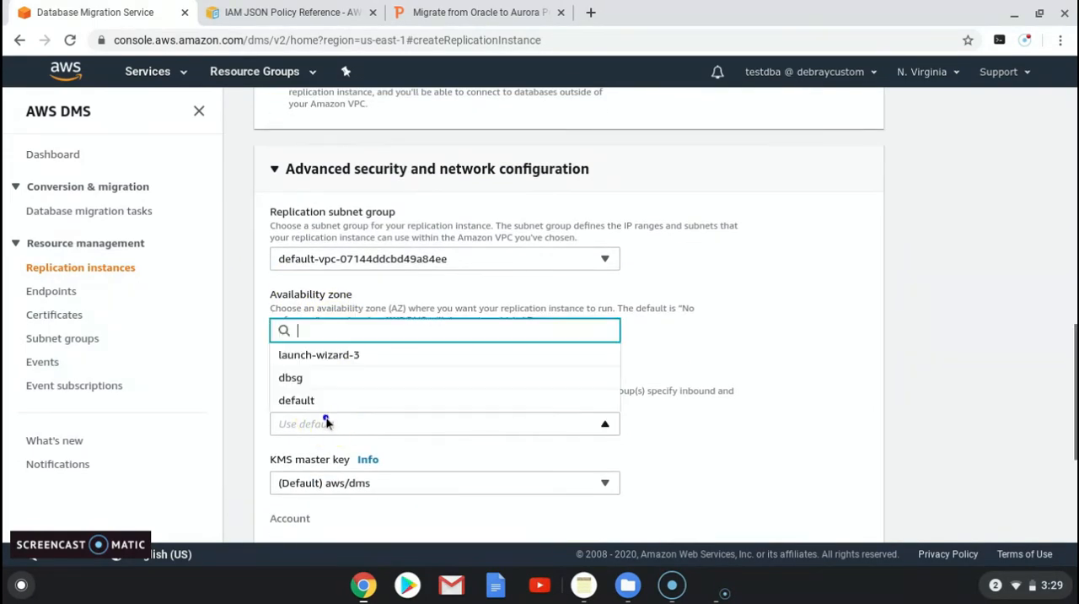
{"action": "left_click", "coordinate": [290, 378]}
{"action": "scroll", "coordinate": [426, 457], "scroll_direction": "down", "scroll_amount": 3}
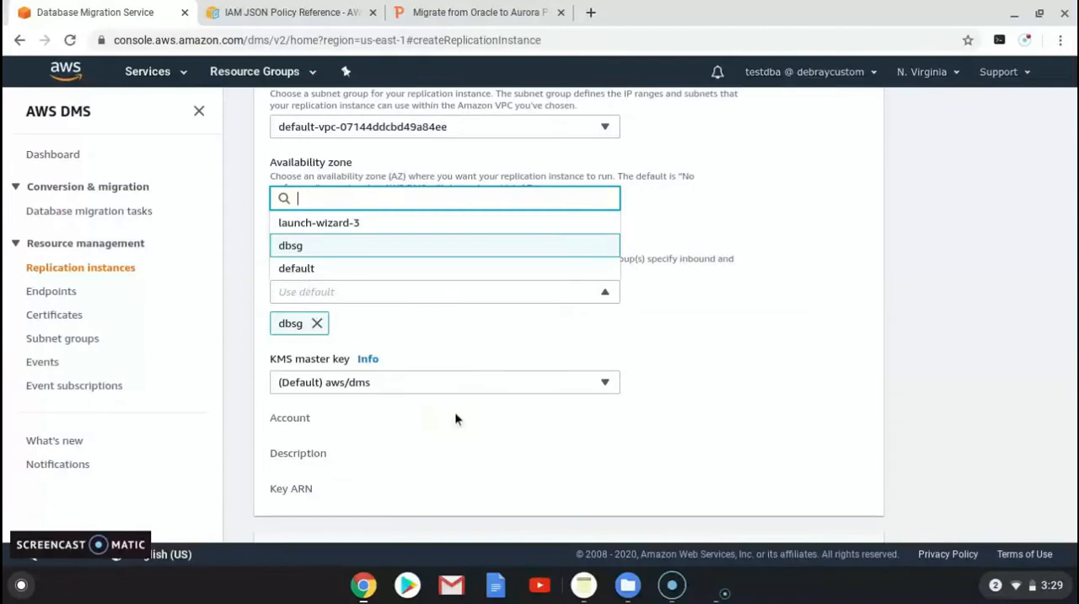
Step: Expand the maintenance settings to review them, and create the replication instance
{"action": "scroll", "coordinate": [456, 418], "scroll_direction": "down", "scroll_amount": 3}
{"action": "scroll", "coordinate": [456, 417], "scroll_direction": "down", "scroll_amount": 1}
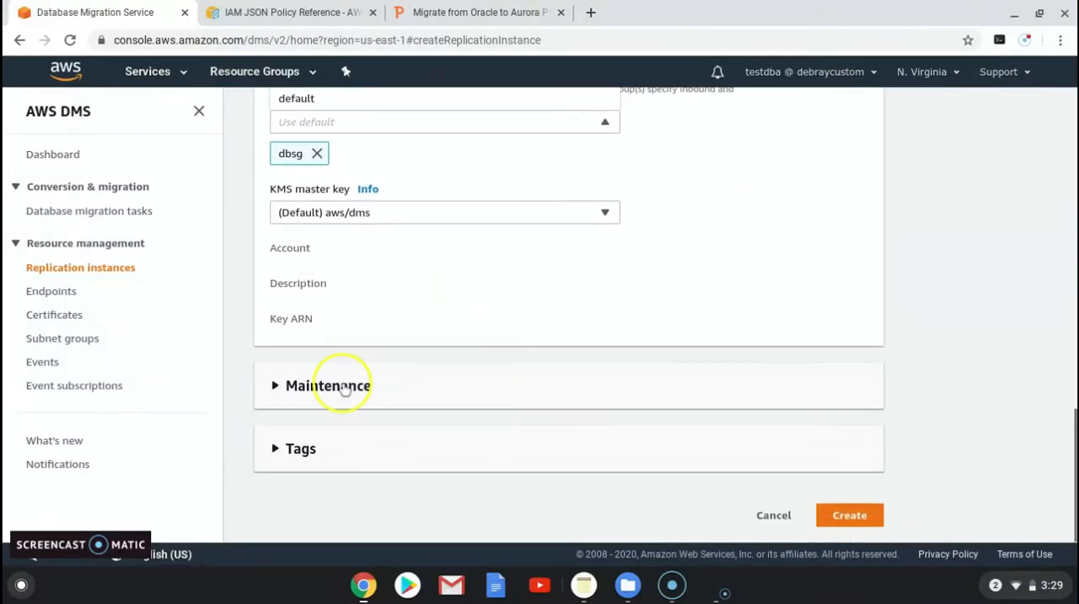
{"action": "left_click", "coordinate": [274, 399]}
{"action": "left_click", "coordinate": [274, 399]}
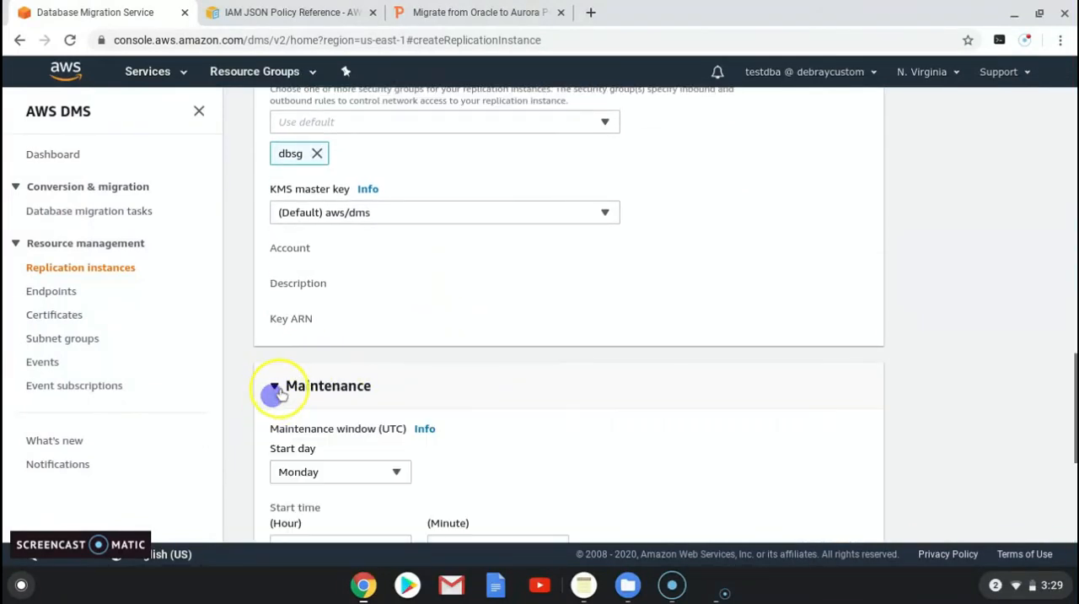
{"action": "scroll", "coordinate": [412, 430], "scroll_direction": "down", "scroll_amount": 4}
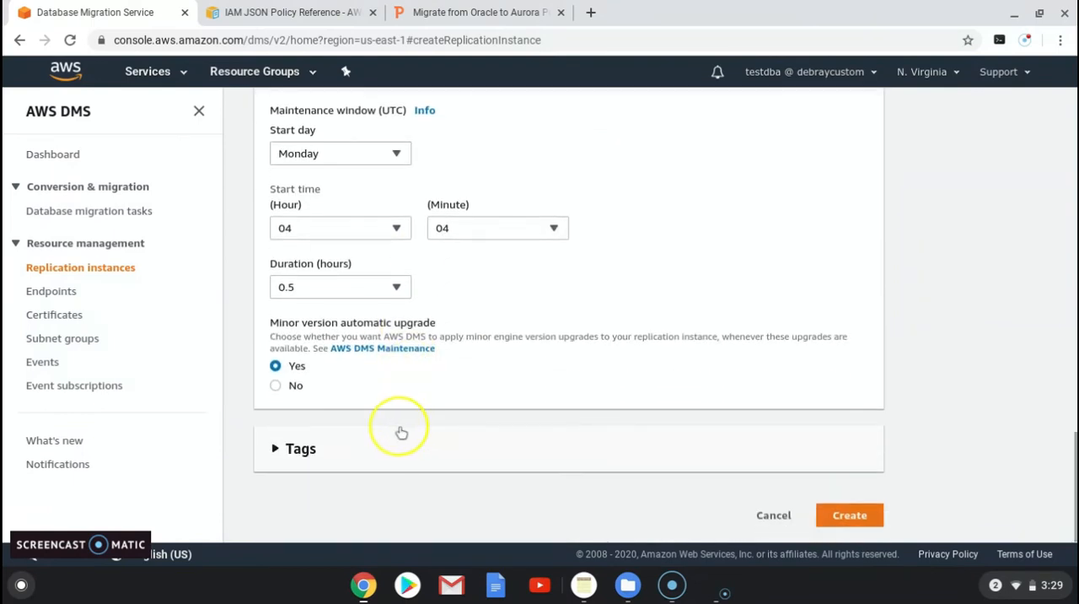
{"action": "left_click", "coordinate": [858, 523]}
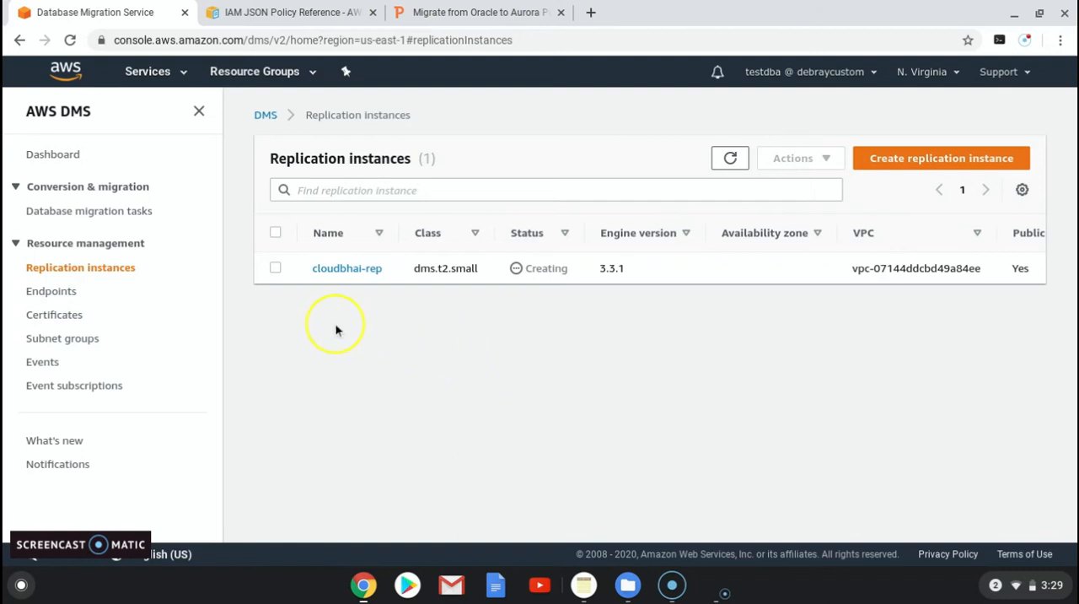
Step: Open the DMS endpoints and start creating a new source endpoint
{"action": "left_click", "coordinate": [56, 293]}
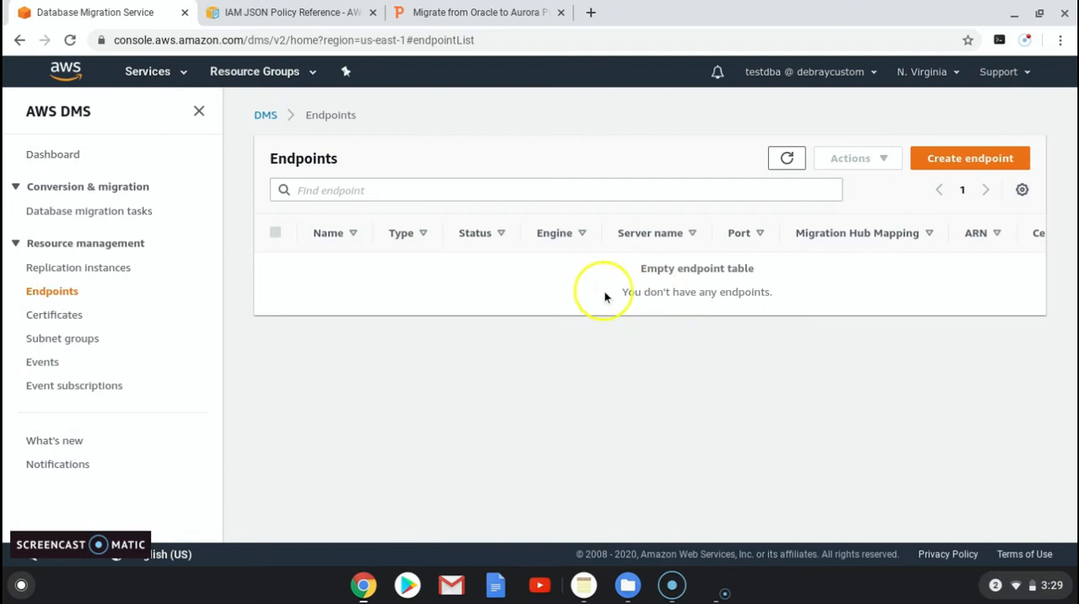
{"action": "left_click", "coordinate": [958, 159]}
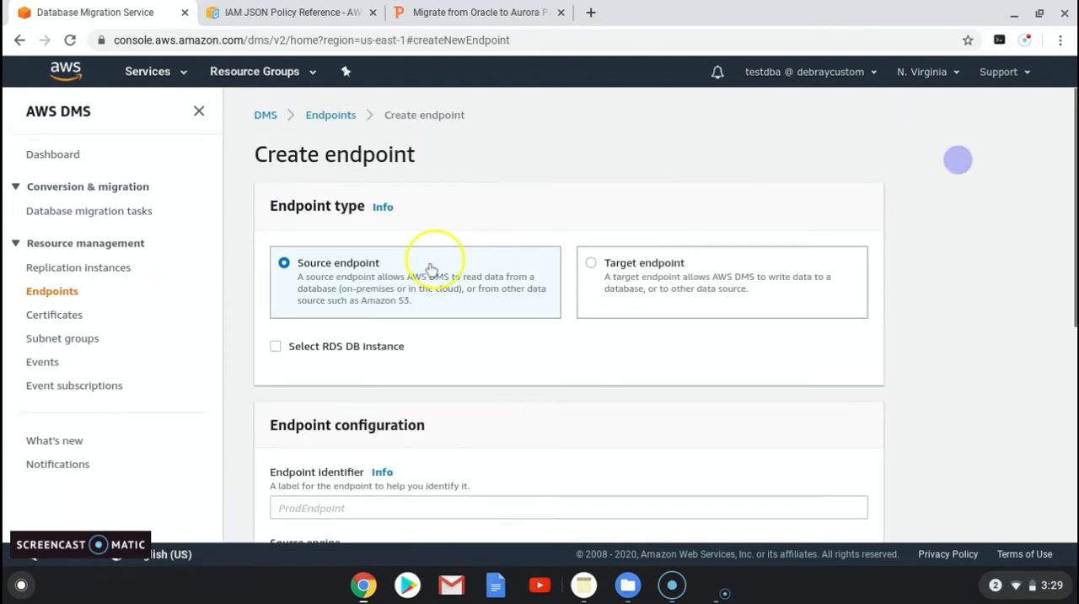
{"action": "scroll", "coordinate": [307, 354], "scroll_direction": "down", "scroll_amount": 3}
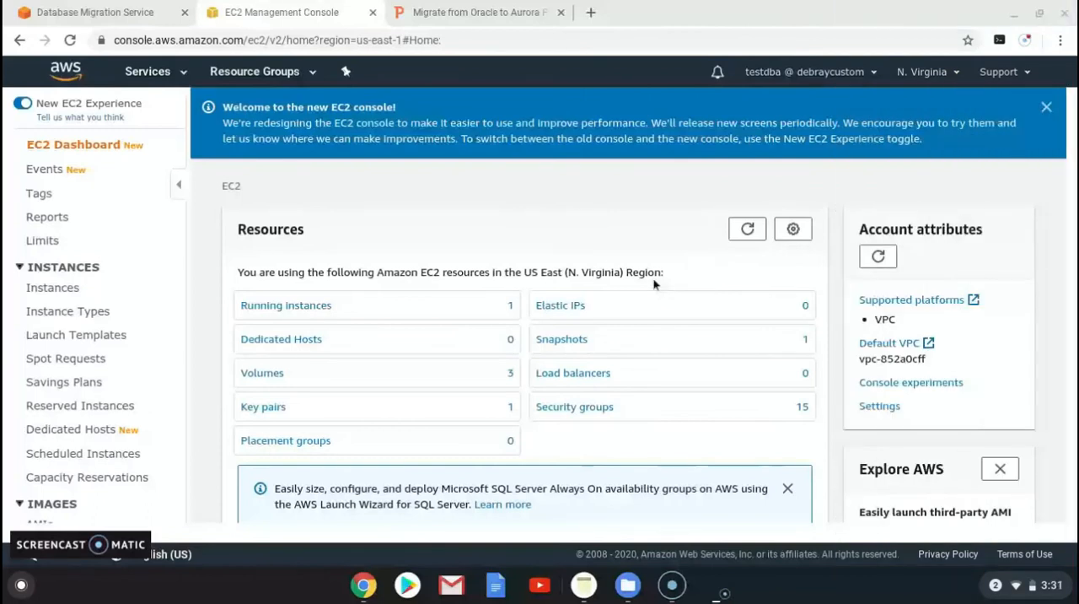
Step: Switch to the EC2 console, open the running instances and copy the instance's public DNS (IPv4) address
{"action": "left_click", "coordinate": [134, 17]}
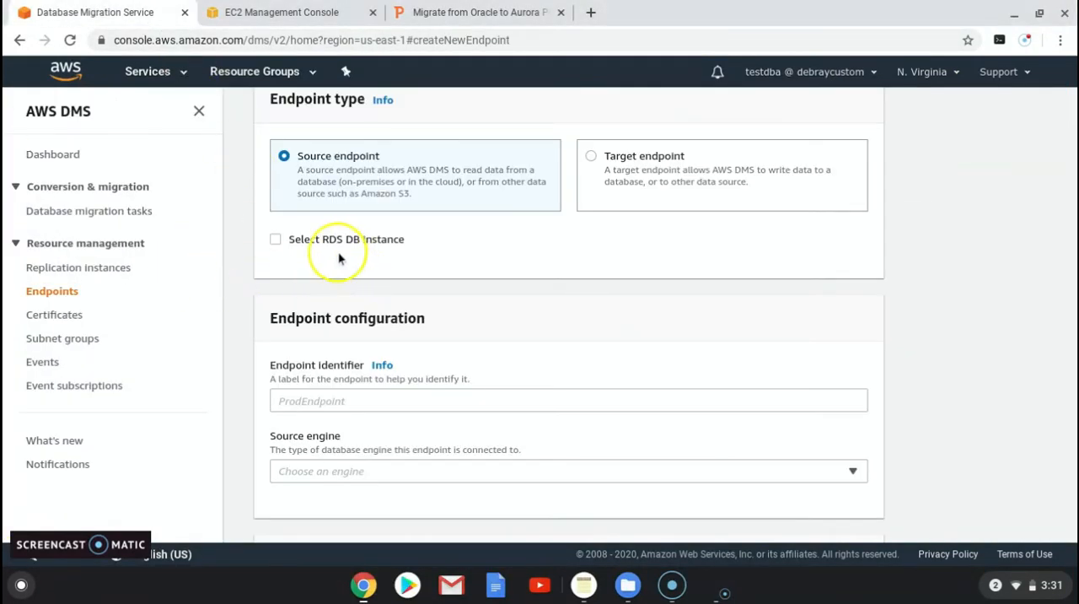
{"action": "left_click", "coordinate": [278, 13]}
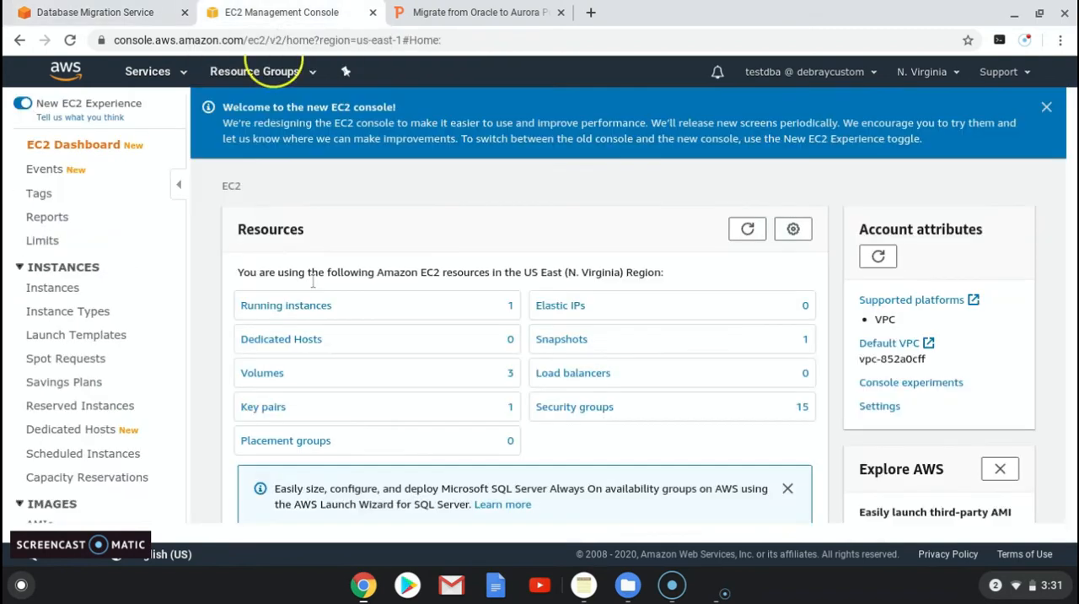
{"action": "left_click", "coordinate": [345, 315]}
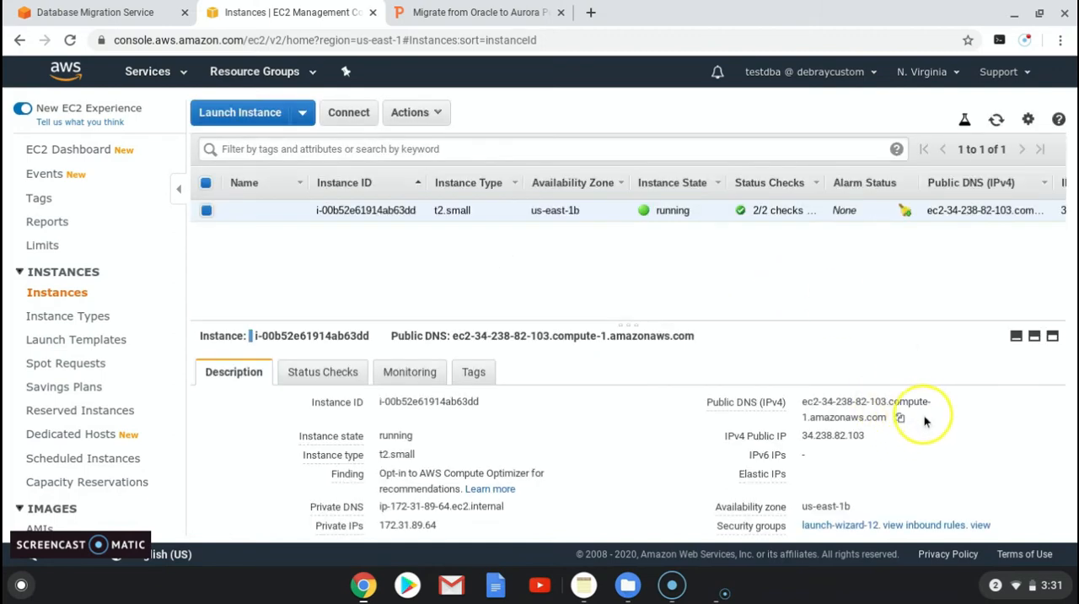
{"action": "left_click", "coordinate": [900, 417]}
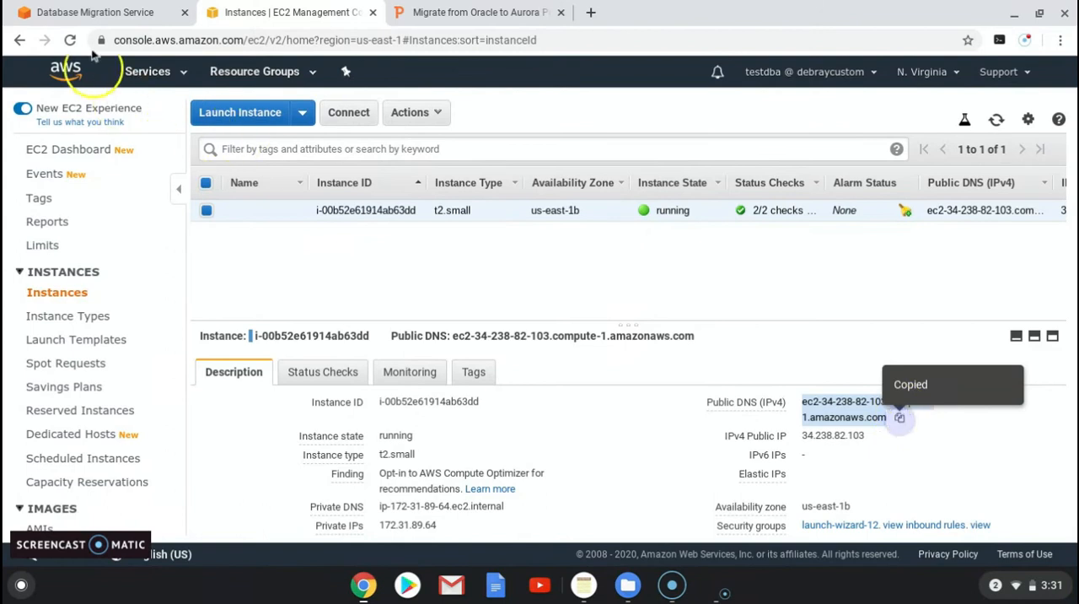
Step: Return to the DMS endpoint form and enter "source" as the endpoint identifier
{"action": "left_click", "coordinate": [112, 15]}
{"action": "left_click", "coordinate": [422, 398]}
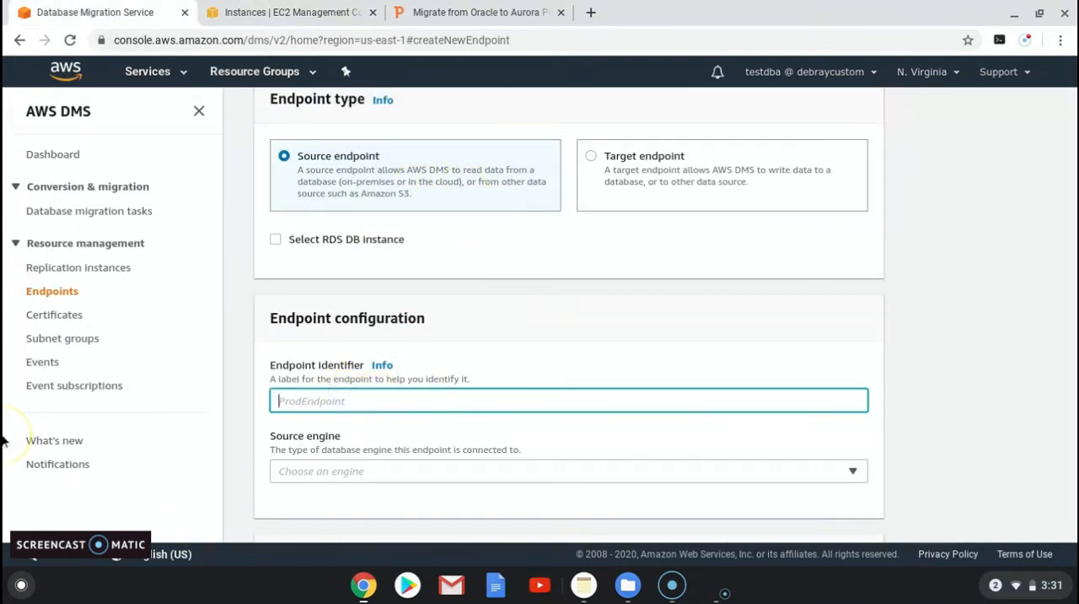
{"action": "type", "text": "source"}
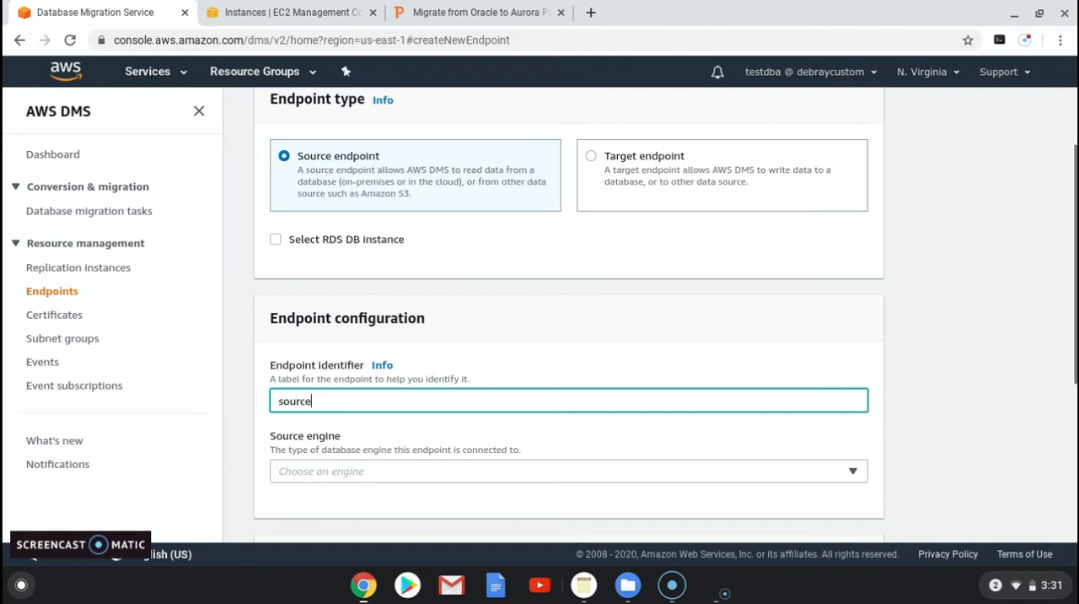
{"action": "type", "text": "-oracle"}
Step: Complete the source endpoint's identifier as source-oracle and choose oracle as the source engine
{"action": "left_click", "coordinate": [338, 471]}
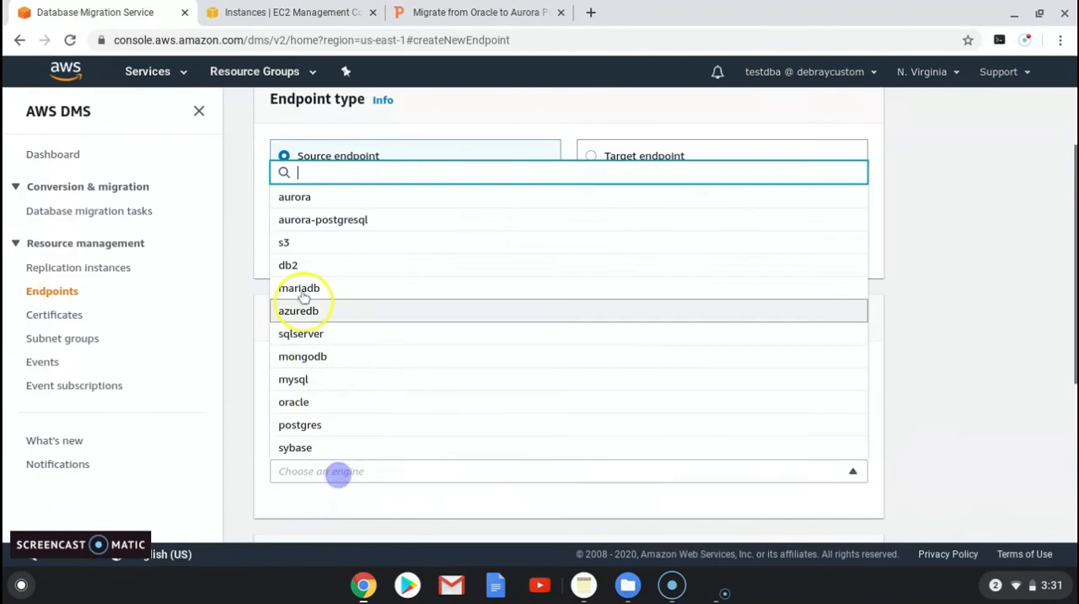
{"action": "left_click", "coordinate": [333, 394]}
Step: Paste the copied address ec2-34-238-82-103.compute-1.amazonaws.com as the server name and set the port to 1521
{"action": "scroll", "coordinate": [307, 429], "scroll_direction": "down", "scroll_amount": 2}
{"action": "left_click", "coordinate": [320, 442]}
{"action": "key", "text": "ctrl+v"}
{"action": "scroll", "coordinate": [321, 442], "scroll_direction": "down", "scroll_amount": 2}
{"action": "left_click", "coordinate": [321, 442]}
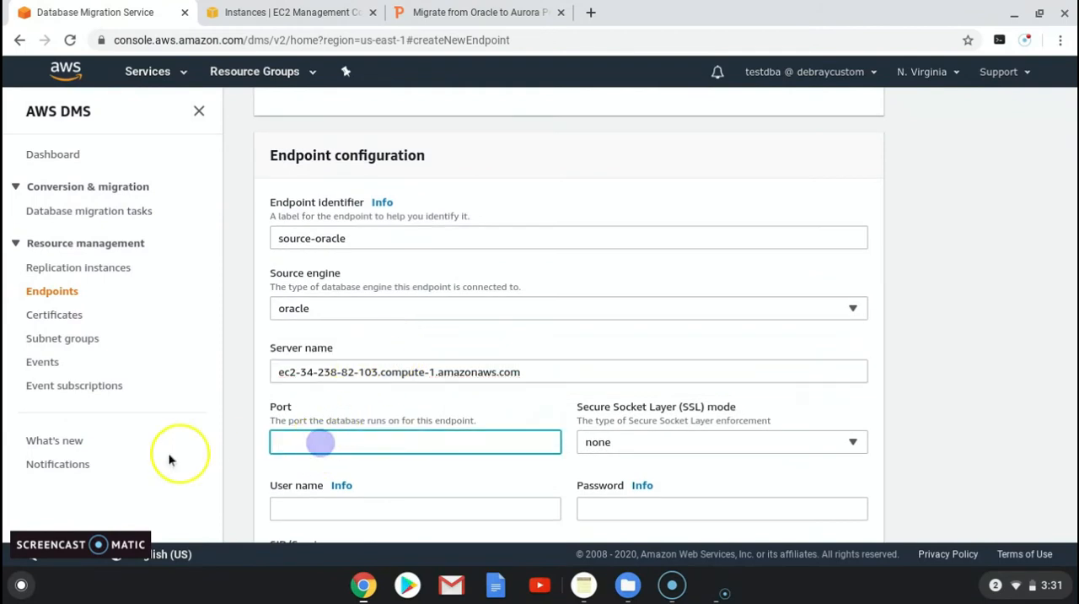
{"action": "type", "text": "1521"}
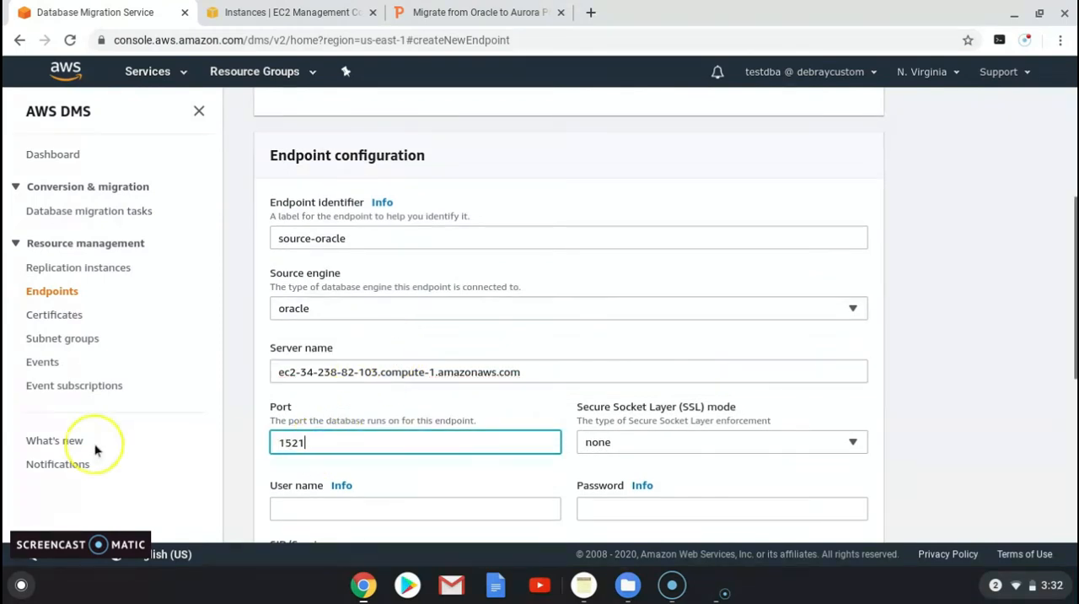
Step: Enter system as the source endpoint's user name and fill in the database password
{"action": "scroll", "coordinate": [296, 481], "scroll_direction": "down", "scroll_amount": 1}
{"action": "left_click", "coordinate": [292, 470]}
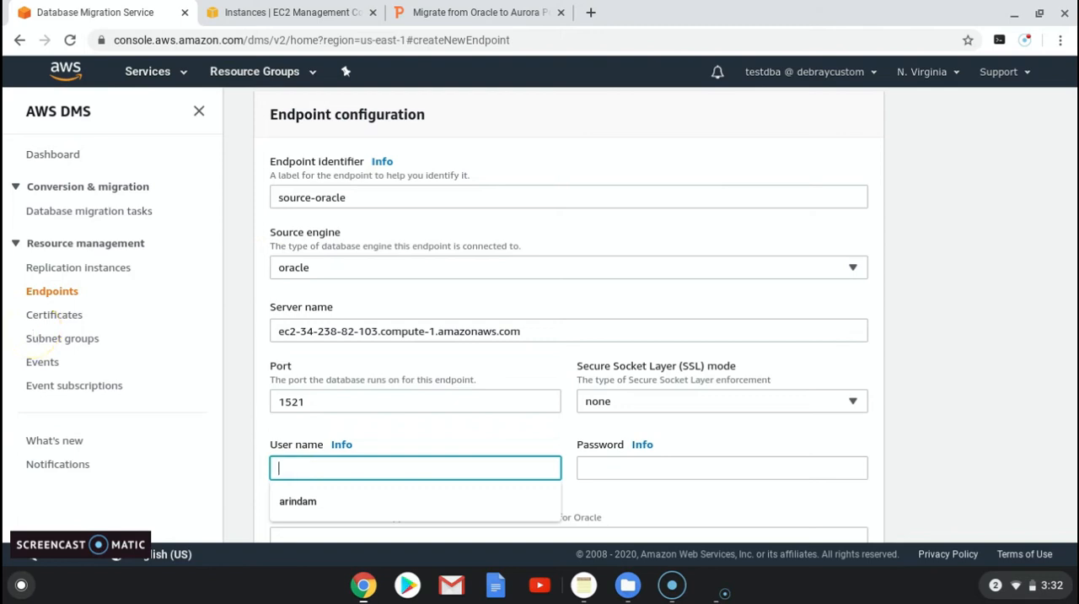
{"action": "type", "text": "syste"}
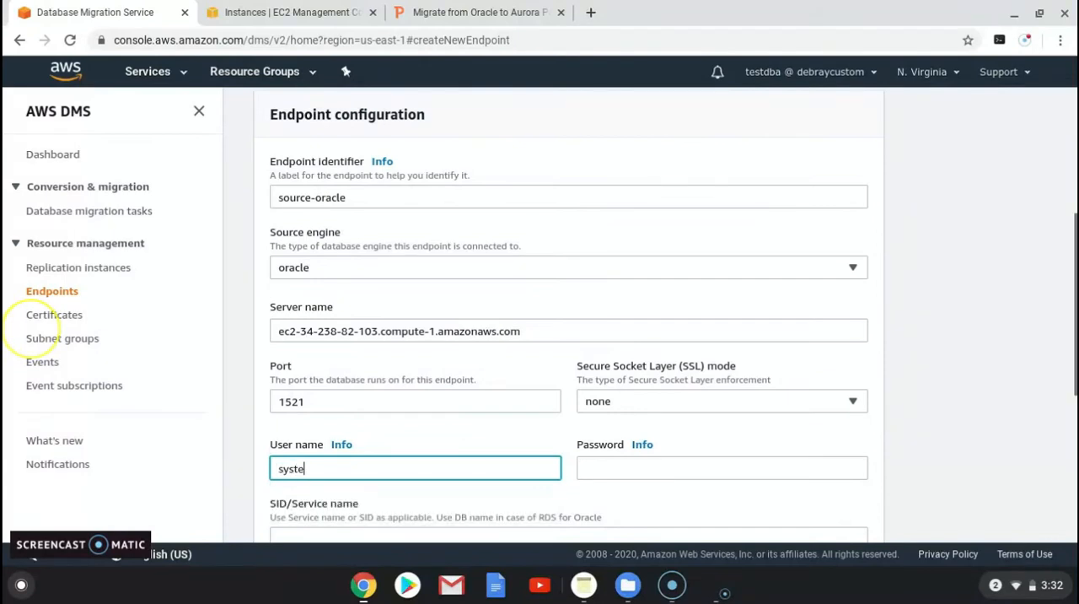
{"action": "type", "text": "m"}
{"action": "key", "text": "Tab"}
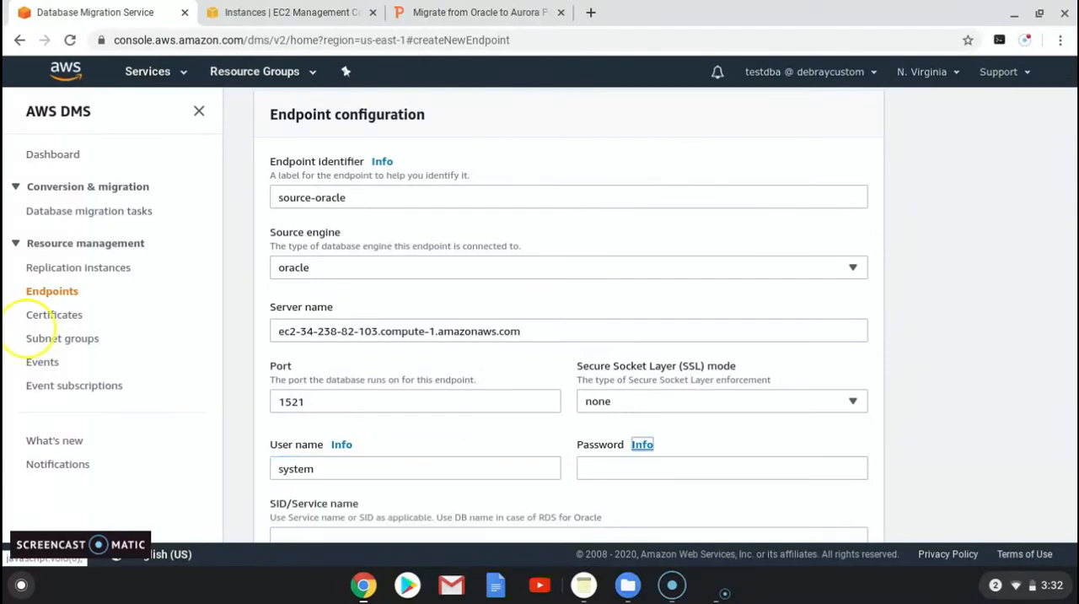
{"action": "left_click", "coordinate": [597, 469]}
{"action": "type", "text": "•••"}
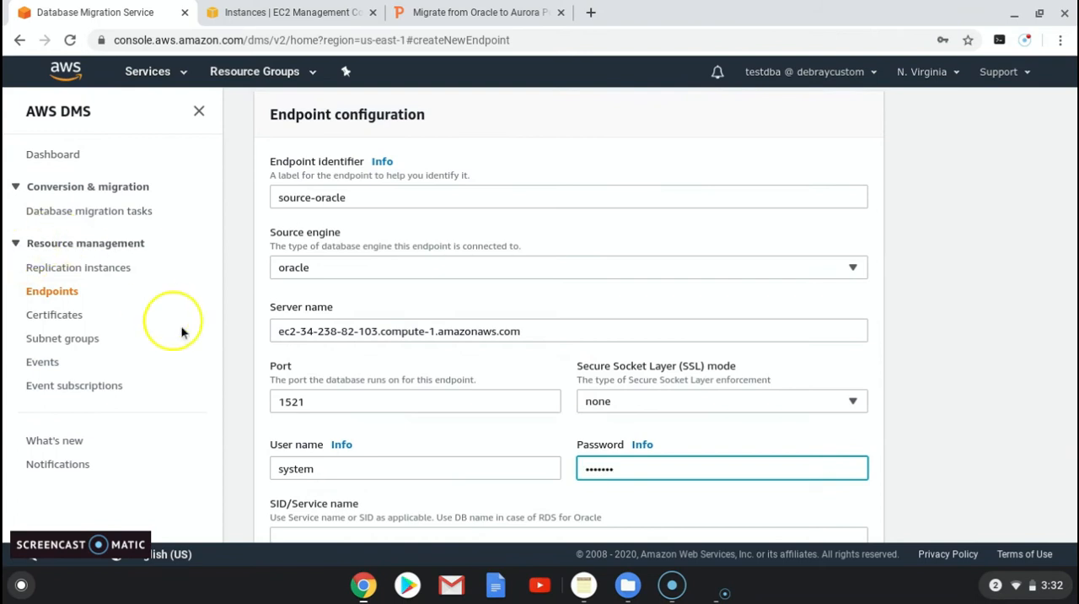
Step: Set the source endpoint's SID/Service name to ORCL
{"action": "left_click", "coordinate": [301, 536]}
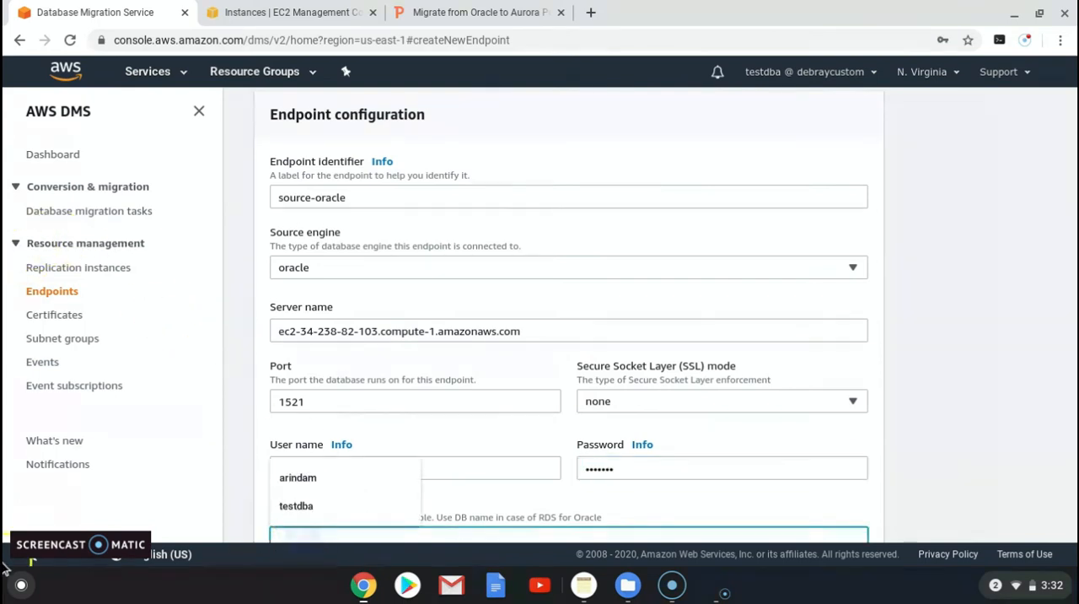
{"action": "type", "text": "ORCL"}
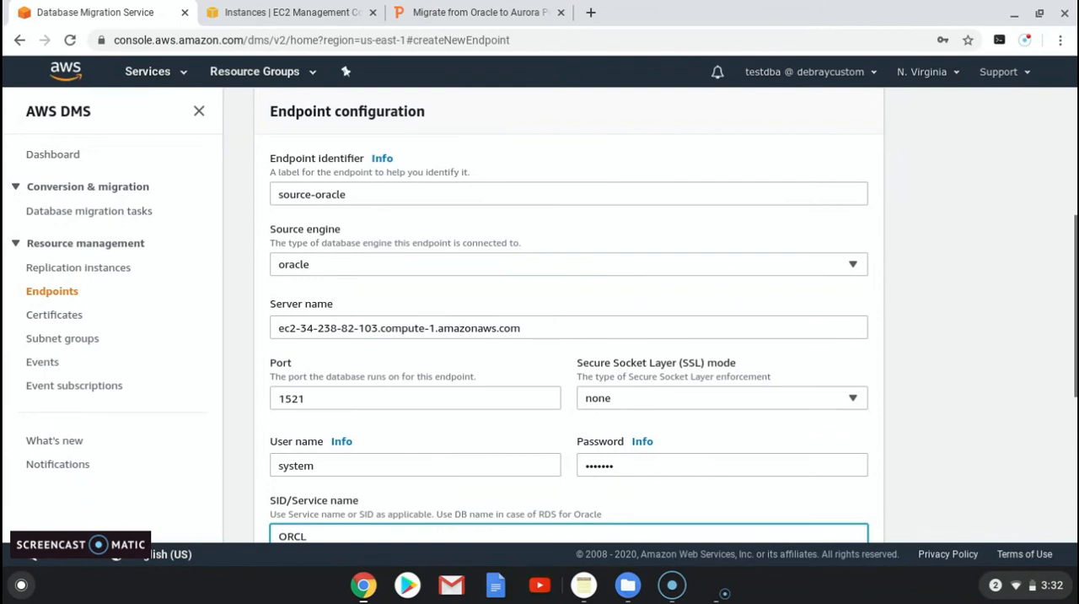
{"action": "scroll", "coordinate": [385, 354], "scroll_direction": "down", "scroll_amount": 3}
{"action": "scroll", "coordinate": [371, 362], "scroll_direction": "down", "scroll_amount": 2}
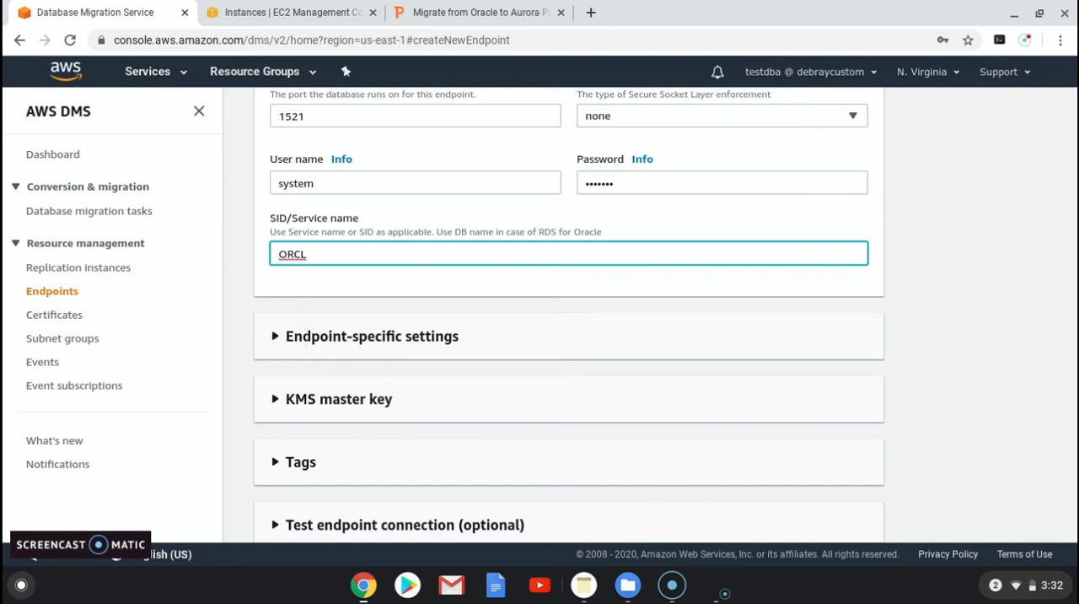
Step: Switch to the migration presentation and copy the connection attribute addSupplementalLogging=Y from slide 8 about source and destination endpoints
{"action": "left_click", "coordinate": [459, 13]}
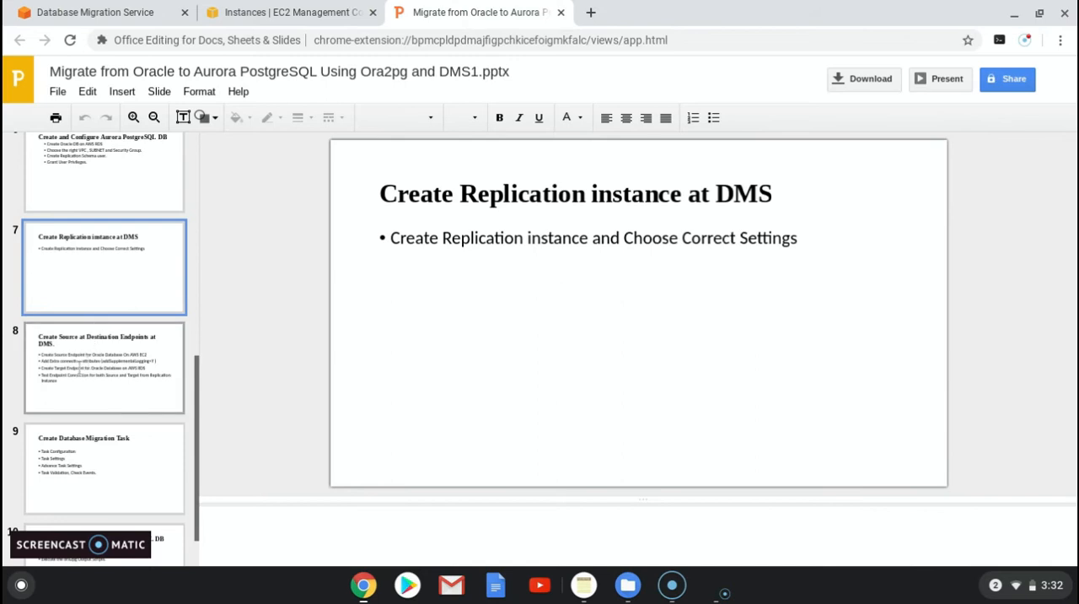
{"action": "scroll", "coordinate": [110, 362], "scroll_direction": "down", "scroll_amount": 1}
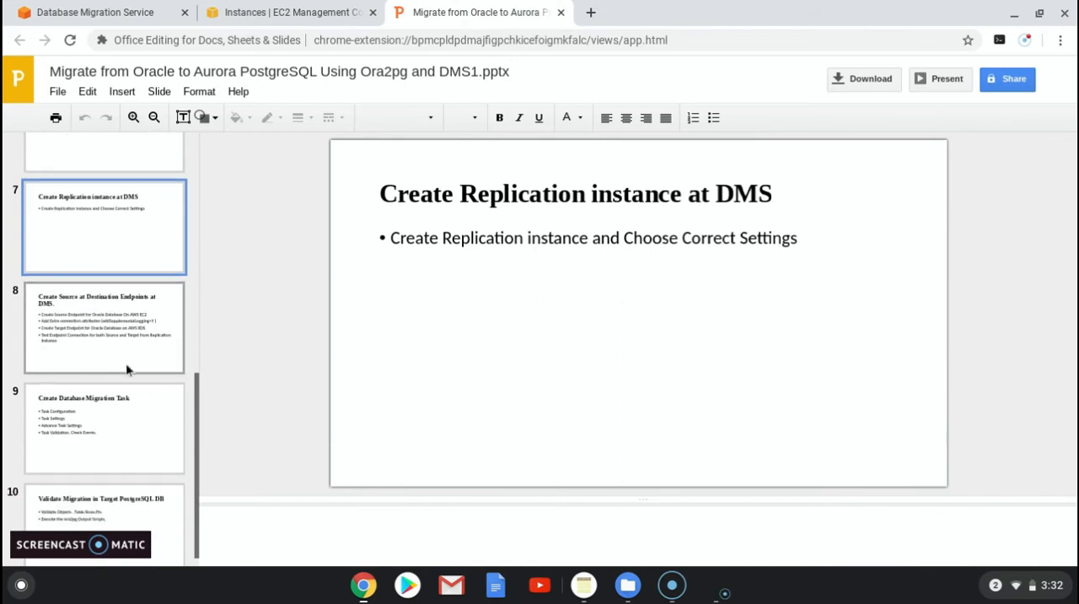
{"action": "left_click", "coordinate": [101, 425]}
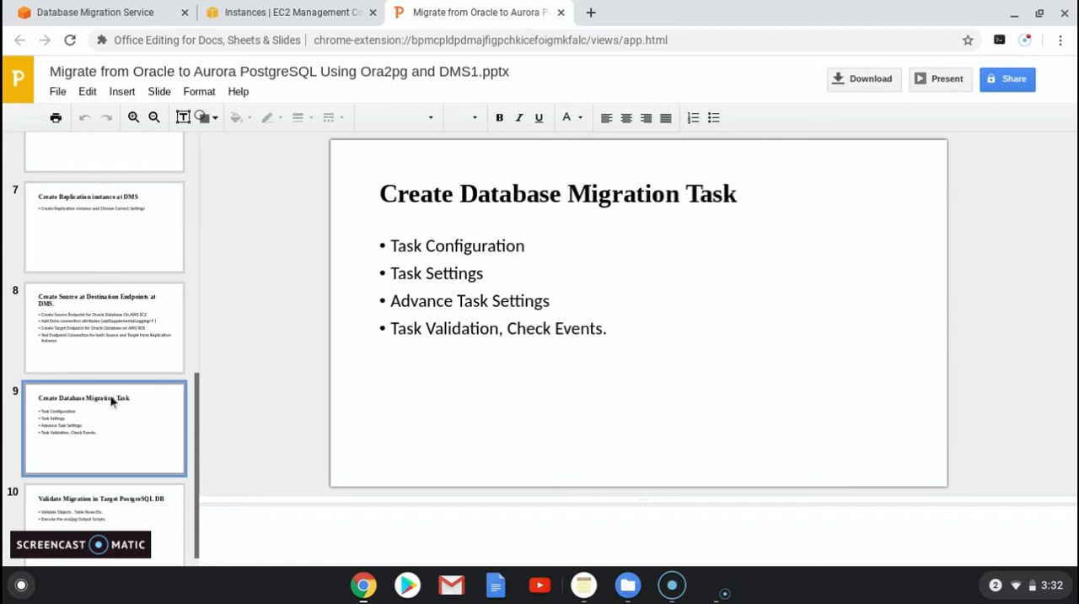
{"action": "left_click", "coordinate": [104, 508]}
{"action": "left_click", "coordinate": [99, 329]}
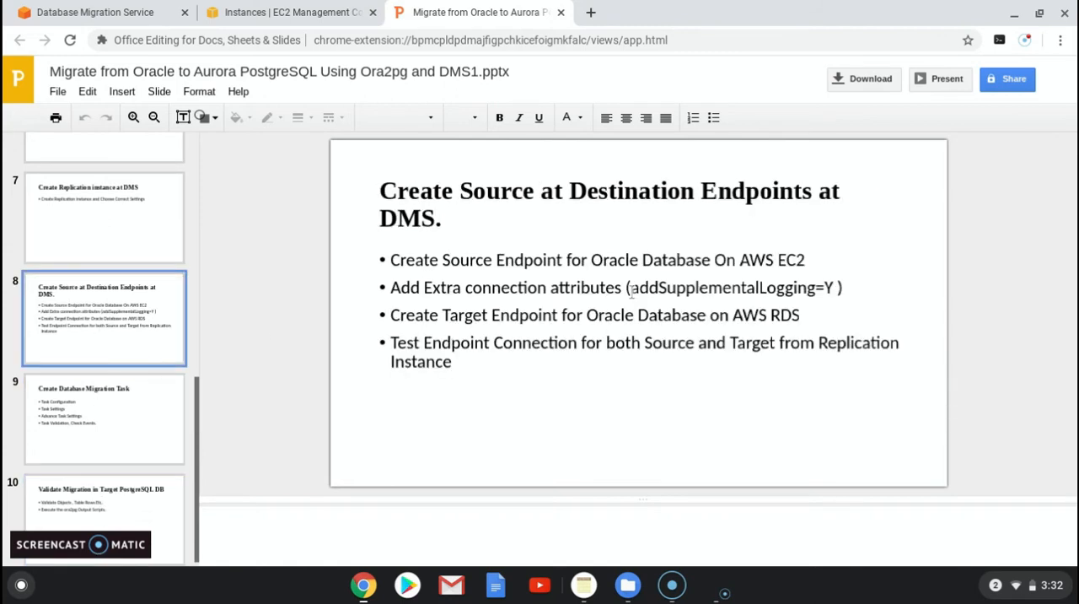
{"action": "left_click", "coordinate": [634, 287]}
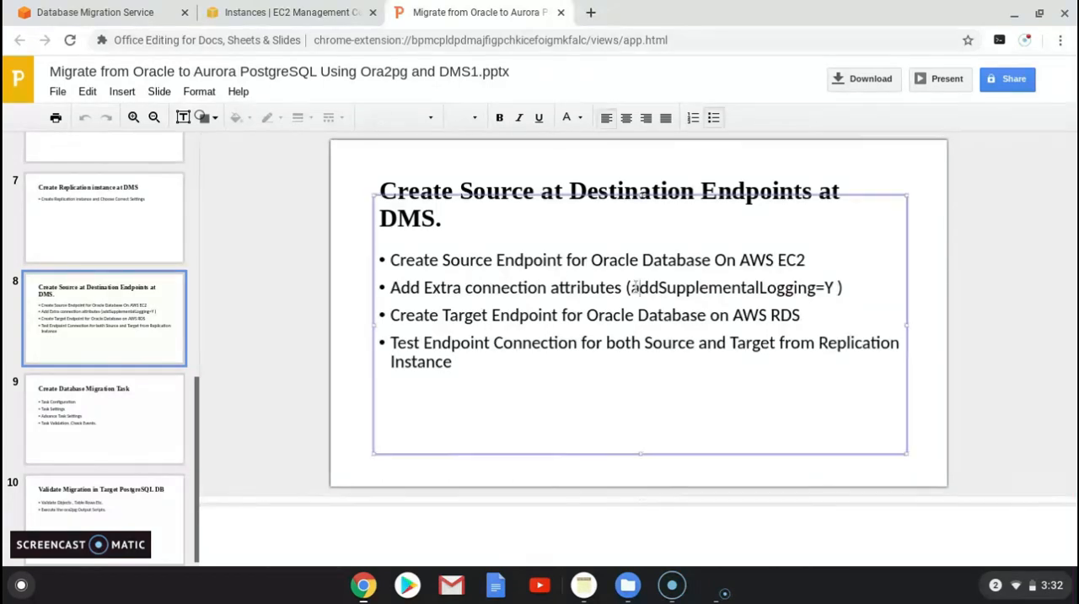
{"action": "left_click_drag", "start_coordinate": [630, 287], "coordinate": [781, 290]}
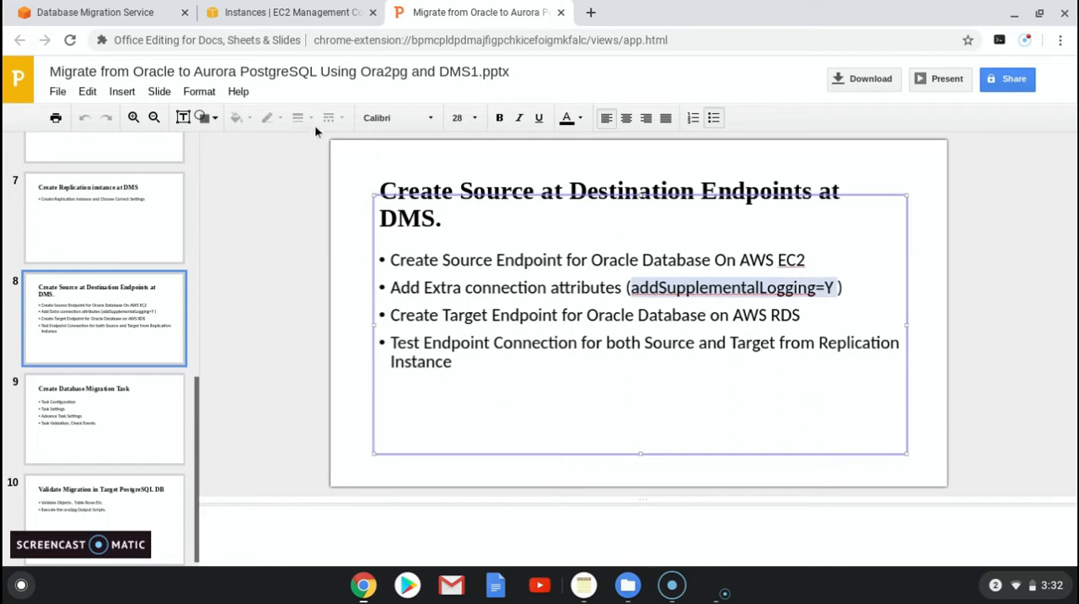
Step: Return to the DMS endpoint form and paste addSupplementalLogging=Y as the extra connection attribute in the endpoint-specific settings
{"action": "left_click", "coordinate": [265, 19]}
{"action": "left_click", "coordinate": [112, 18]}
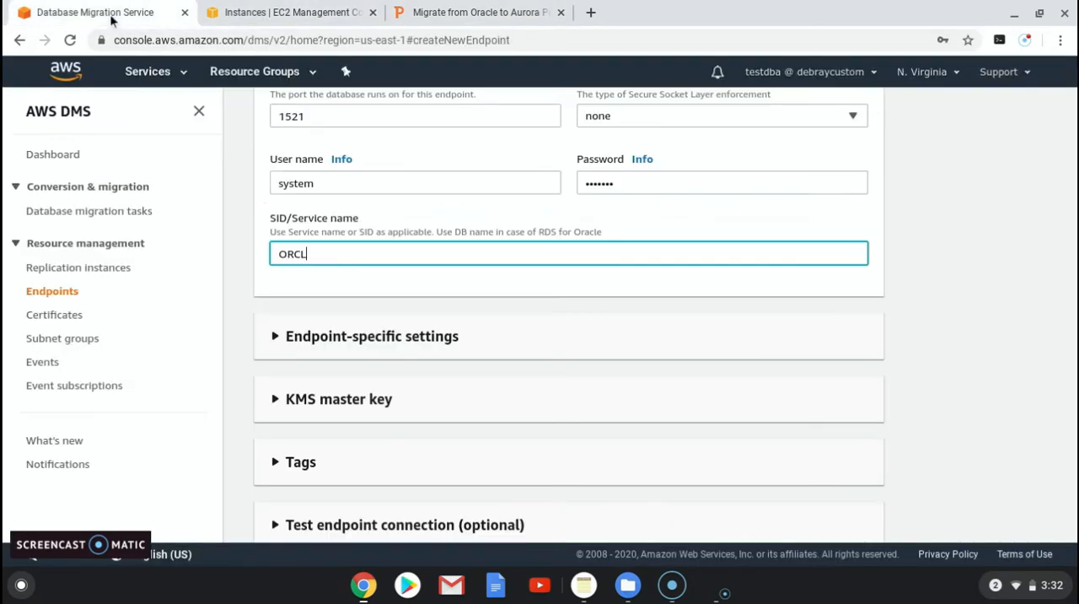
{"action": "left_click", "coordinate": [277, 336]}
{"action": "left_click", "coordinate": [397, 414]}
{"action": "key", "text": "ctrl+v"}
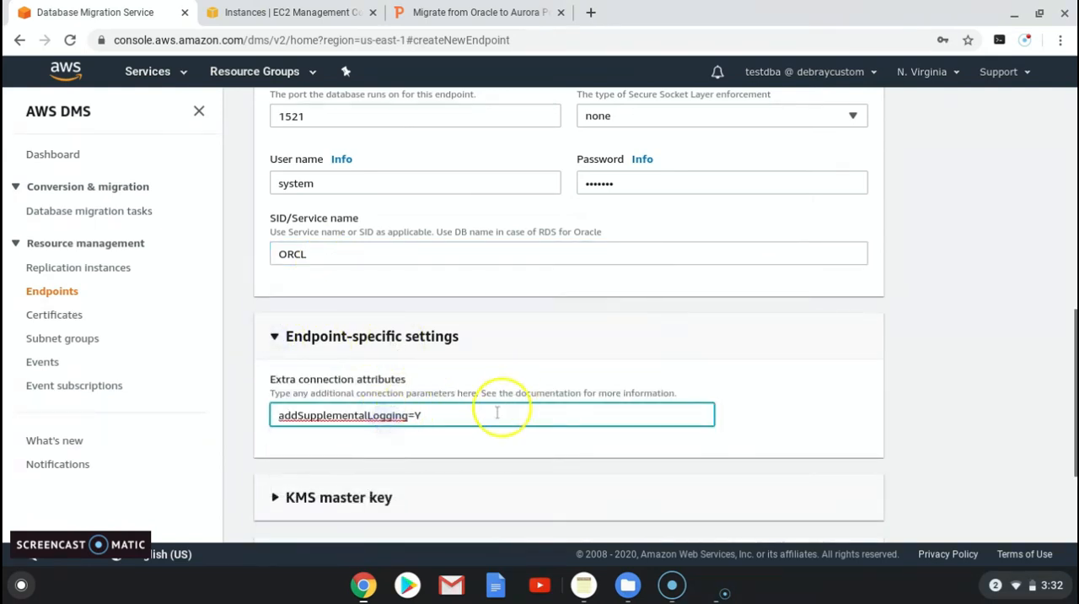
Step: Leave the KMS master key, tags and connection test sections collapsed and create the source endpoint
{"action": "scroll", "coordinate": [497, 411], "scroll_direction": "down", "scroll_amount": 1}
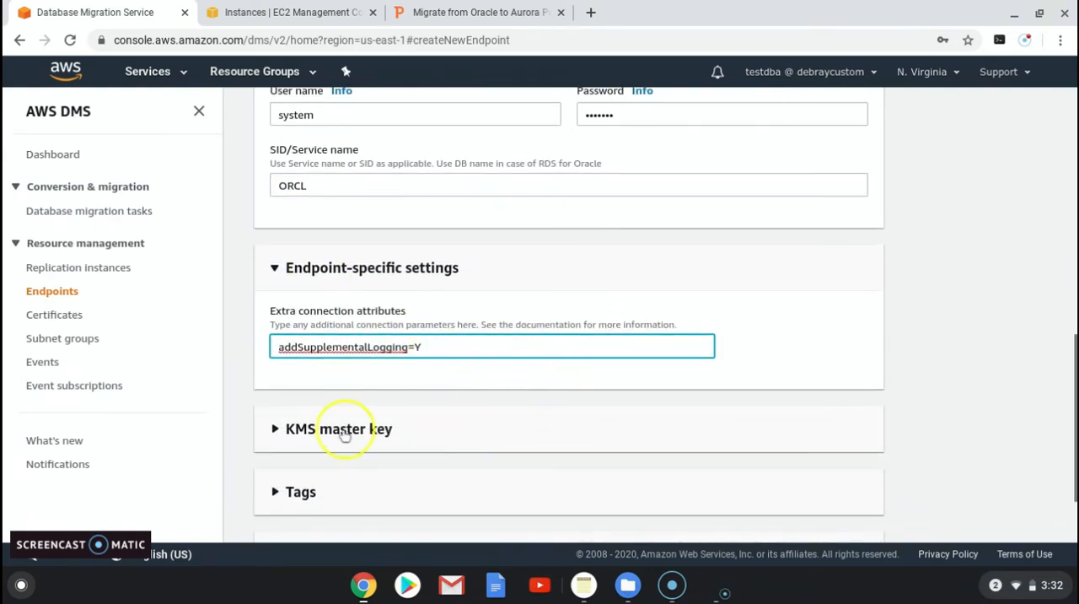
{"action": "scroll", "coordinate": [346, 418], "scroll_direction": "down", "scroll_amount": 1}
{"action": "scroll", "coordinate": [317, 421], "scroll_direction": "down", "scroll_amount": 1}
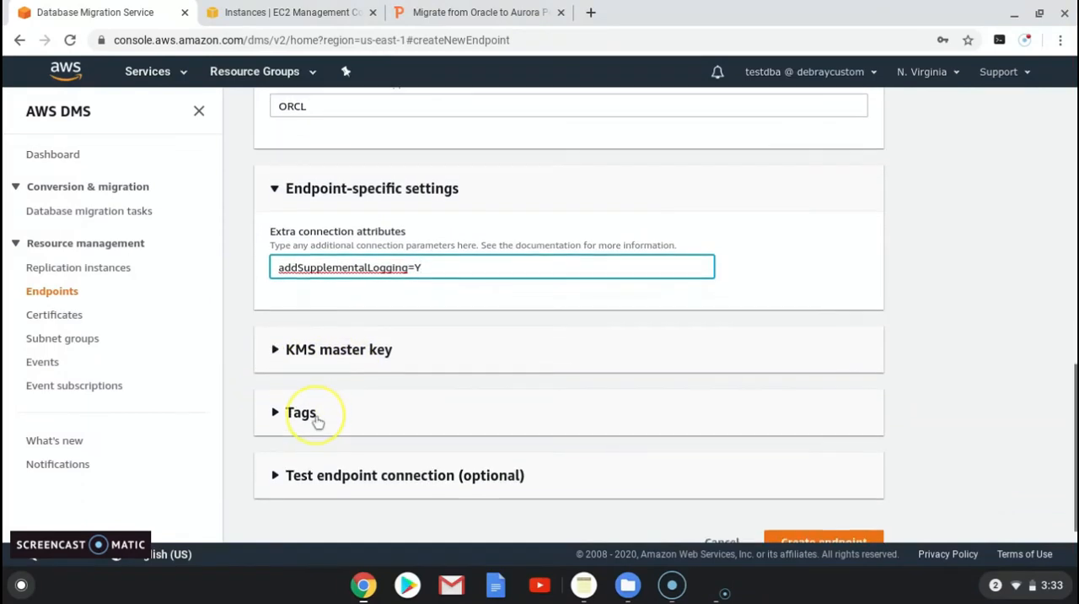
{"action": "left_click", "coordinate": [818, 517]}
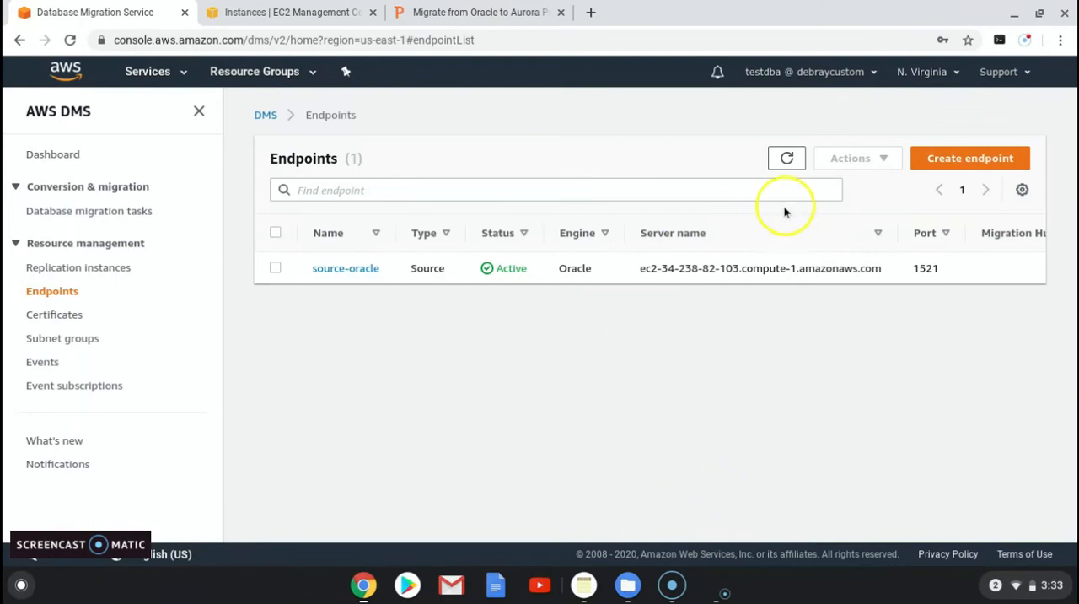
Step: Start a new target endpoint based on the RDS DB instance database-1-instance-1
{"action": "left_click", "coordinate": [961, 162]}
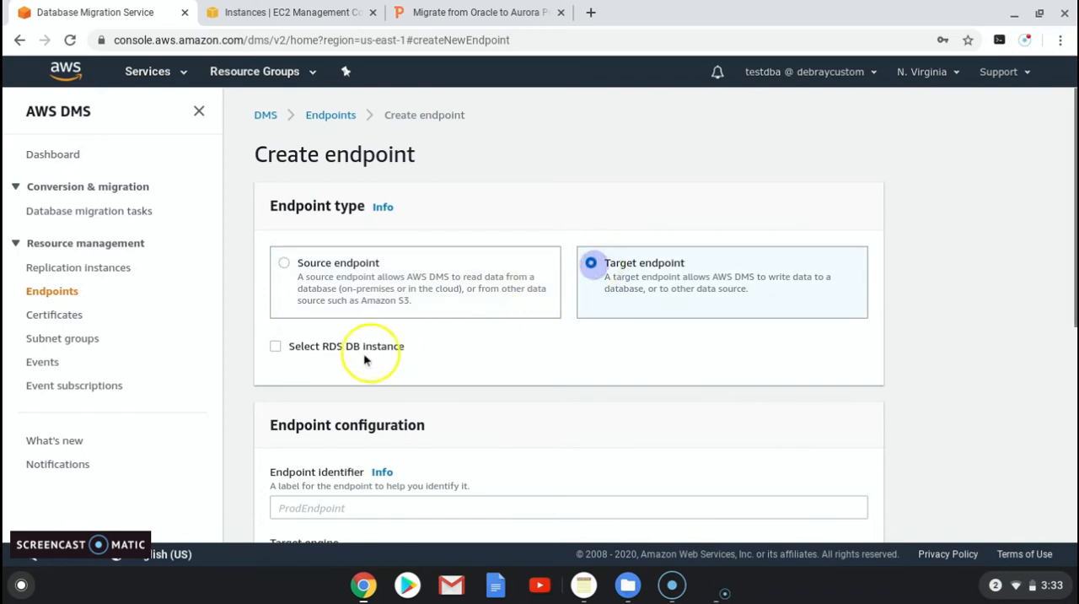
{"action": "left_click", "coordinate": [276, 346]}
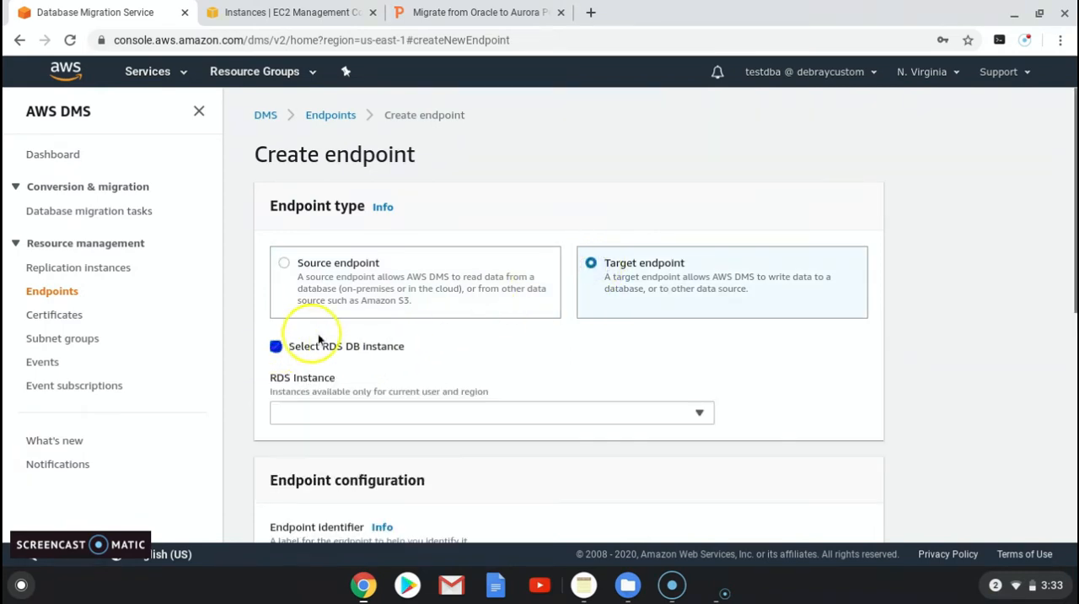
{"action": "left_click", "coordinate": [364, 412]}
{"action": "left_click", "coordinate": [362, 458]}
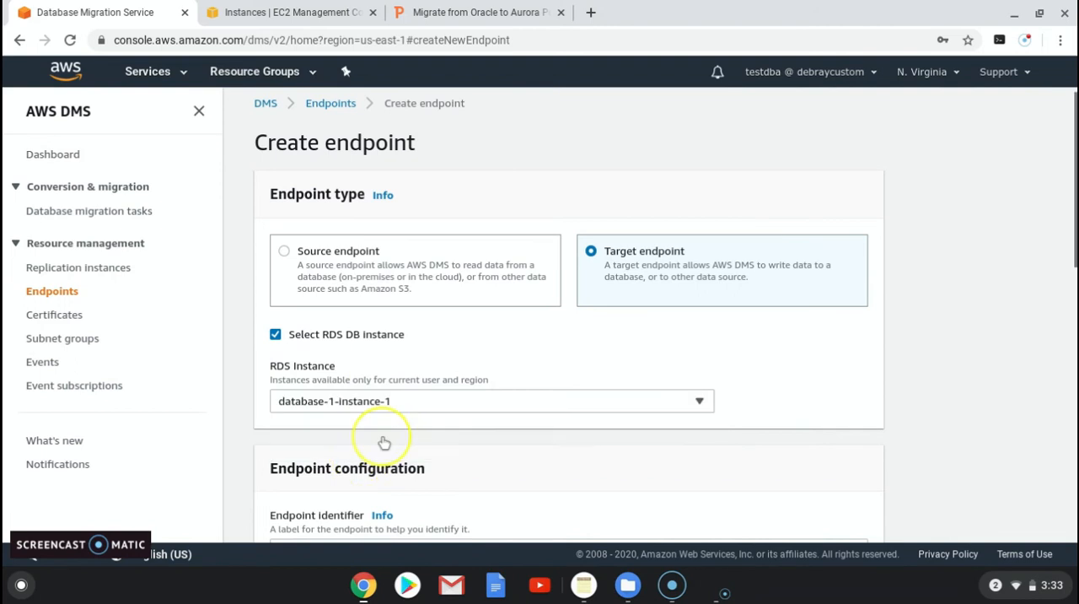
Step: Fill in the database password for the target endpoint, keep its prefilled connection settings, and create the endpoint
{"action": "scroll", "coordinate": [383, 441], "scroll_direction": "down", "scroll_amount": 4}
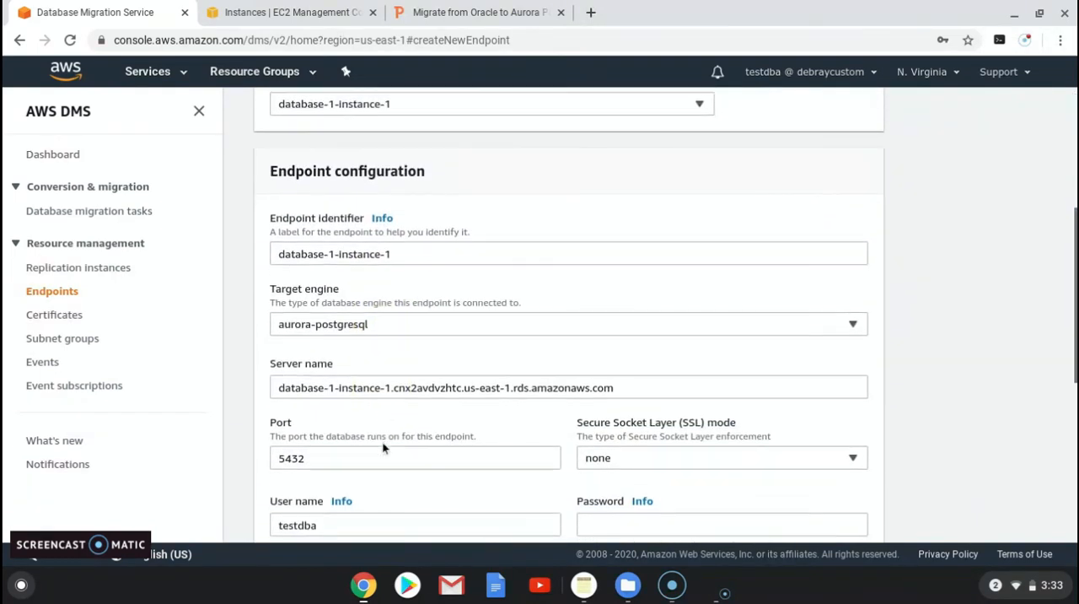
{"action": "scroll", "coordinate": [382, 447], "scroll_direction": "down", "scroll_amount": 1}
{"action": "left_click", "coordinate": [362, 441]}
{"action": "left_click", "coordinate": [614, 440]}
{"action": "type", "text": "t"}
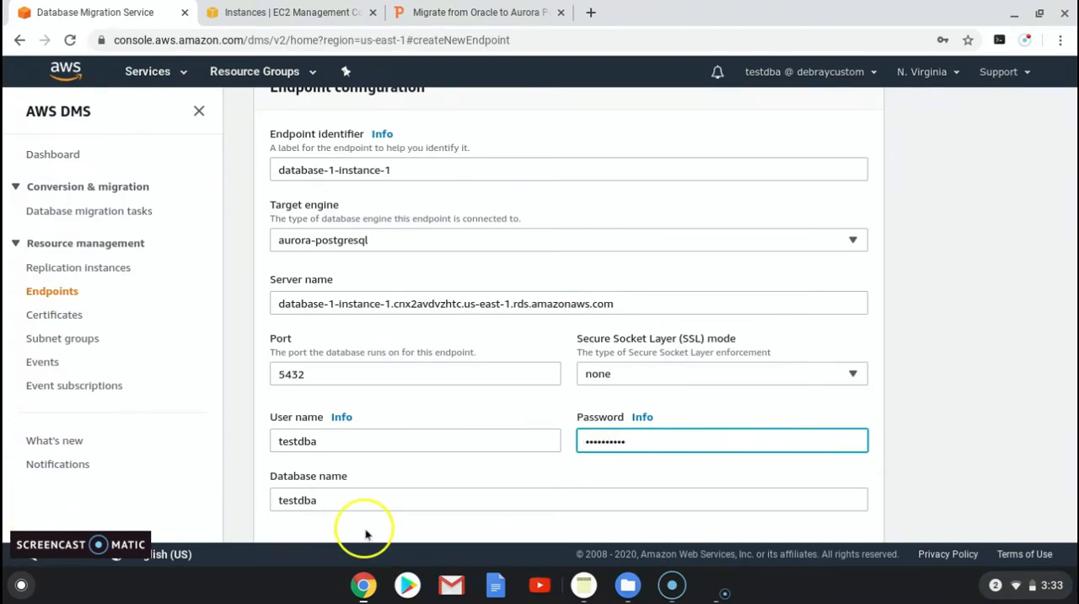
{"action": "scroll", "coordinate": [385, 517], "scroll_direction": "down", "scroll_amount": 2}
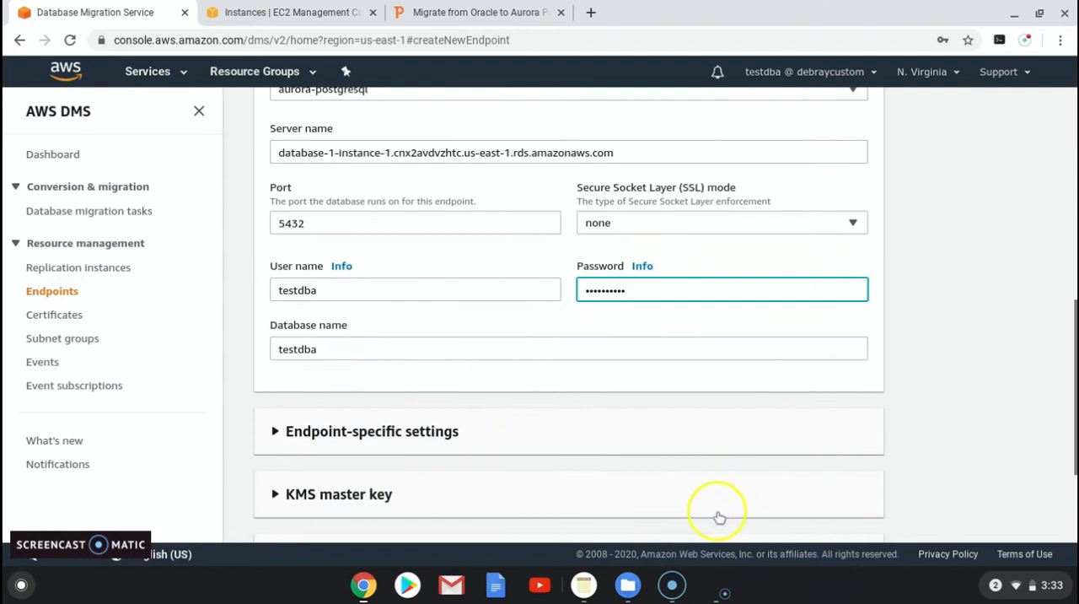
{"action": "scroll", "coordinate": [715, 515], "scroll_direction": "down", "scroll_amount": 2}
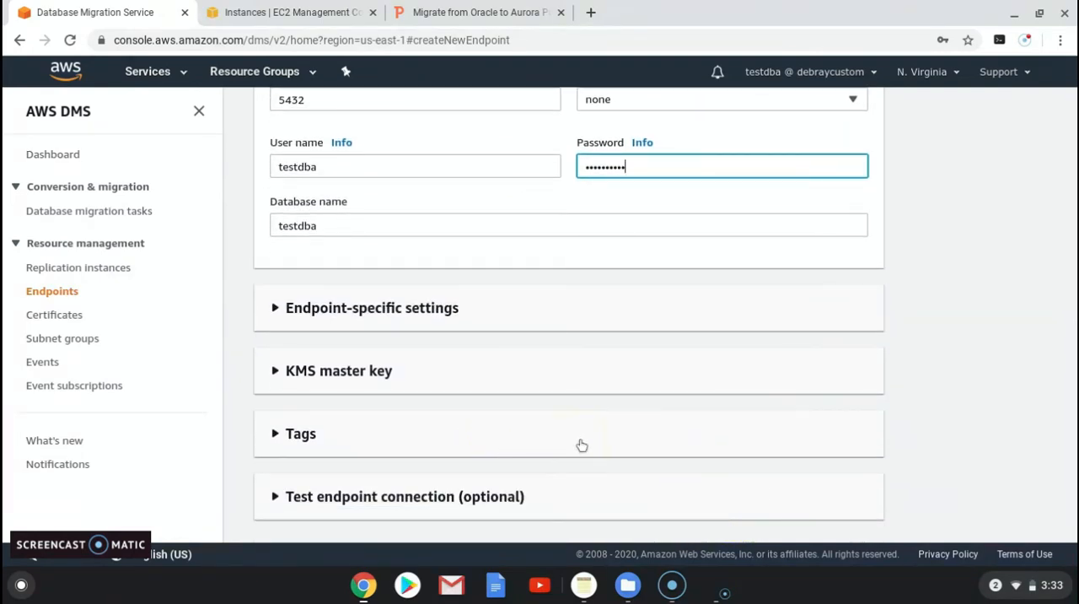
{"action": "scroll", "coordinate": [580, 443], "scroll_direction": "down", "scroll_amount": 1}
{"action": "left_click", "coordinate": [796, 515]}
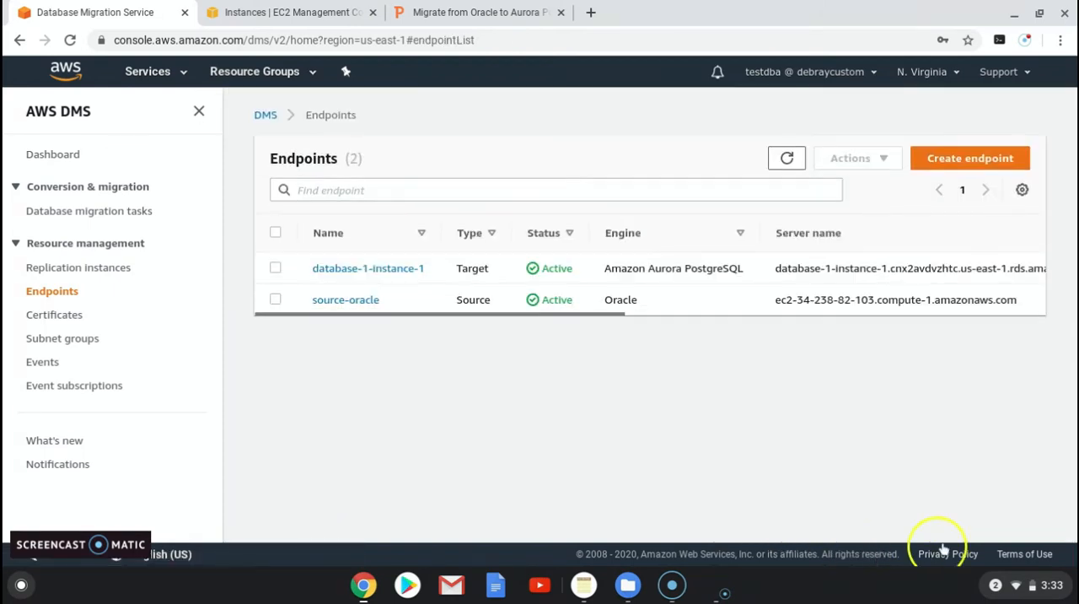
Step: Open the replication instances list and refresh it to check the instance's status
{"action": "left_click", "coordinate": [76, 268]}
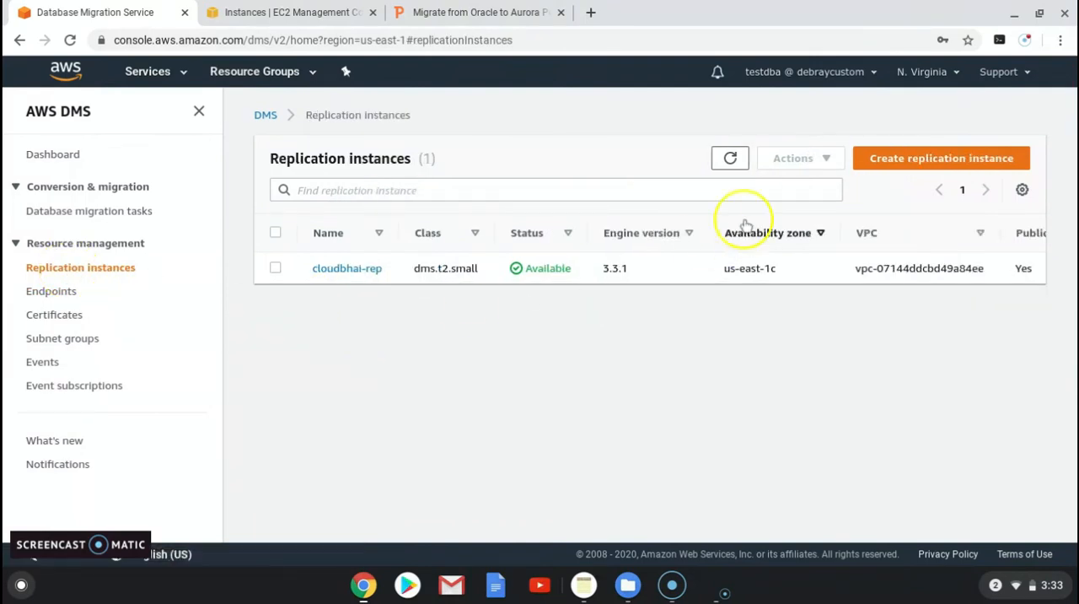
{"action": "left_click", "coordinate": [730, 158]}
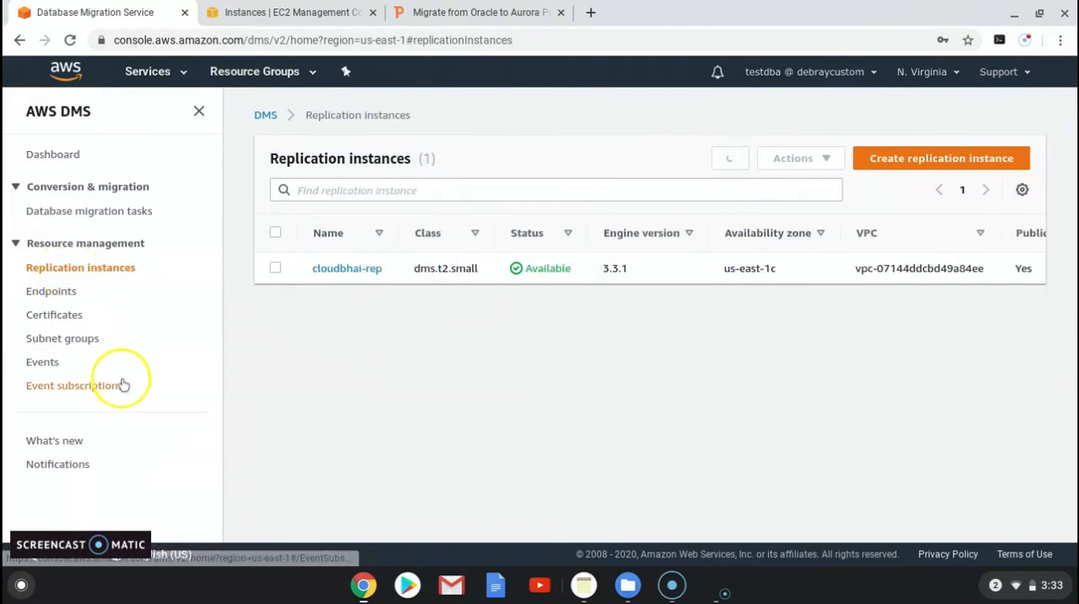
Step: Run a connection test for the target endpoint database-1-instance-1 using the cloudbhai-rep replication instance
{"action": "left_click", "coordinate": [50, 294]}
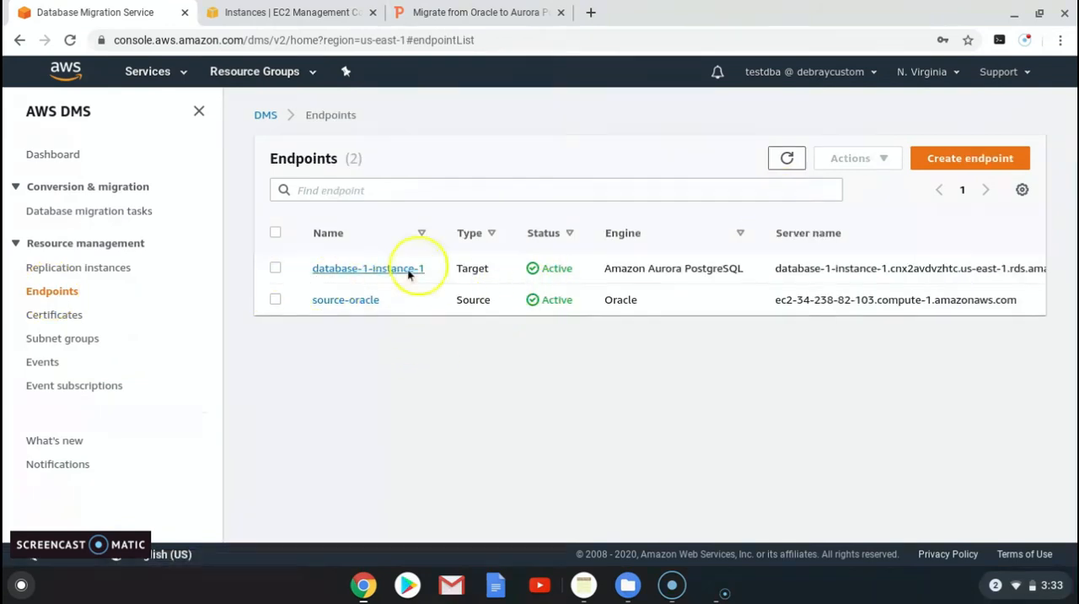
{"action": "left_click", "coordinate": [276, 269]}
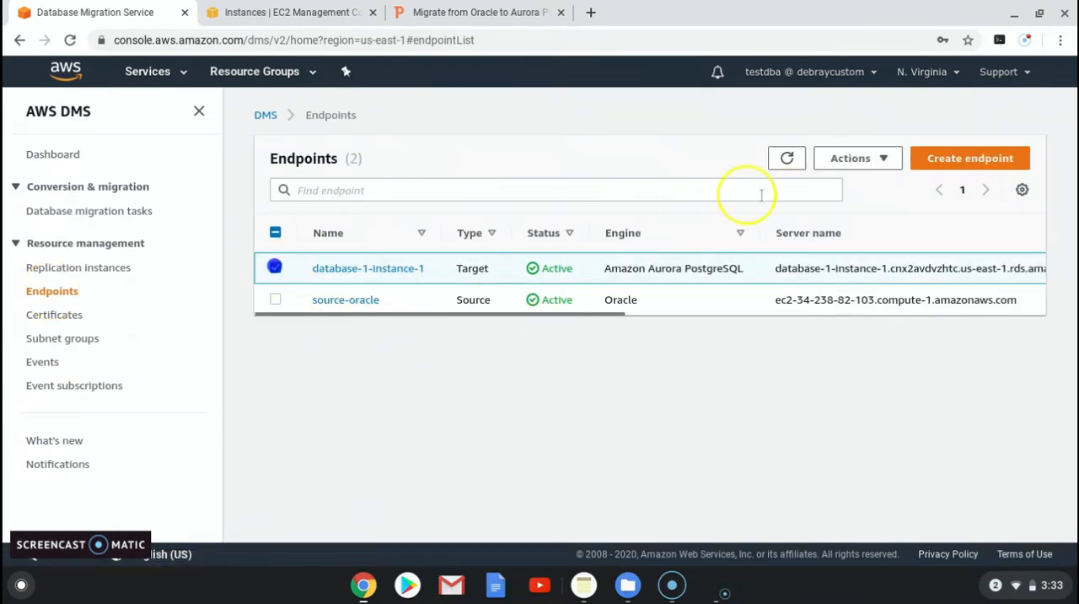
{"action": "left_click", "coordinate": [884, 159]}
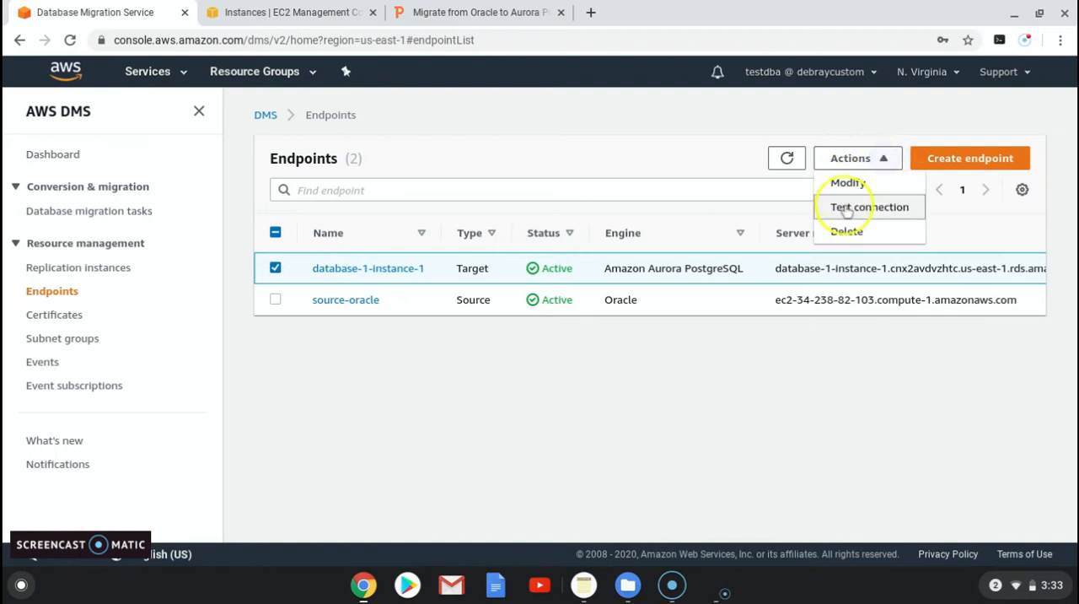
{"action": "left_click", "coordinate": [830, 208]}
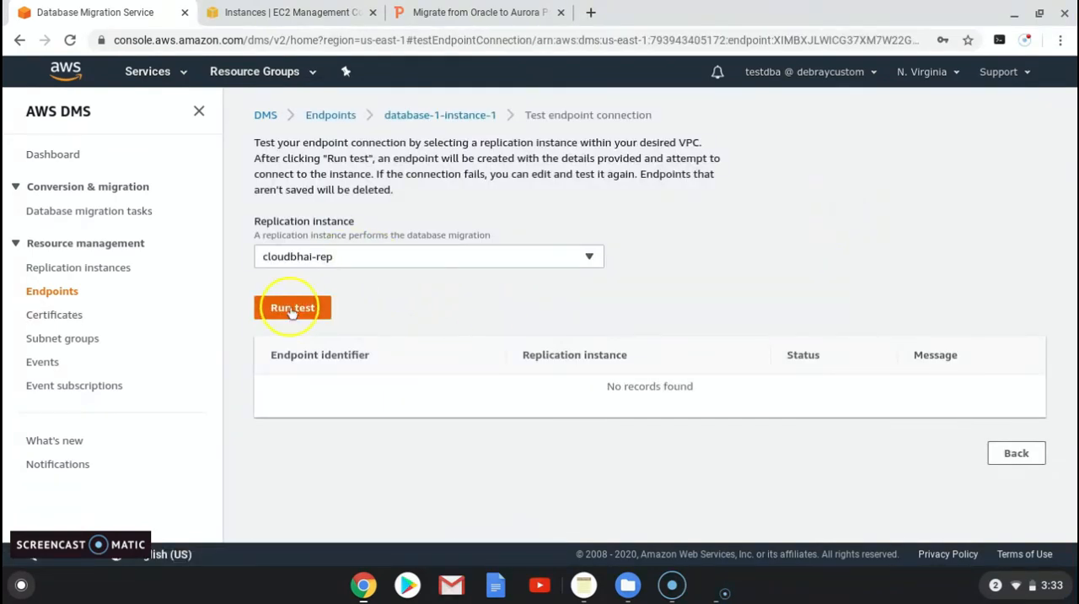
{"action": "left_click", "coordinate": [292, 309]}
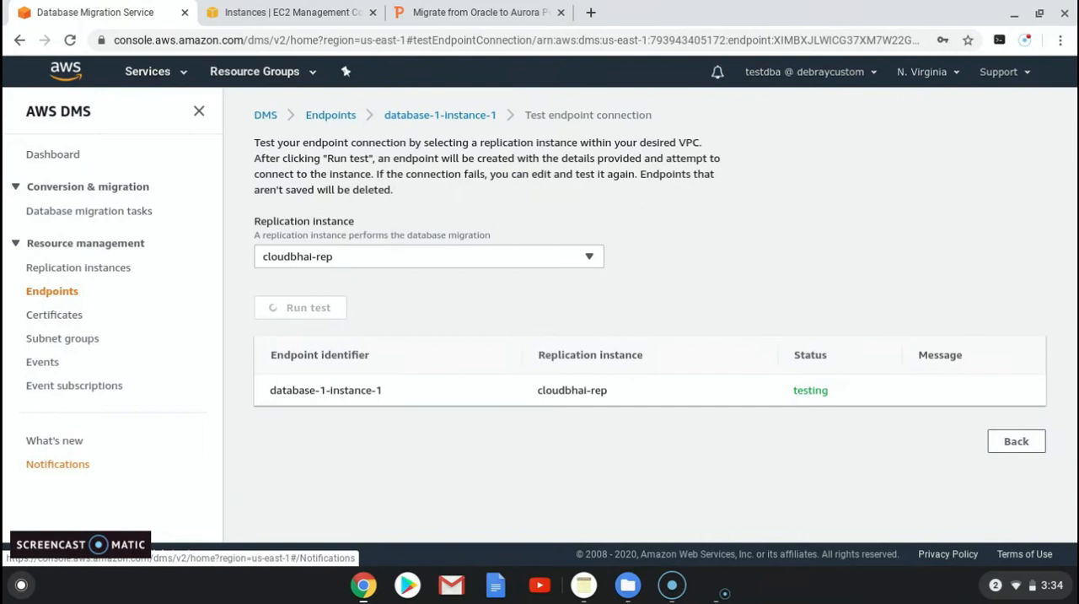
{"action": "left_click", "coordinate": [76, 464]}
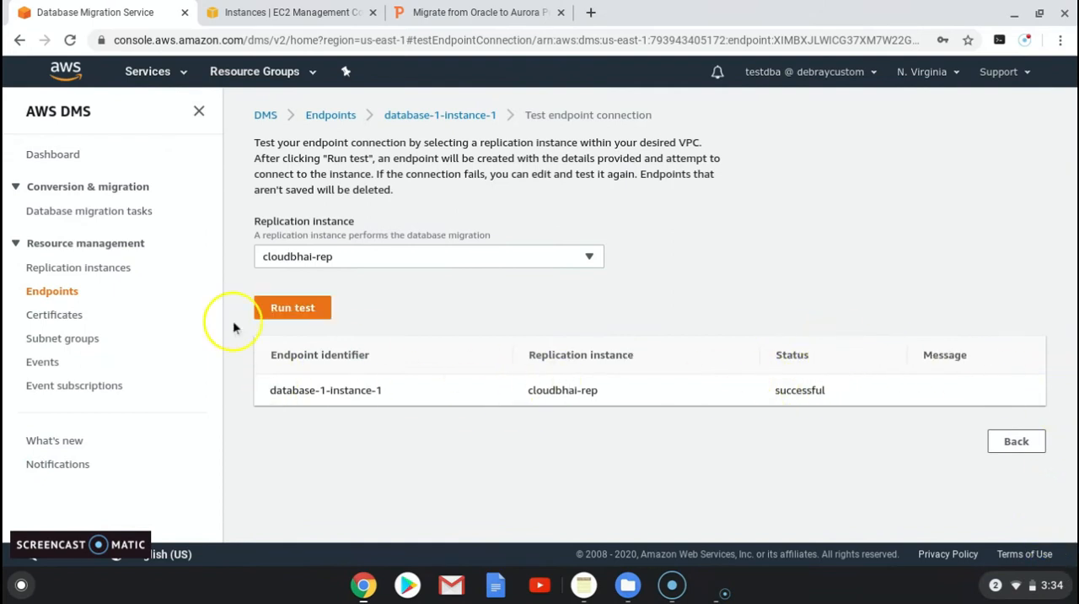
Step: Return to the endpoints list and run a connection test for source-oracle using the cloudbhai-rep replication instance
{"action": "left_click", "coordinate": [330, 119]}
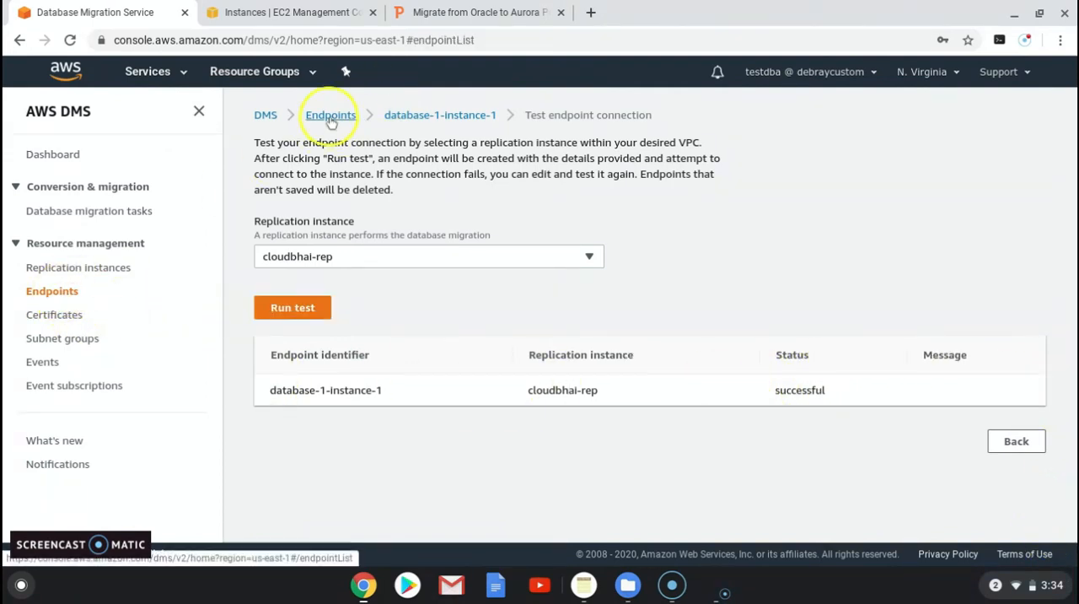
{"action": "left_click", "coordinate": [275, 299]}
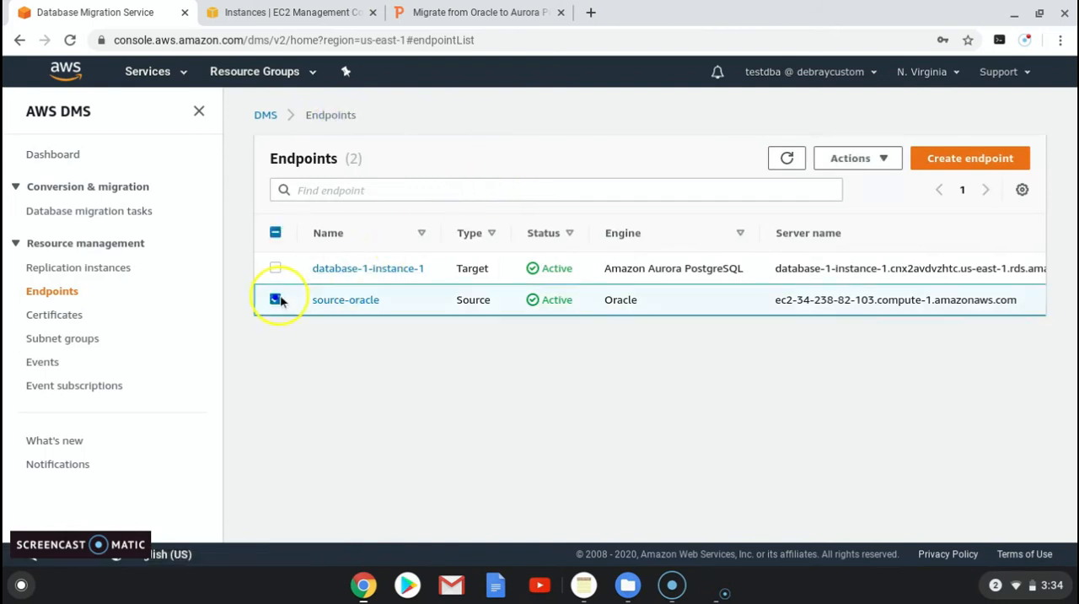
{"action": "left_click", "coordinate": [881, 162]}
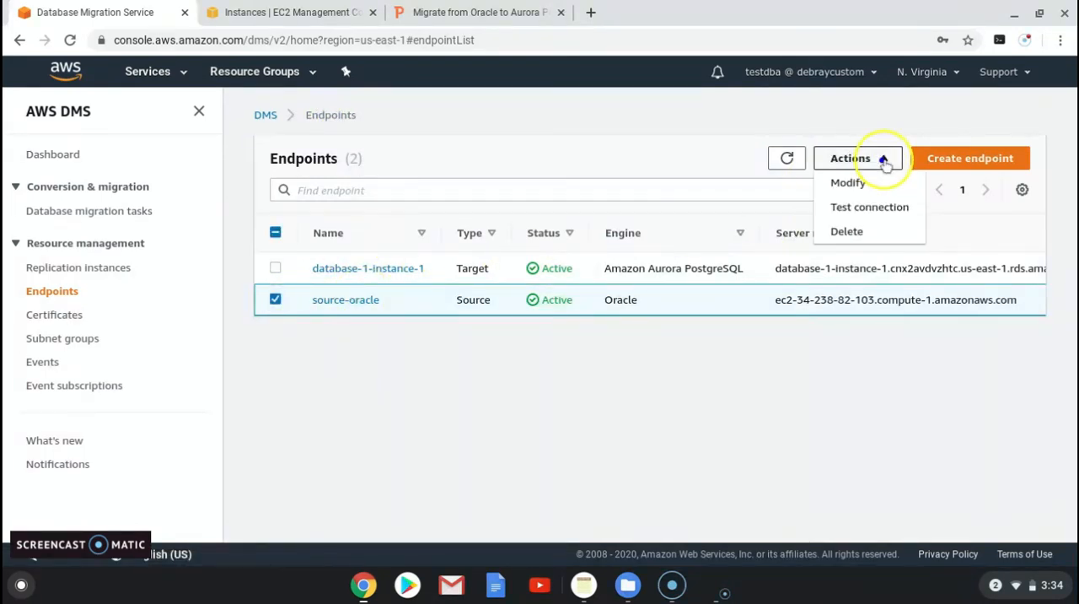
{"action": "left_click", "coordinate": [863, 208]}
{"action": "left_click", "coordinate": [294, 310]}
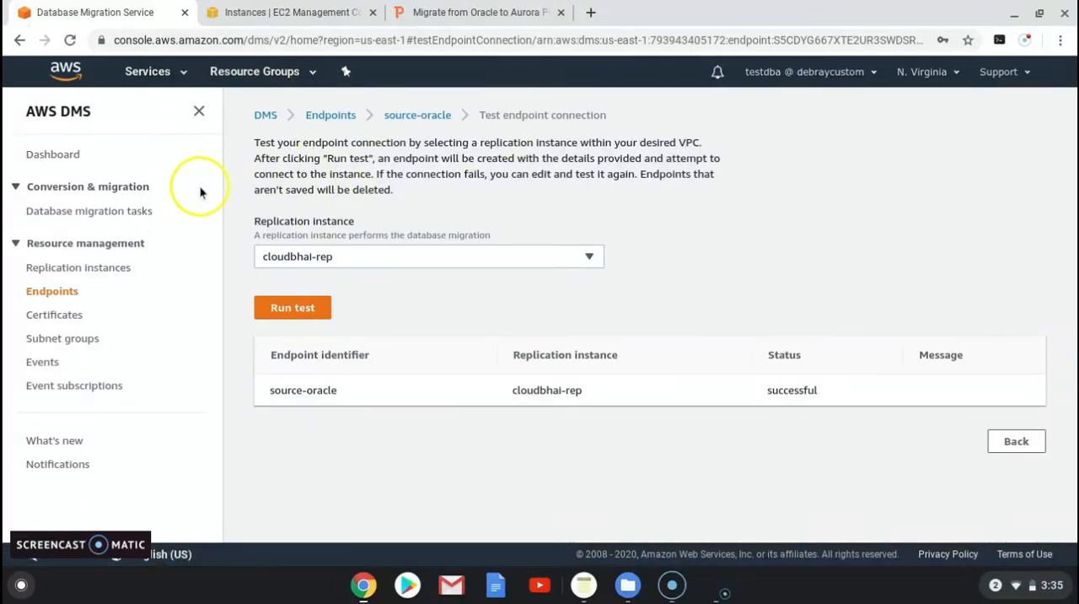
Step: Start a new database migration task and set its task identifier to oracle-to-aurora
{"action": "left_click", "coordinate": [57, 212]}
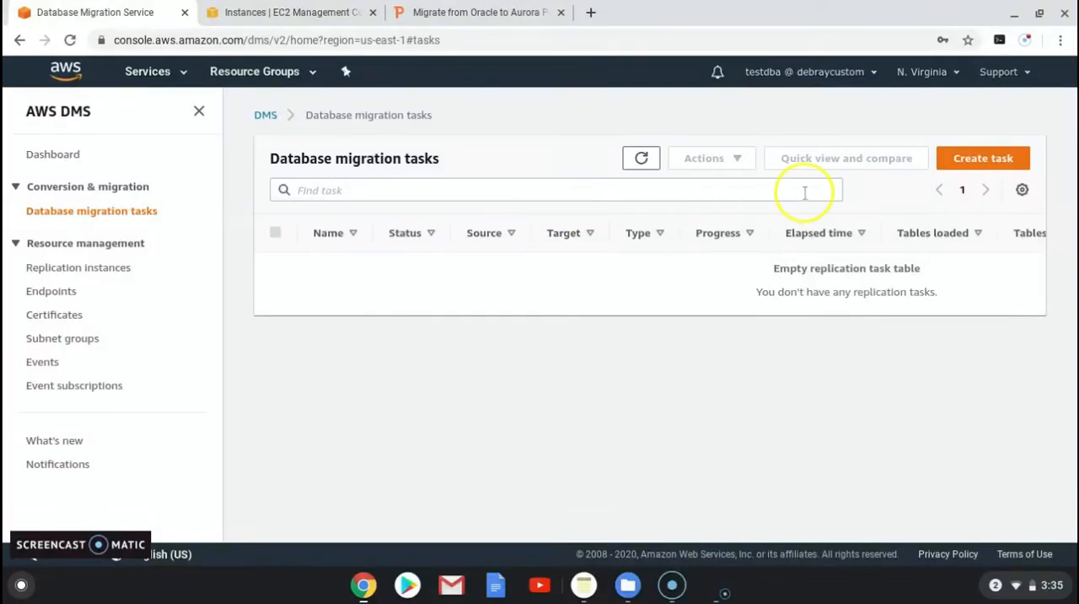
{"action": "left_click", "coordinate": [984, 159]}
{"action": "left_click", "coordinate": [387, 273]}
{"action": "type", "text": "oracle-to_"}
{"action": "key", "text": "BackSpace"}
{"action": "type", "text": "-aurora"}
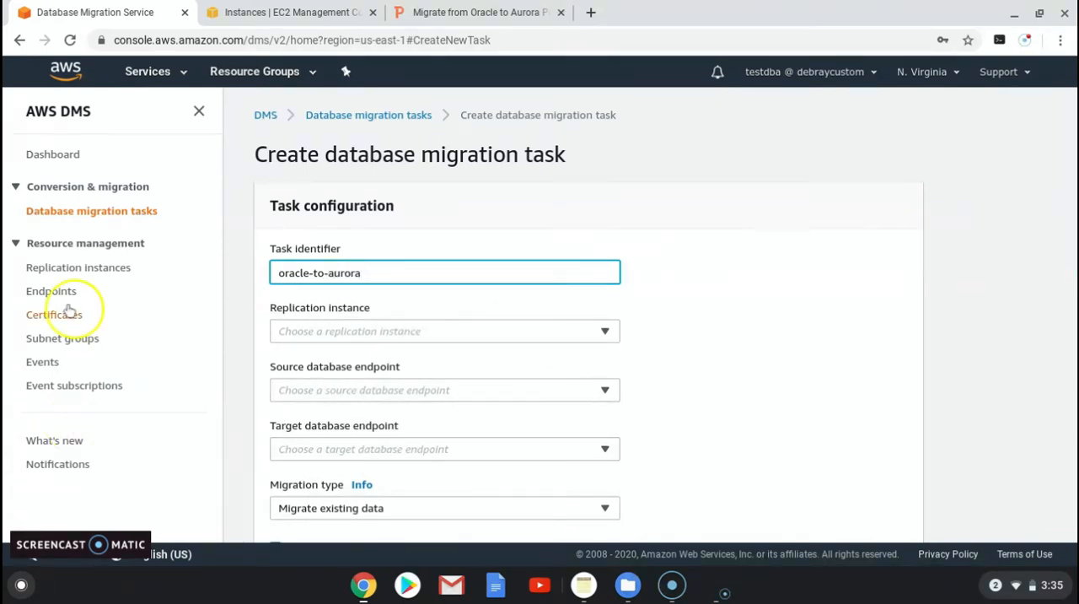
Step: Assign the cloudbhai-rep replication instance to the task, with source-oracle as source endpoint and database-1-instance-1 as target endpoint
{"action": "left_click", "coordinate": [301, 334]}
{"action": "left_click", "coordinate": [315, 379]}
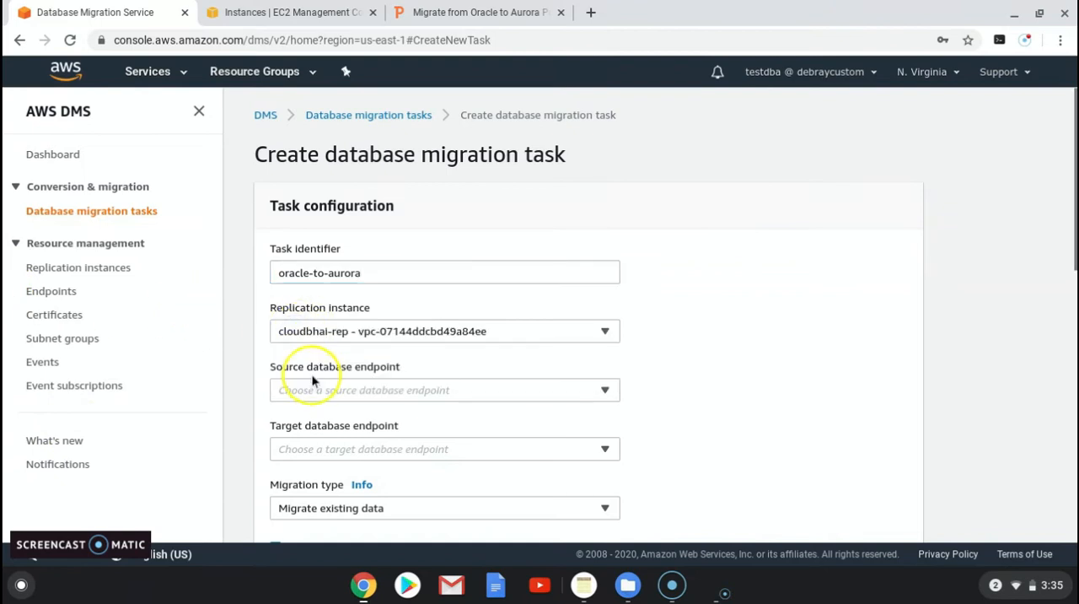
{"action": "left_click", "coordinate": [287, 390]}
{"action": "left_click", "coordinate": [307, 445]}
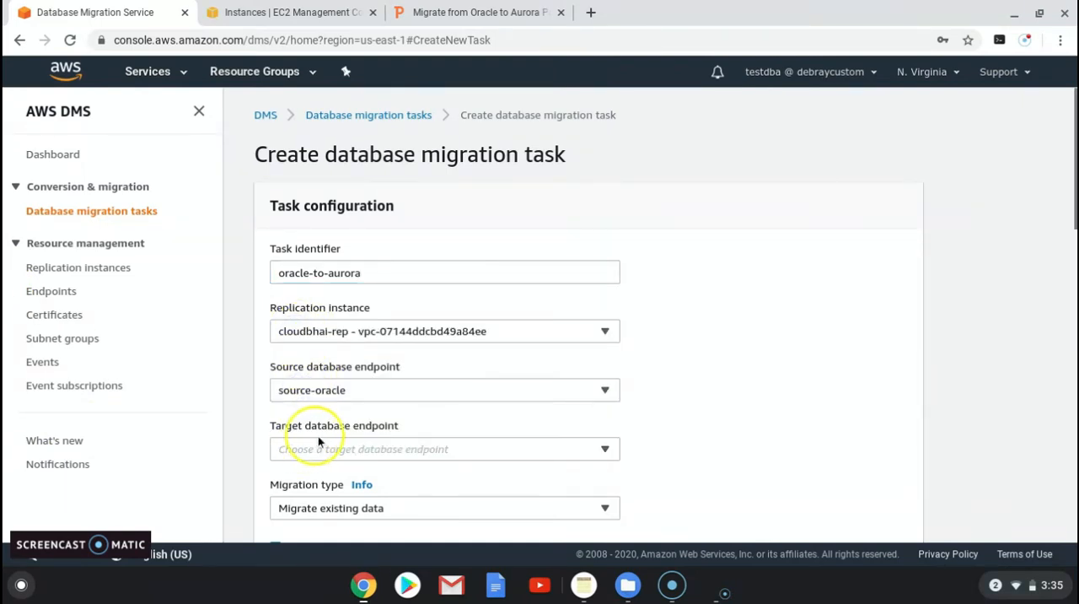
{"action": "left_click", "coordinate": [322, 454]}
{"action": "left_click", "coordinate": [321, 427]}
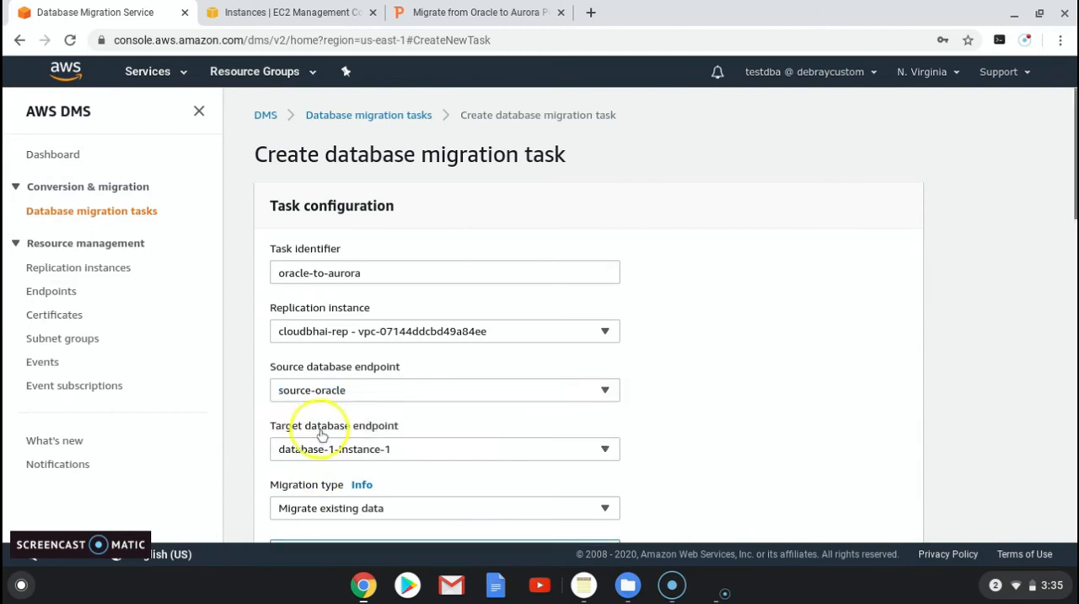
Step: Set the task's migration type to migrate existing data and replicate ongoing changes
{"action": "scroll", "coordinate": [321, 430], "scroll_direction": "down", "scroll_amount": 3}
{"action": "left_click", "coordinate": [393, 382]}
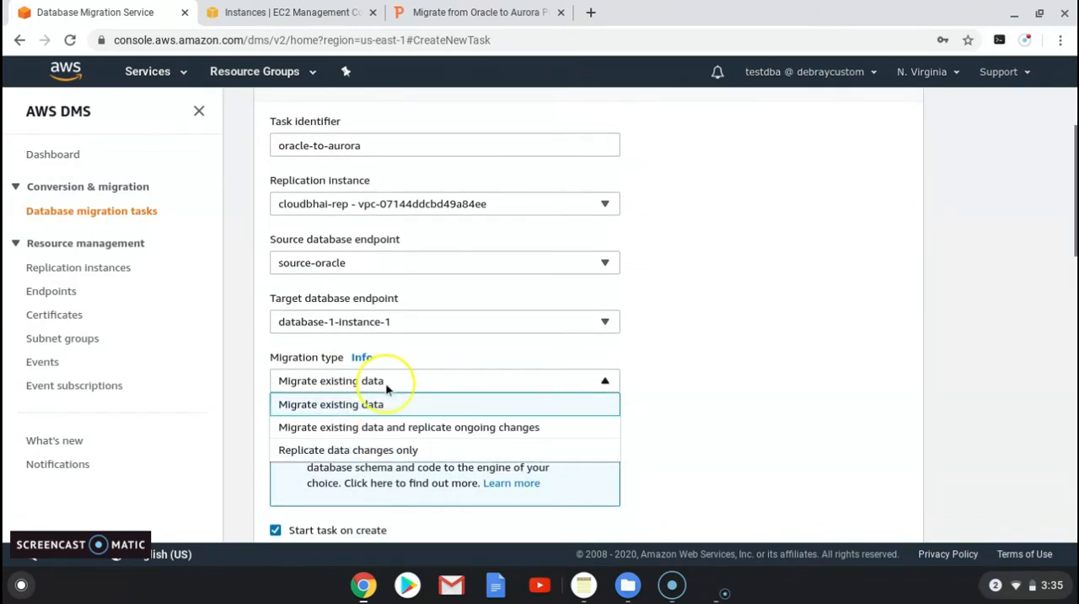
{"action": "left_click", "coordinate": [458, 428]}
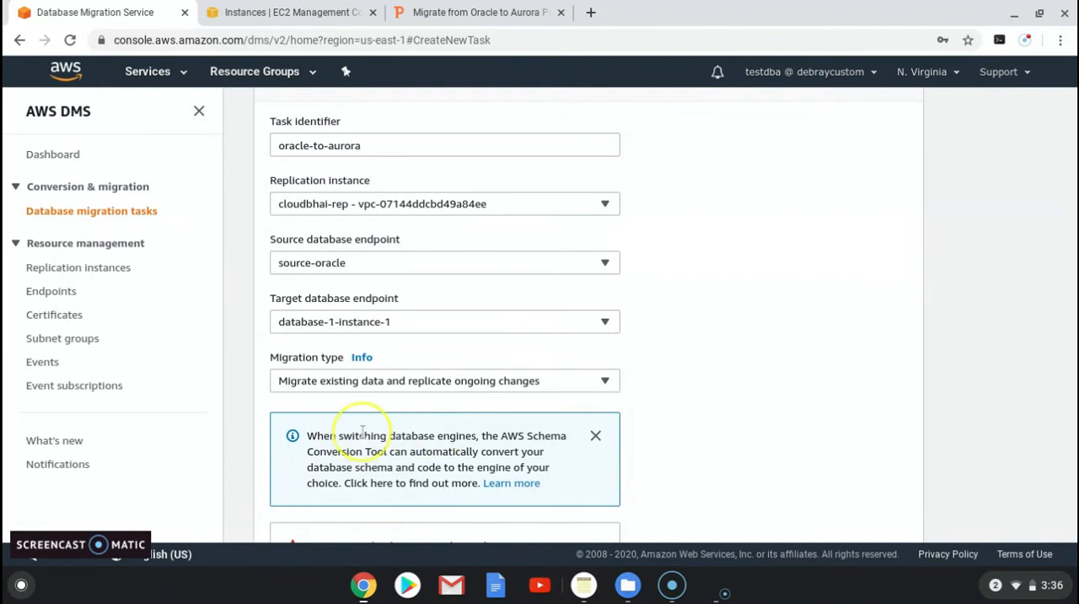
Step: Keep the default task settings and add a table mapping selection rule with a manually entered schema name of HR
{"action": "scroll", "coordinate": [363, 432], "scroll_direction": "down", "scroll_amount": 3}
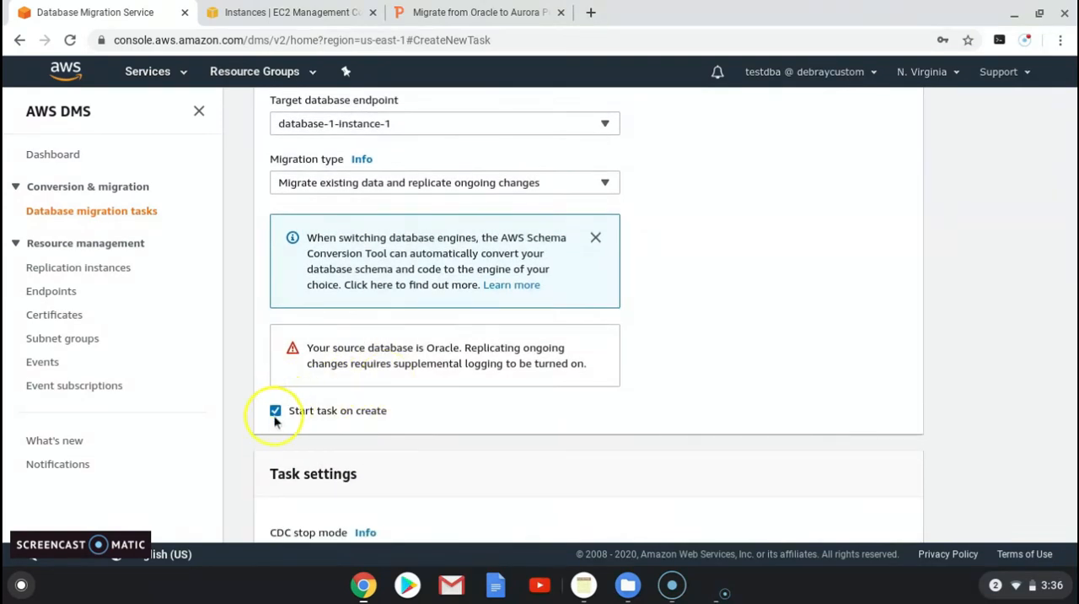
{"action": "scroll", "coordinate": [286, 414], "scroll_direction": "down", "scroll_amount": 3}
{"action": "scroll", "coordinate": [390, 412], "scroll_direction": "down", "scroll_amount": 2}
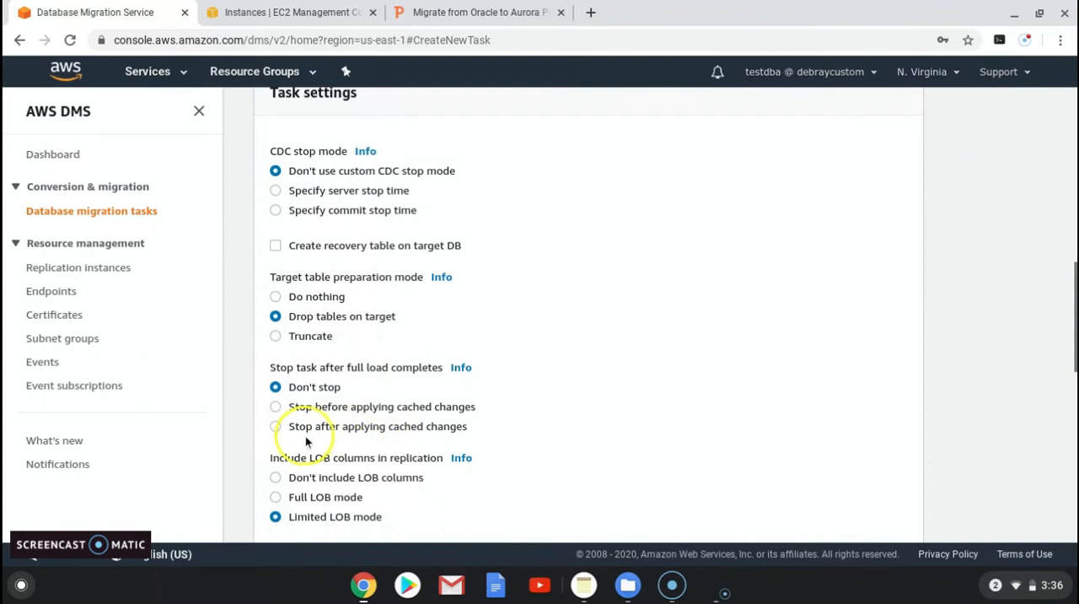
{"action": "scroll", "coordinate": [338, 405], "scroll_direction": "down", "scroll_amount": 3}
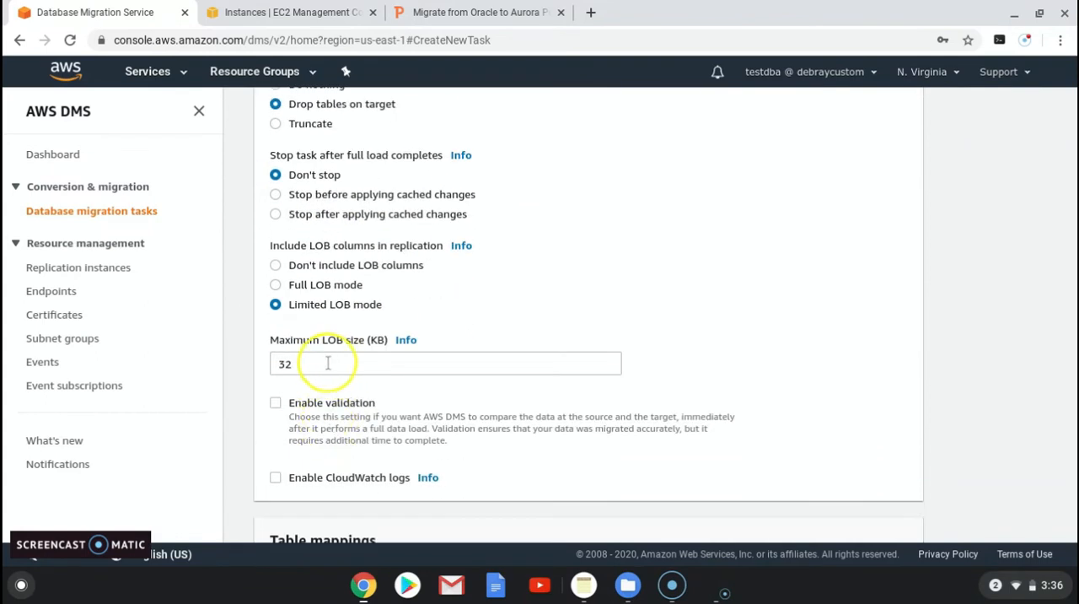
{"action": "scroll", "coordinate": [350, 390], "scroll_direction": "down", "scroll_amount": 2}
{"action": "scroll", "coordinate": [348, 392], "scroll_direction": "down", "scroll_amount": 3}
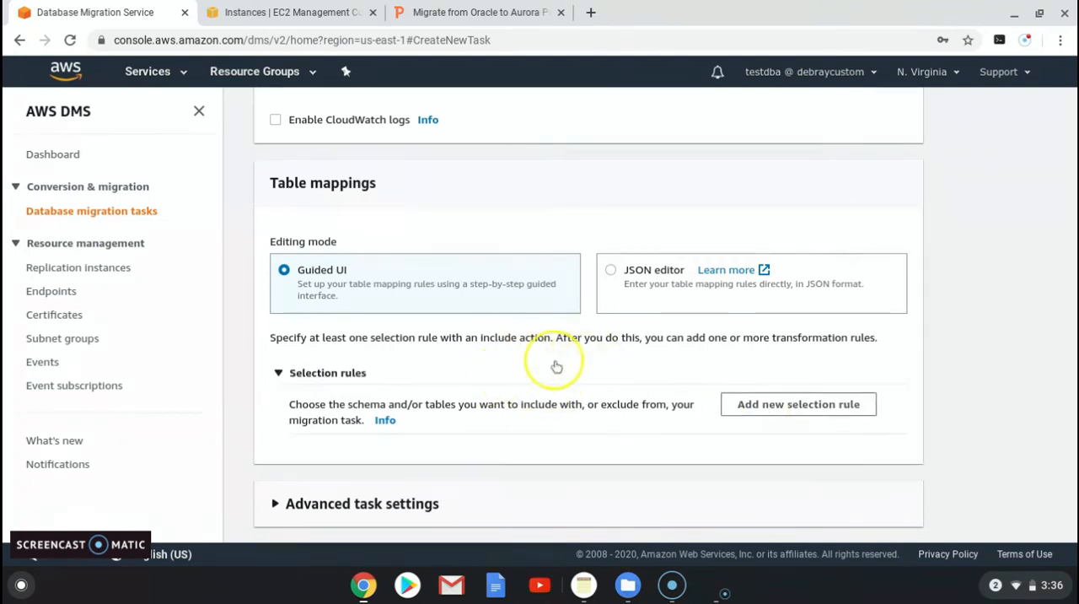
{"action": "left_click", "coordinate": [753, 407]}
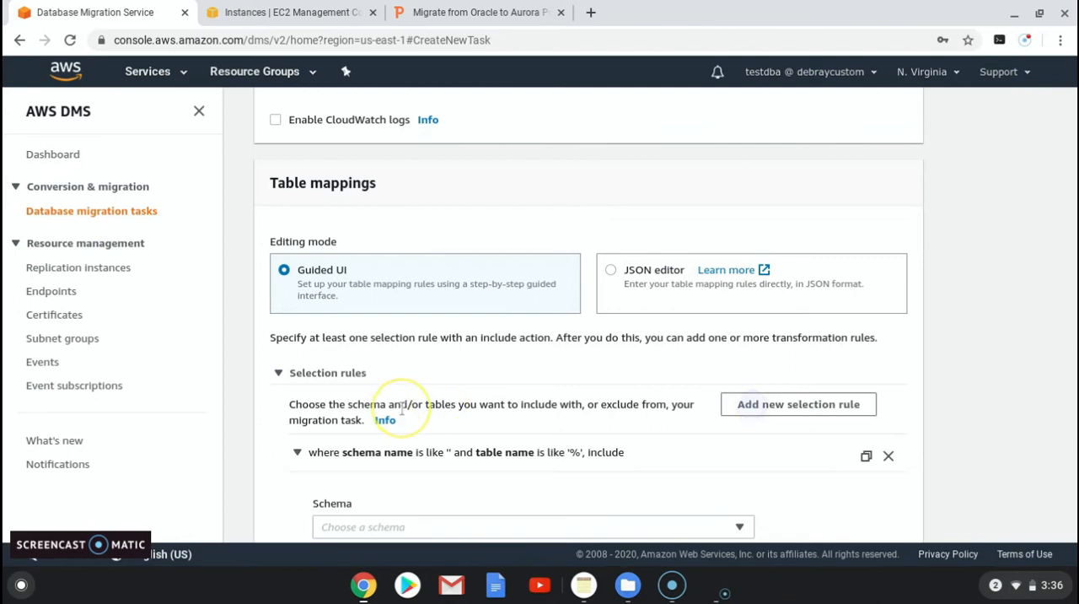
{"action": "scroll", "coordinate": [396, 419], "scroll_direction": "down", "scroll_amount": 1}
{"action": "left_click", "coordinate": [357, 443]}
{"action": "left_click", "coordinate": [362, 470]}
{"action": "scroll", "coordinate": [361, 473], "scroll_direction": "down", "scroll_amount": 2}
{"action": "left_click", "coordinate": [292, 430]}
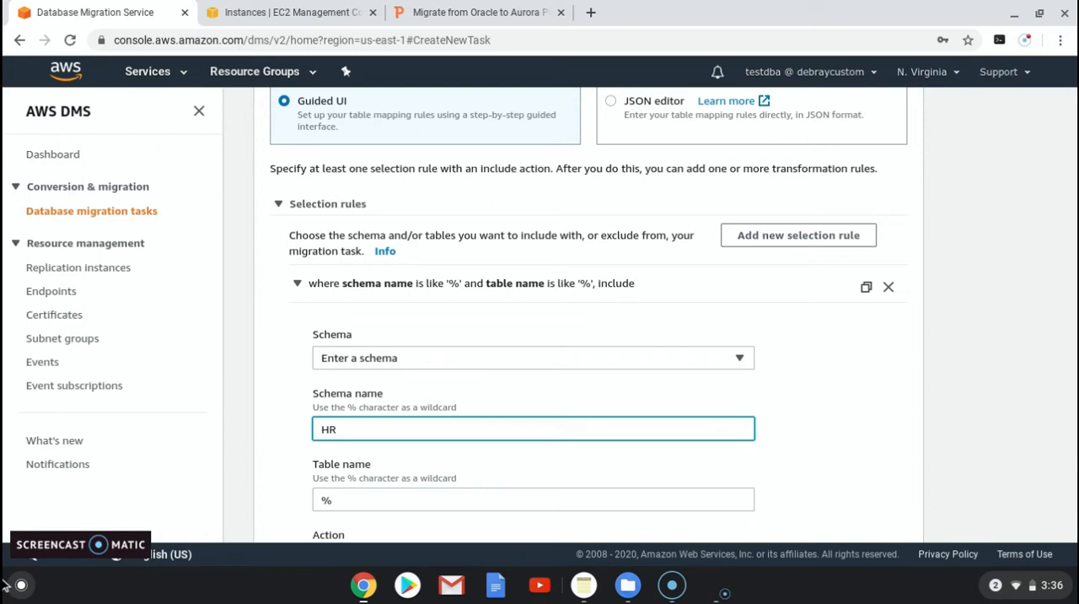
{"action": "type", "text": "HR"}
Step: Keep the selection rule's table name and Include action, and add a new transformation rule that targets the schema
{"action": "scroll", "coordinate": [367, 489], "scroll_direction": "down", "scroll_amount": 2}
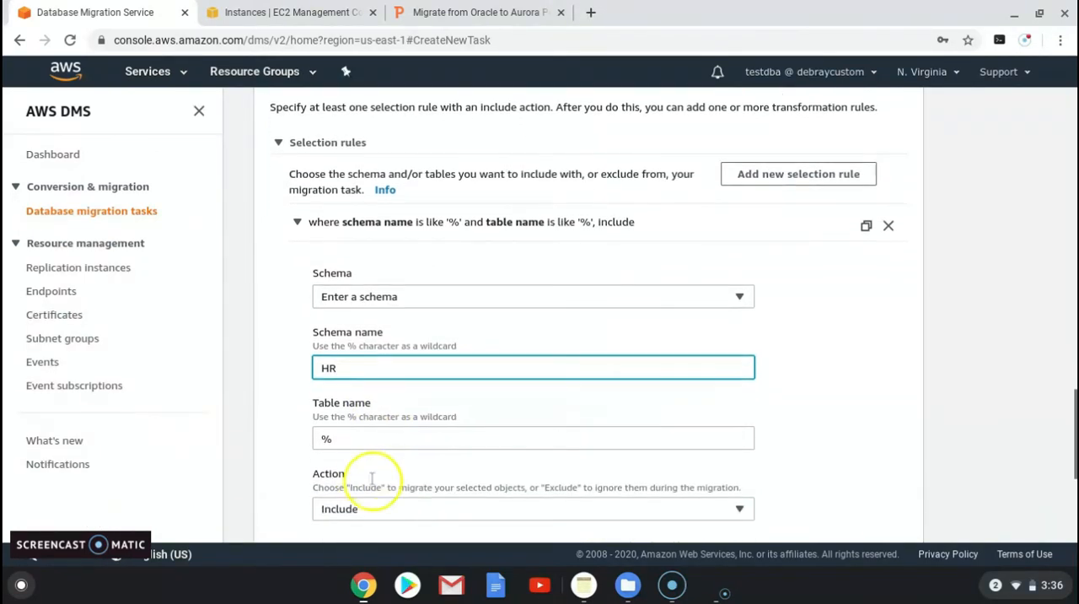
{"action": "scroll", "coordinate": [357, 476], "scroll_direction": "down", "scroll_amount": 1}
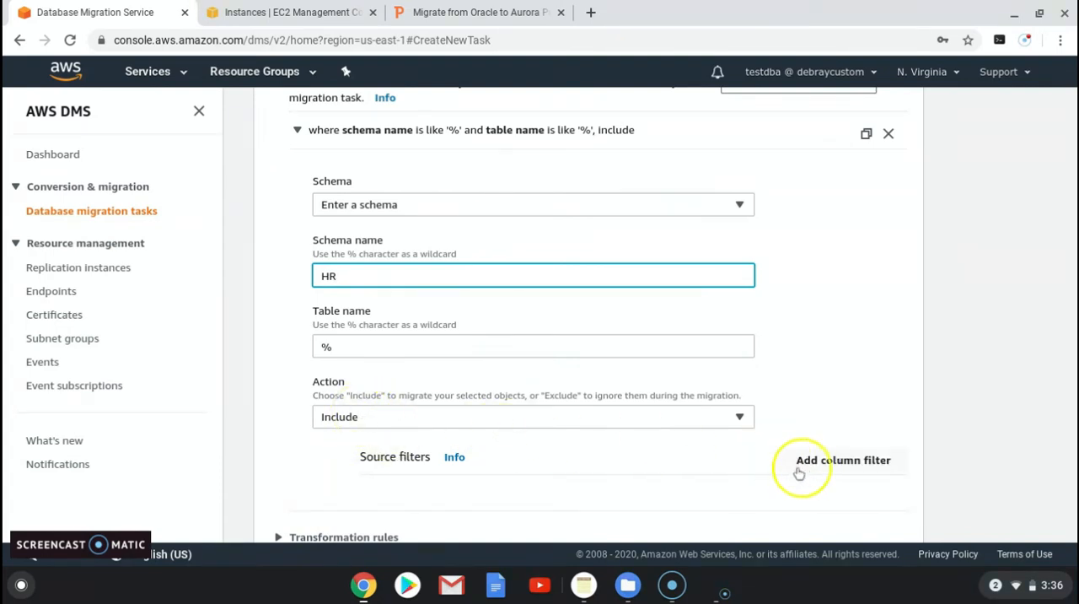
{"action": "scroll", "coordinate": [514, 488], "scroll_direction": "down", "scroll_amount": 1}
{"action": "left_click", "coordinate": [281, 433]}
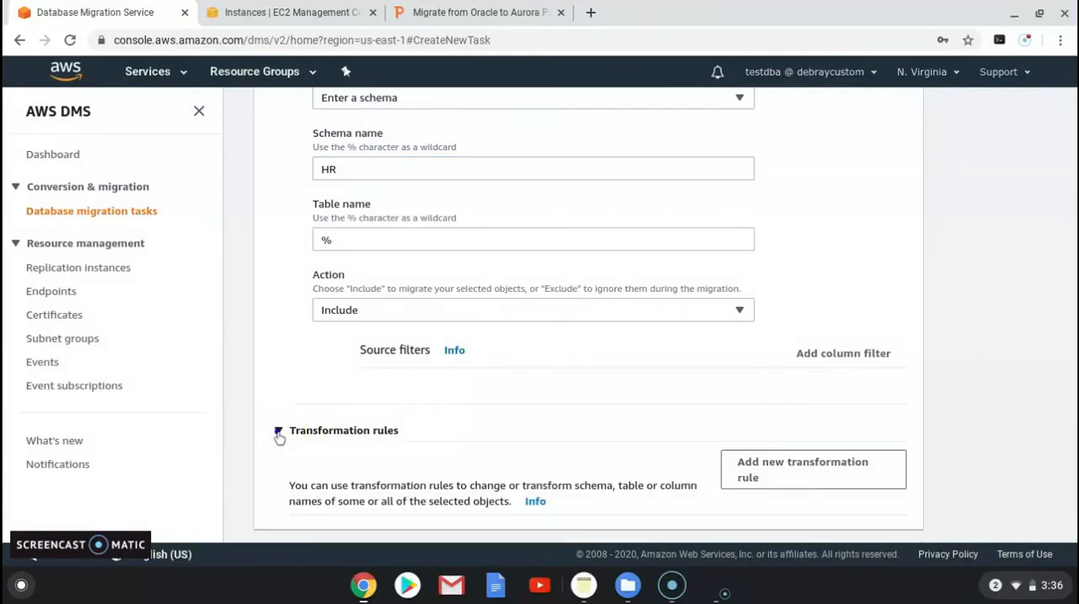
{"action": "scroll", "coordinate": [736, 429], "scroll_direction": "down", "scroll_amount": 1}
{"action": "left_click", "coordinate": [736, 428]}
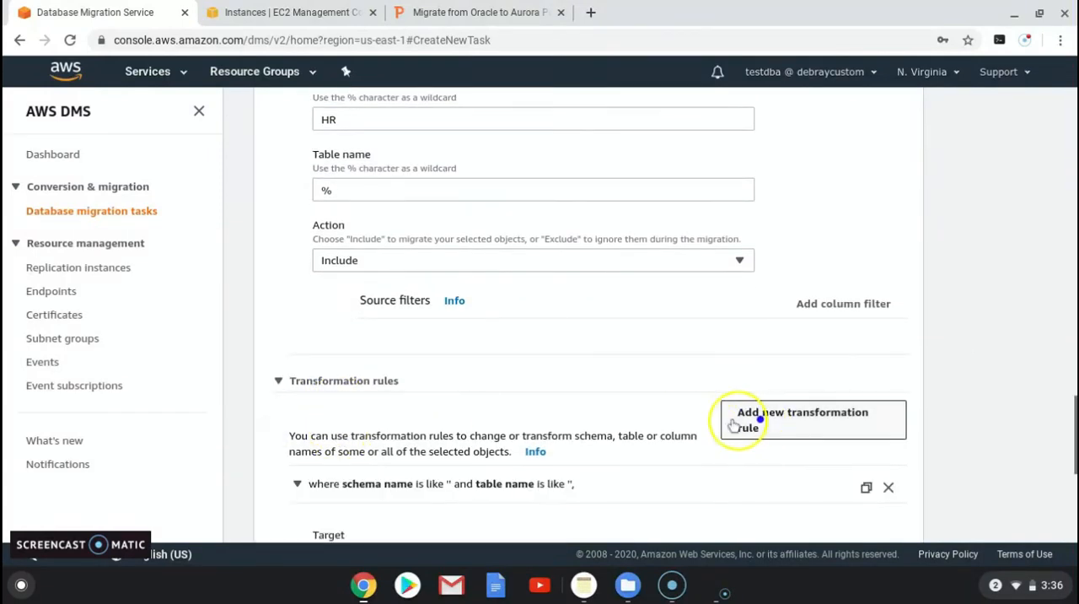
{"action": "scroll", "coordinate": [485, 455], "scroll_direction": "down", "scroll_amount": 1}
{"action": "scroll", "coordinate": [478, 446], "scroll_direction": "down", "scroll_amount": 1}
{"action": "left_click", "coordinate": [346, 435]}
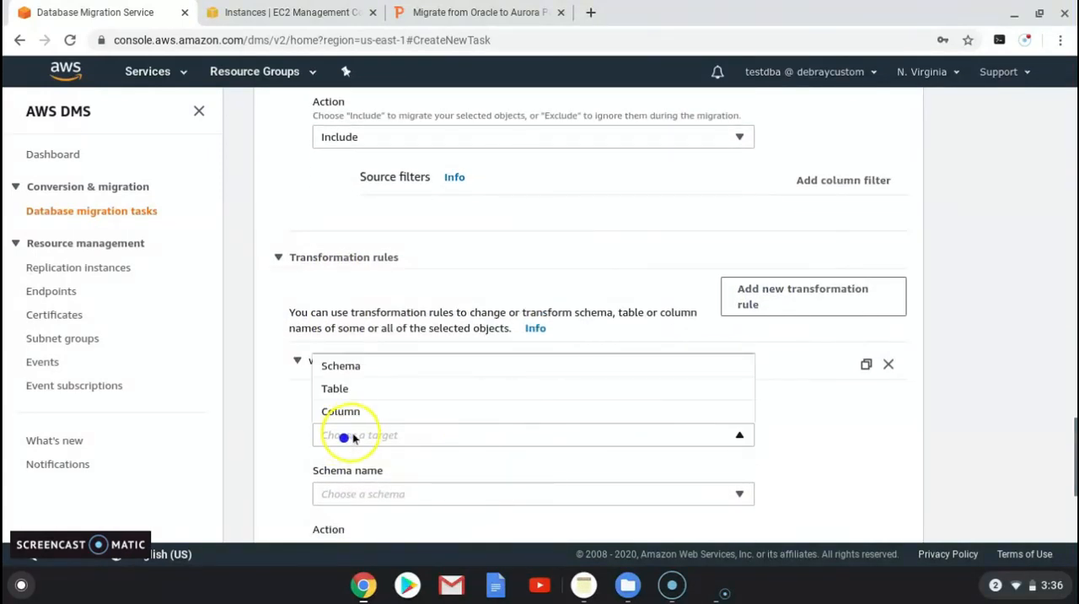
{"action": "left_click", "coordinate": [341, 371]}
Step: Choose to enter the schema manually in the transformation rule and fill in HR_ as its schema name
{"action": "scroll", "coordinate": [355, 456], "scroll_direction": "down", "scroll_amount": 1}
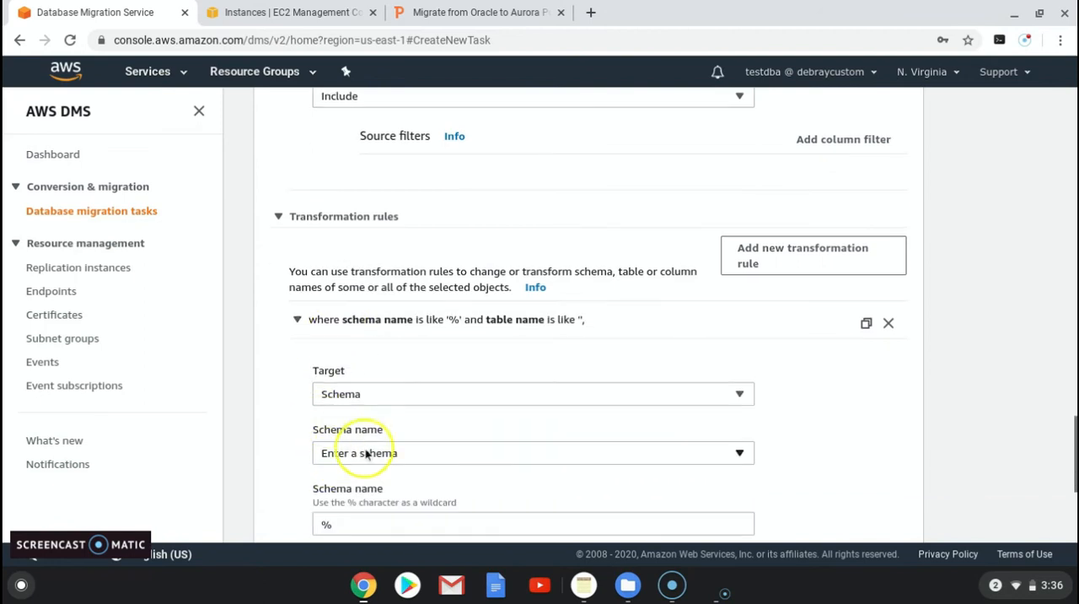
{"action": "left_click", "coordinate": [402, 454]}
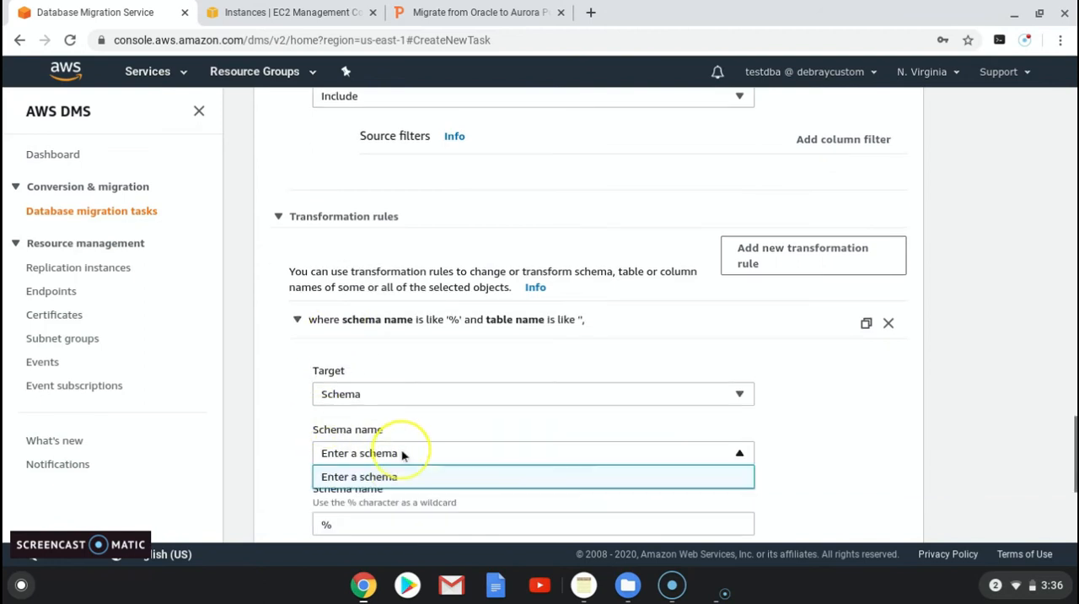
{"action": "left_click", "coordinate": [327, 476]}
{"action": "left_click", "coordinate": [346, 524]}
{"action": "scroll", "coordinate": [321, 510], "scroll_direction": "down", "scroll_amount": 3}
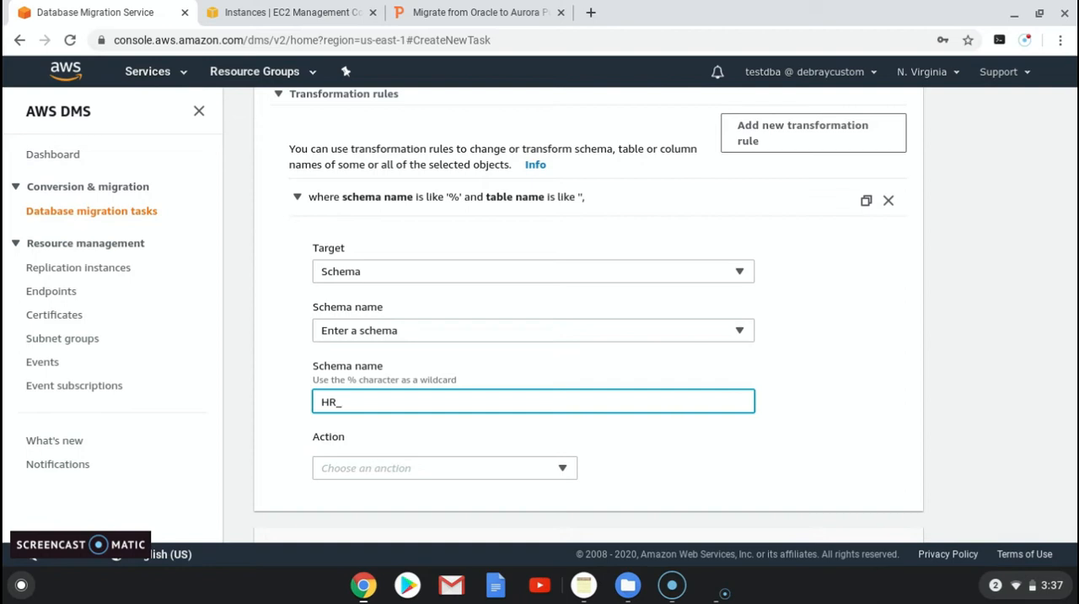
Step: Review the HR selection rule's schema and table settings against the schema transformation rule in the table mappings
{"action": "scroll", "coordinate": [346, 367], "scroll_direction": "up", "scroll_amount": 1}
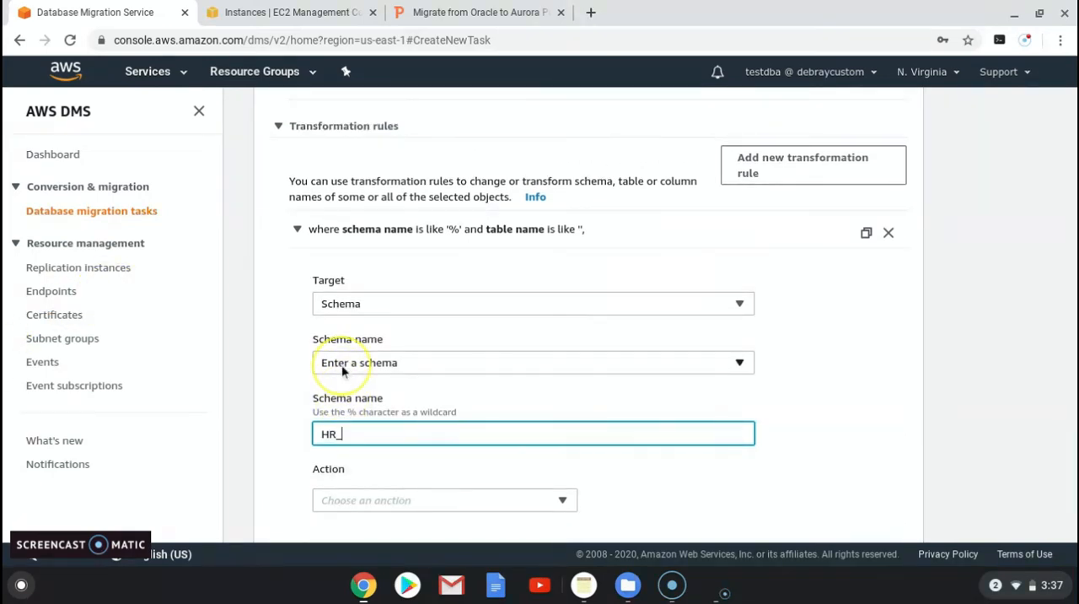
{"action": "scroll", "coordinate": [341, 364], "scroll_direction": "down", "scroll_amount": 2}
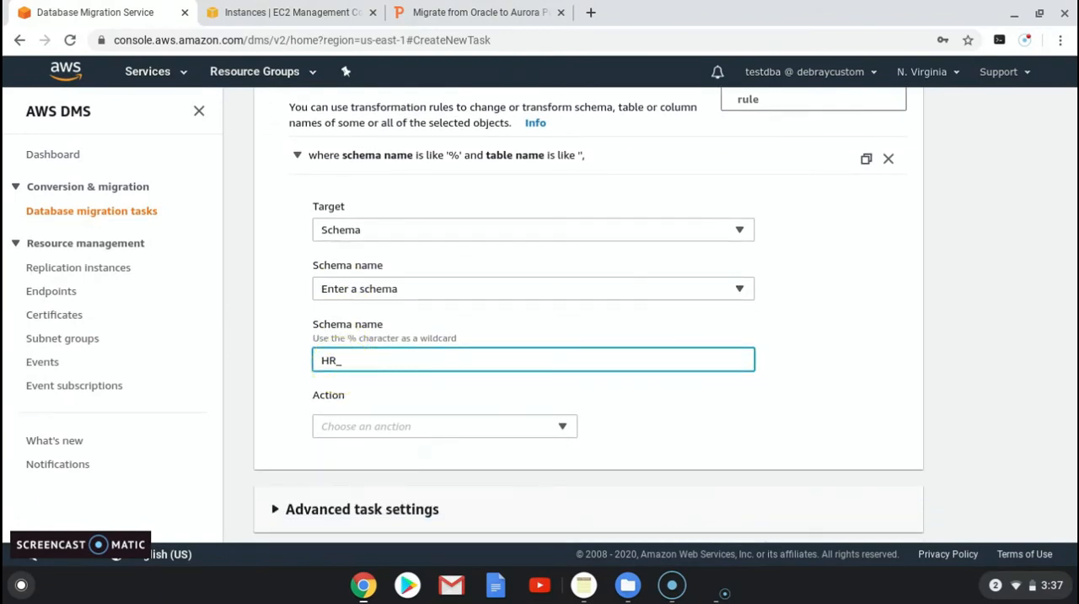
{"action": "scroll", "coordinate": [333, 372], "scroll_direction": "up", "scroll_amount": 10}
{"action": "scroll", "coordinate": [333, 372], "scroll_direction": "up", "scroll_amount": 7}
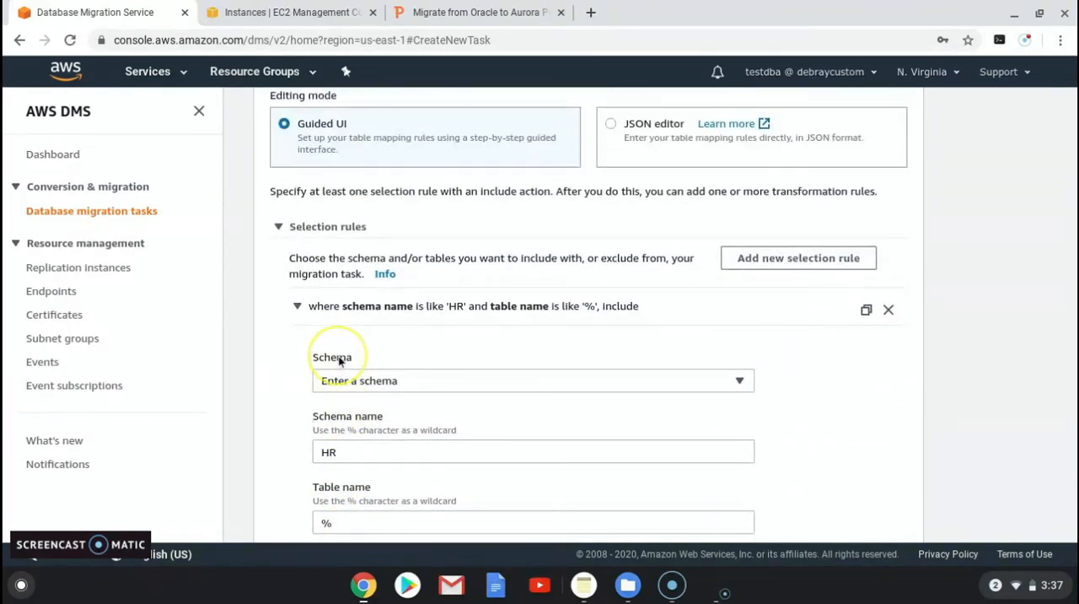
{"action": "scroll", "coordinate": [335, 361], "scroll_direction": "down", "scroll_amount": 2}
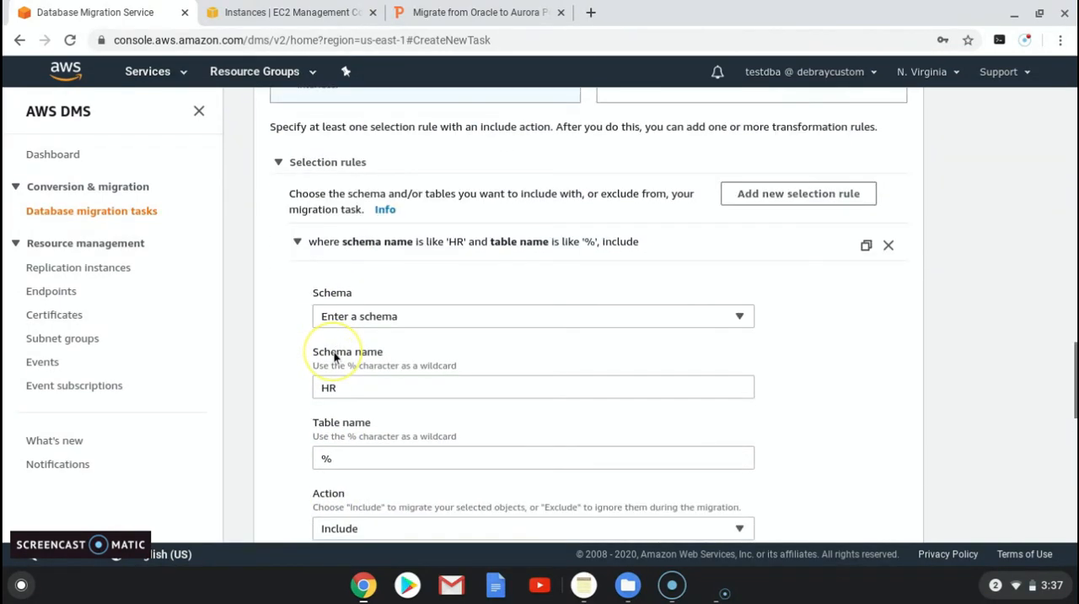
{"action": "scroll", "coordinate": [333, 358], "scroll_direction": "up", "scroll_amount": 5}
{"action": "scroll", "coordinate": [329, 358], "scroll_direction": "down", "scroll_amount": 7}
{"action": "scroll", "coordinate": [329, 359], "scroll_direction": "down", "scroll_amount": 12}
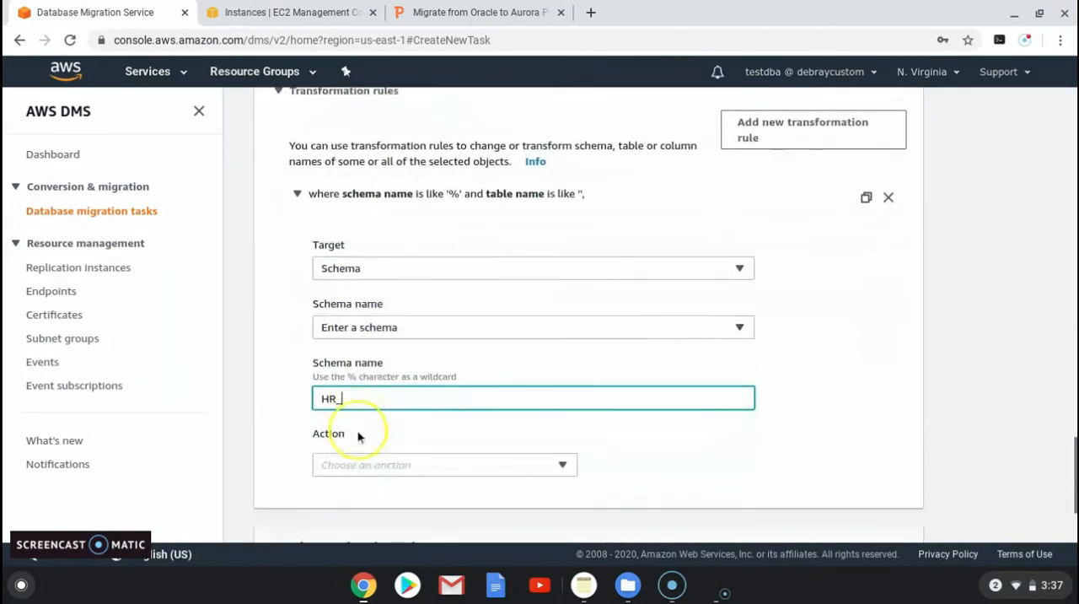
Step: Leave the task form and open the target endpoint database-1-instance-1 for modification
{"action": "left_click", "coordinate": [52, 291]}
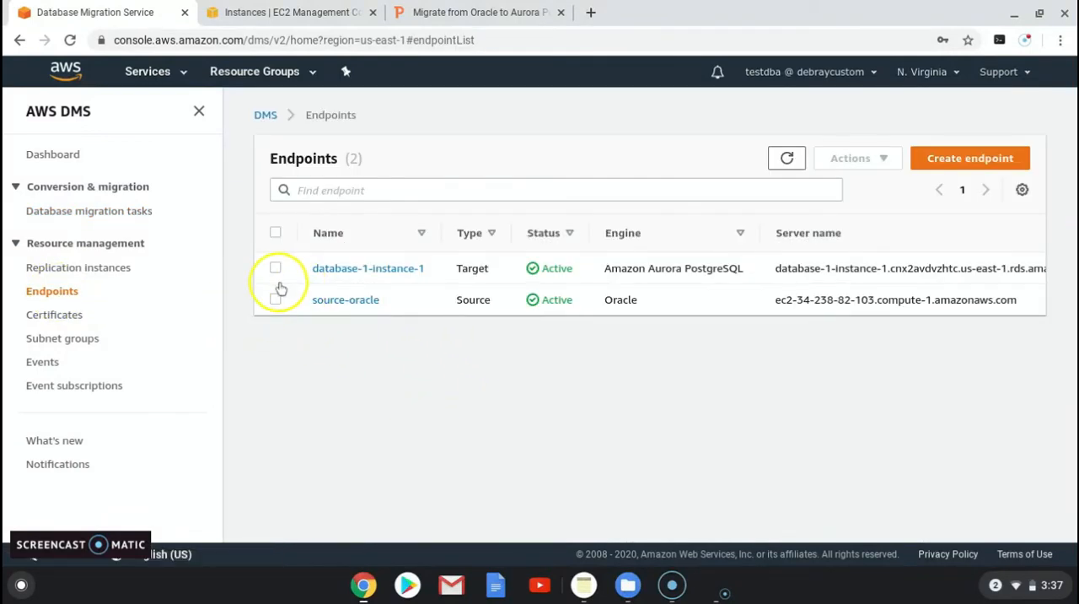
{"action": "left_click", "coordinate": [277, 268]}
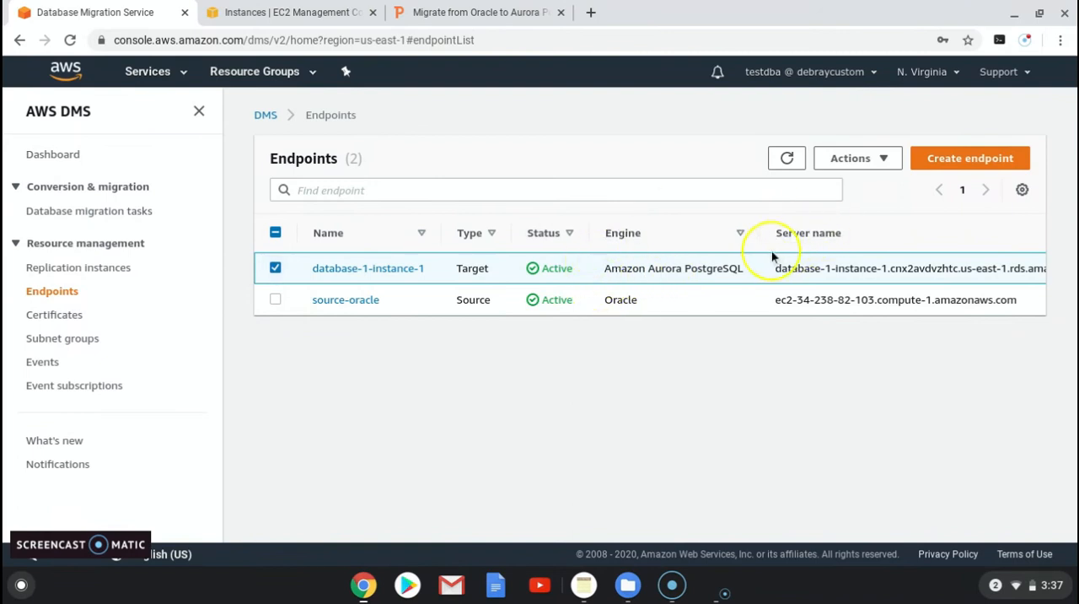
{"action": "left_click", "coordinate": [885, 160]}
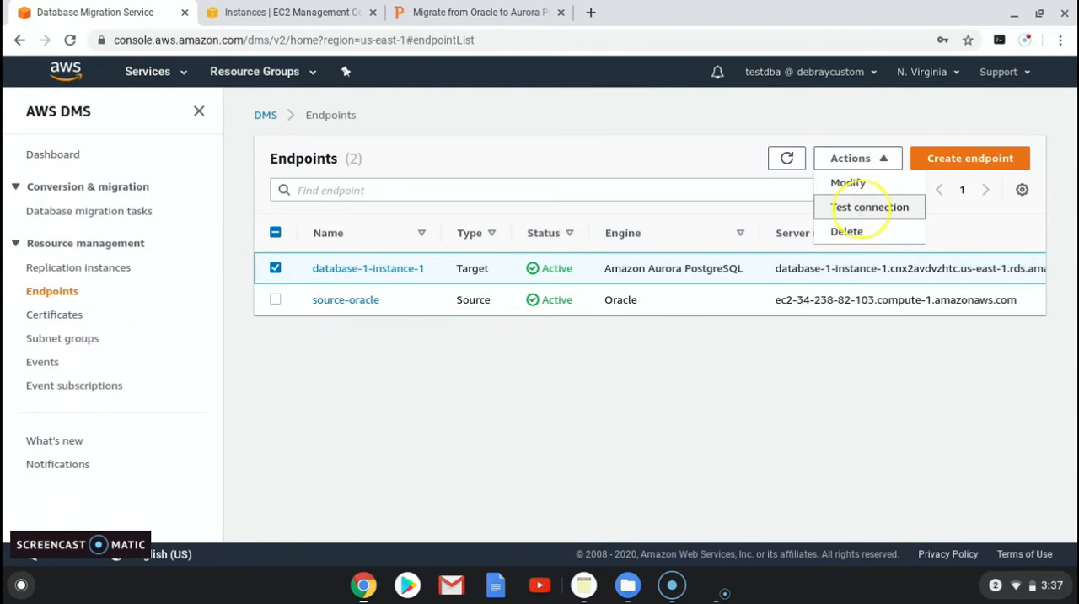
{"action": "left_click", "coordinate": [850, 184]}
{"action": "scroll", "coordinate": [582, 384], "scroll_direction": "down", "scroll_amount": 1}
{"action": "scroll", "coordinate": [530, 414], "scroll_direction": "down", "scroll_amount": 5}
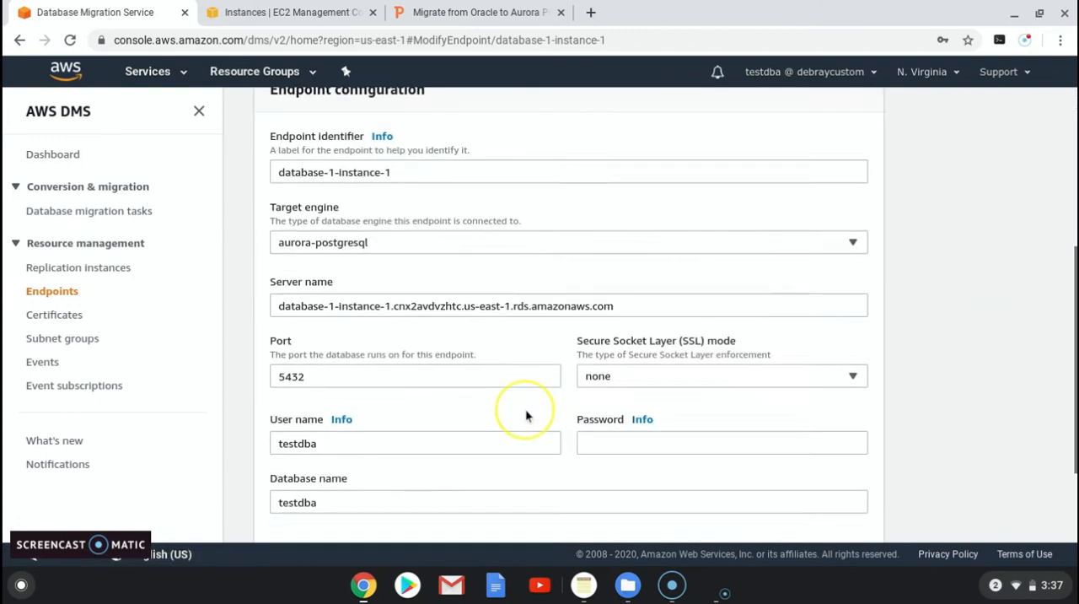
Step: Replace the target endpoint's user name with hr_pos in lowercase
{"action": "double_click", "coordinate": [343, 317]}
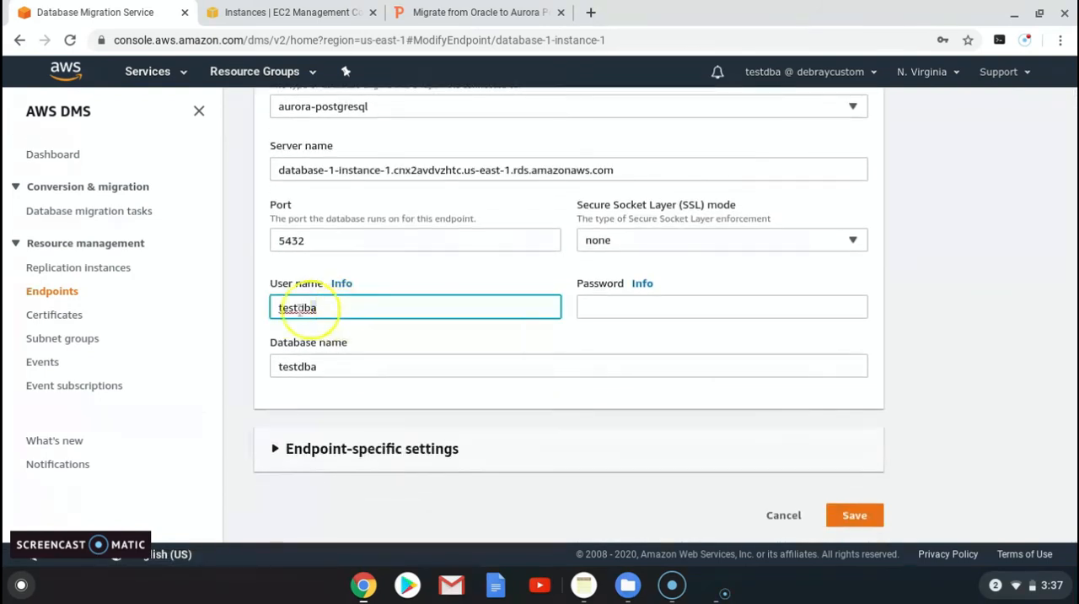
{"action": "type", "text": "HR_pos"}
{"action": "key", "text": "BackSpace"}
{"action": "key", "text": "BackSpace"}
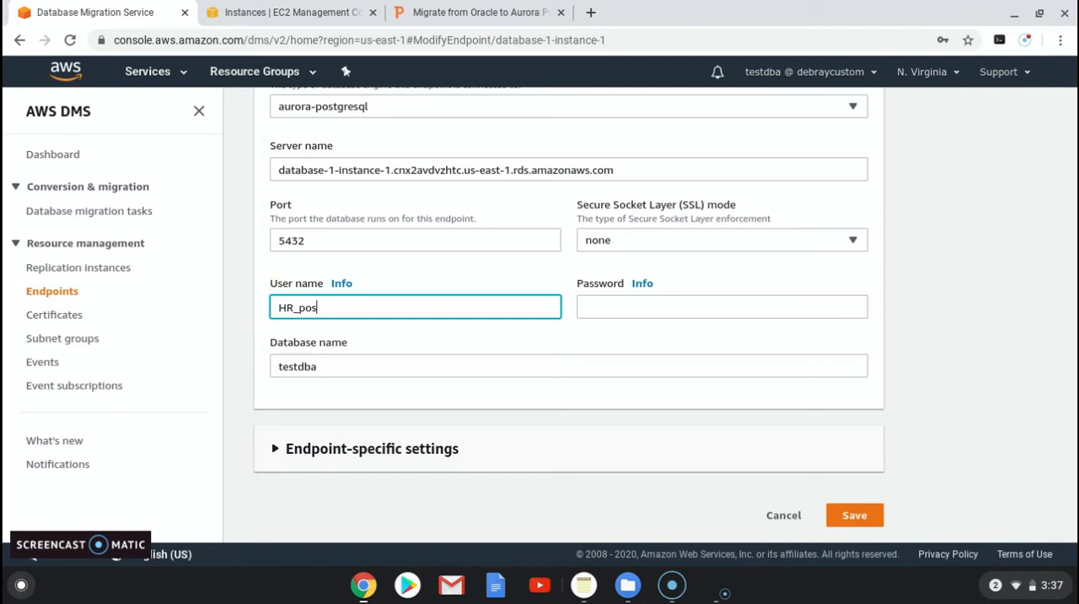
{"action": "key", "text": "BackSpace"}
{"action": "key", "text": "BackSpace"}
{"action": "key", "text": "BackSpace"}
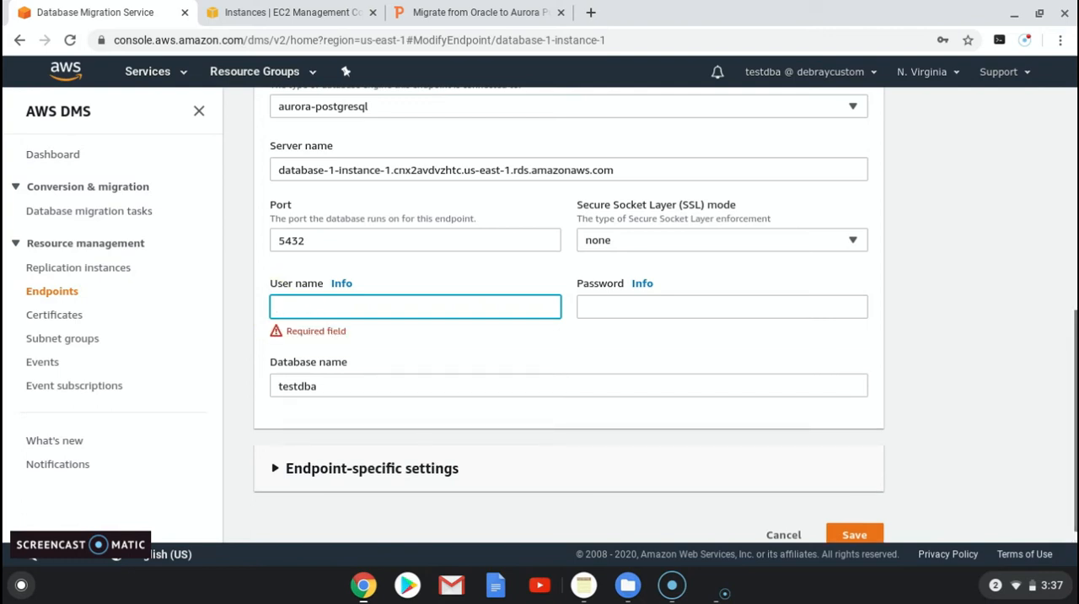
{"action": "type", "text": "hr_pos"}
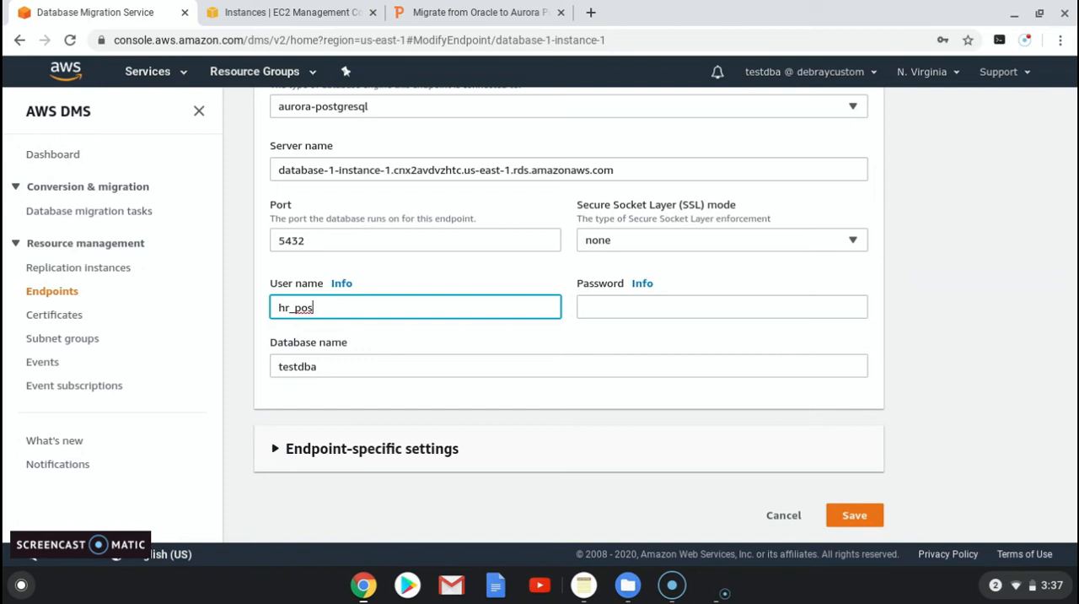
Step: Enter the database user's password for the target endpoint and save the modified endpoint
{"action": "left_click", "coordinate": [624, 307]}
{"action": "type", "text": "****"}
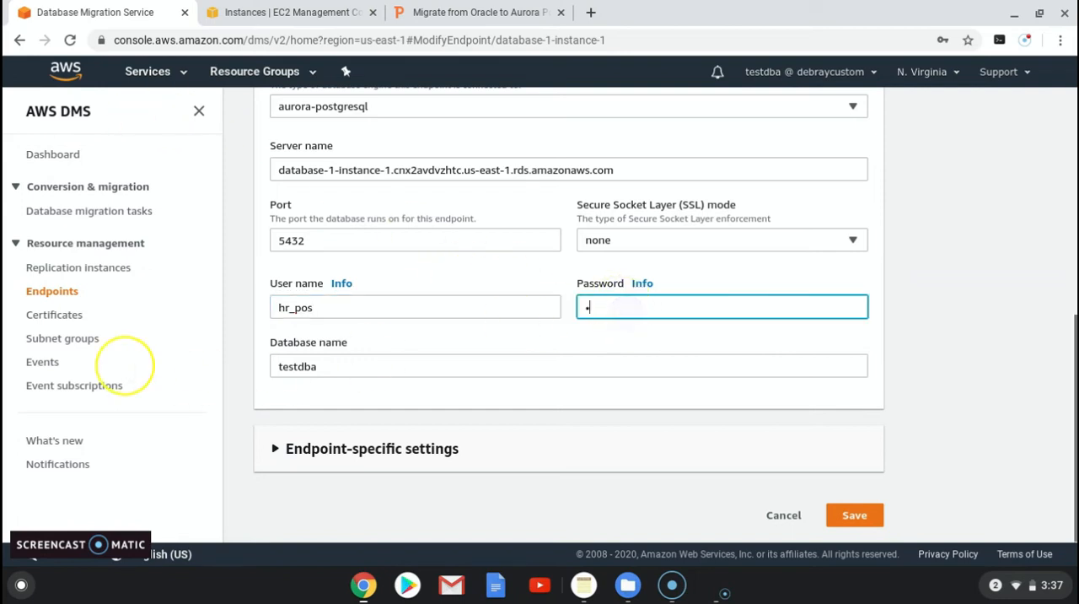
{"action": "type", "text": "*"}
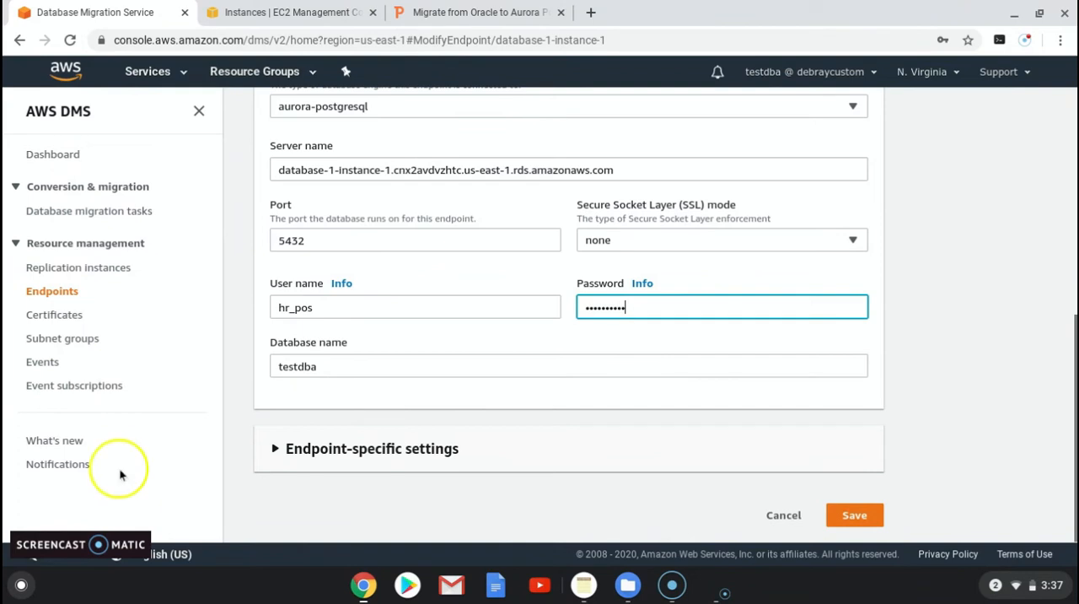
{"action": "left_click", "coordinate": [854, 514]}
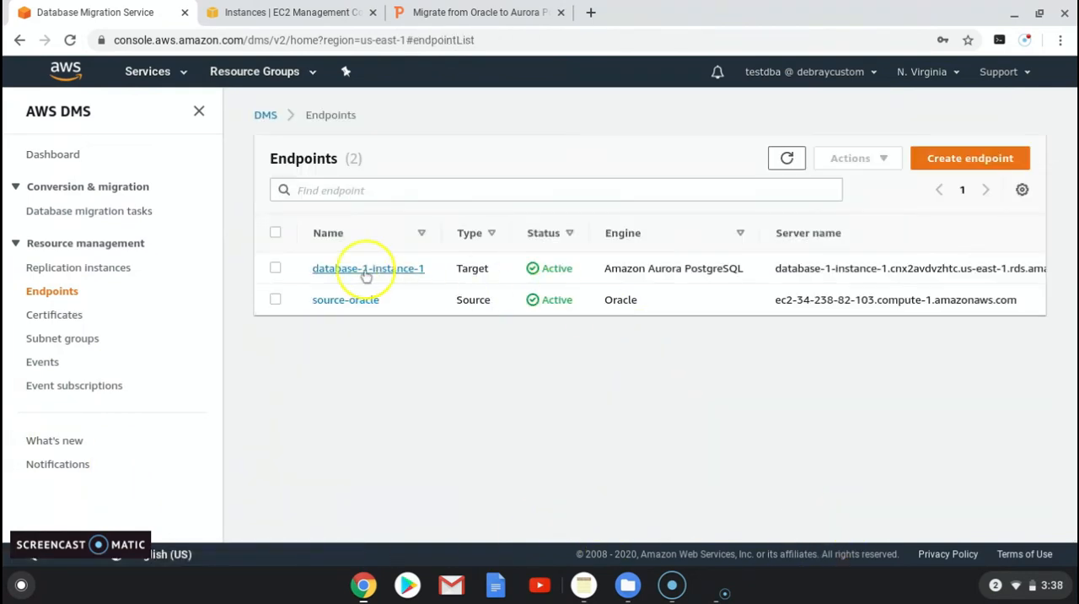
Step: Run a connection test on the database-1-instance-1 endpoint using the cloudbhai-rep replication instance
{"action": "left_click", "coordinate": [275, 268]}
{"action": "left_click", "coordinate": [881, 160]}
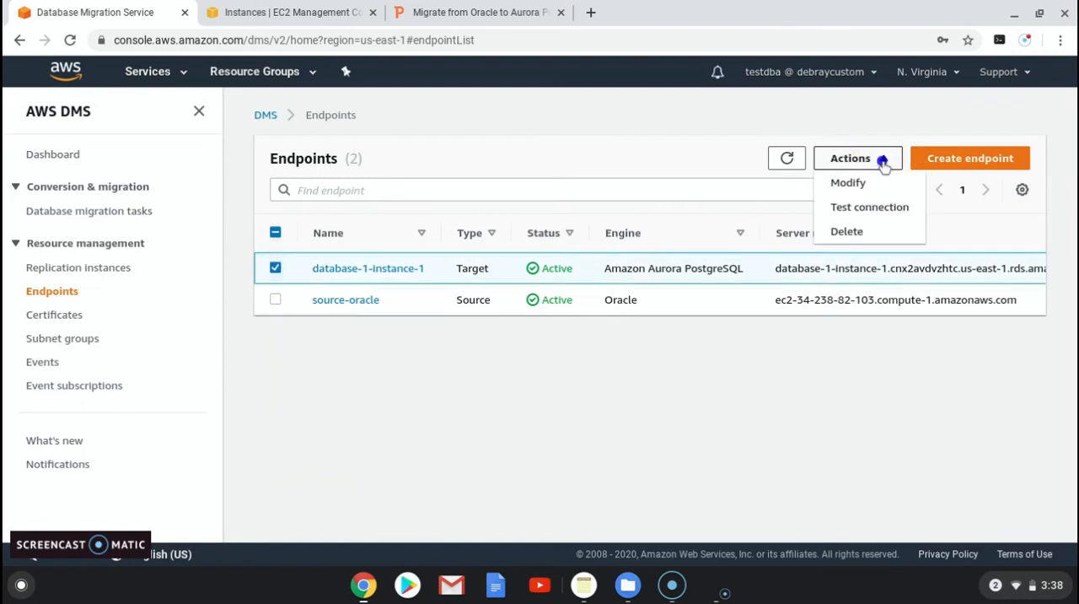
{"action": "left_click", "coordinate": [852, 211]}
{"action": "left_click", "coordinate": [317, 316]}
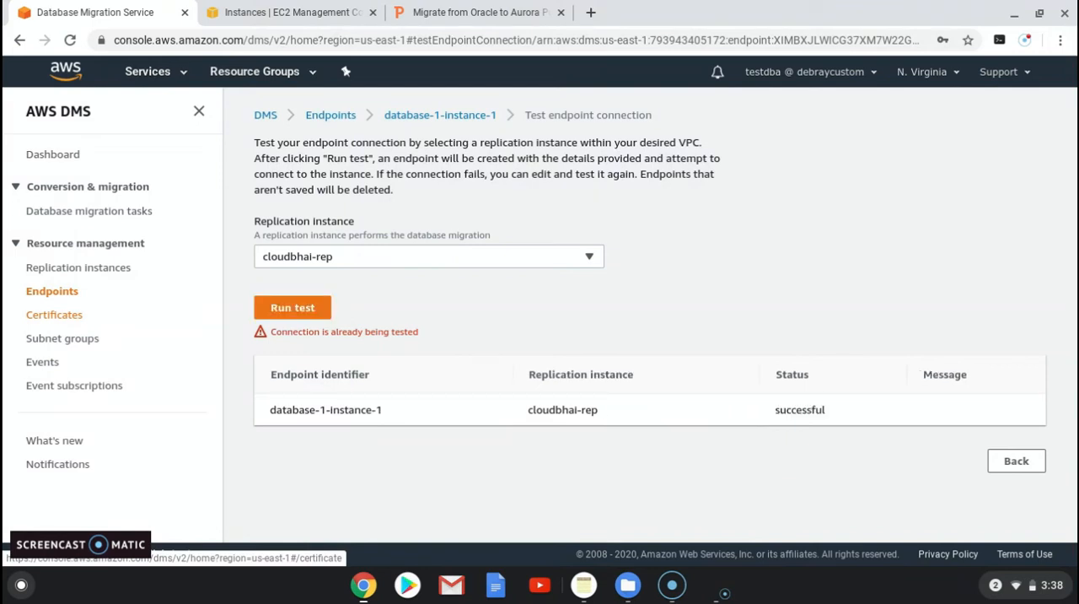
Step: Start a new database migration task and enter oracle_to_aurora as its task identifier
{"action": "left_click", "coordinate": [63, 211]}
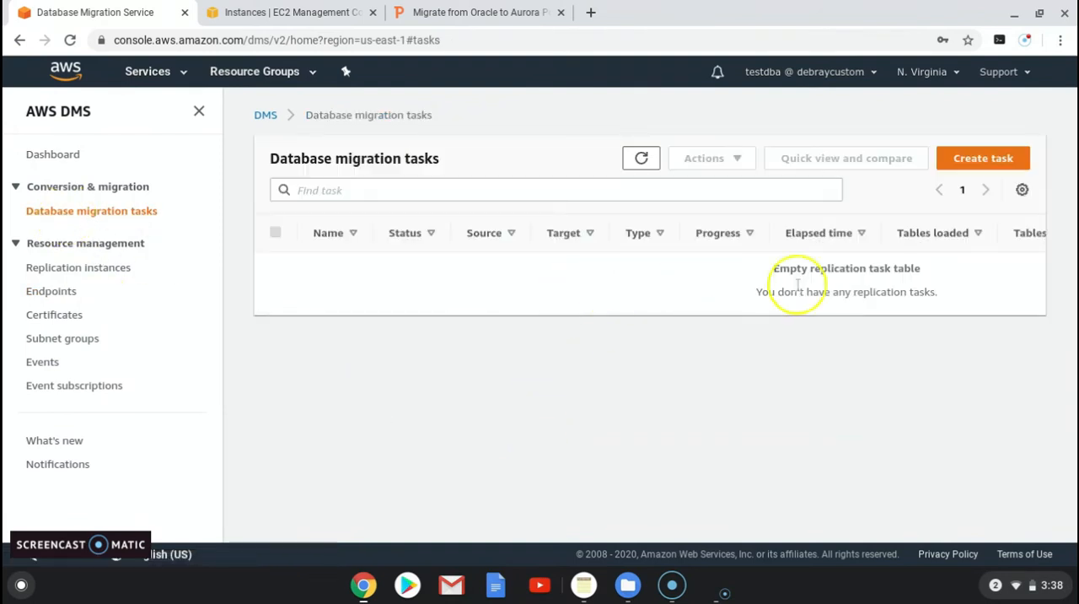
{"action": "left_click", "coordinate": [970, 160]}
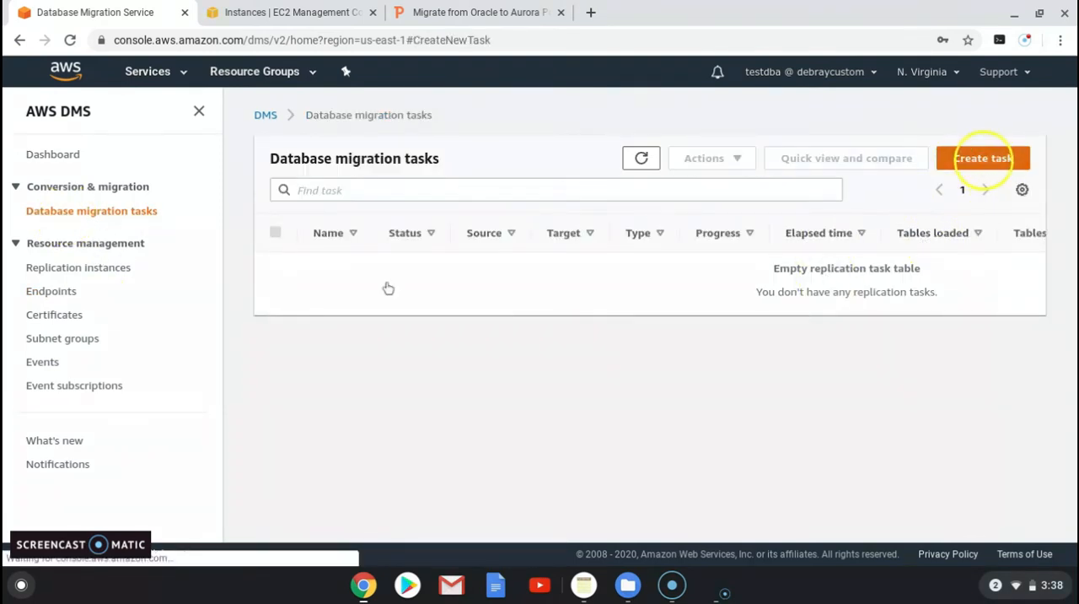
{"action": "left_click", "coordinate": [326, 274]}
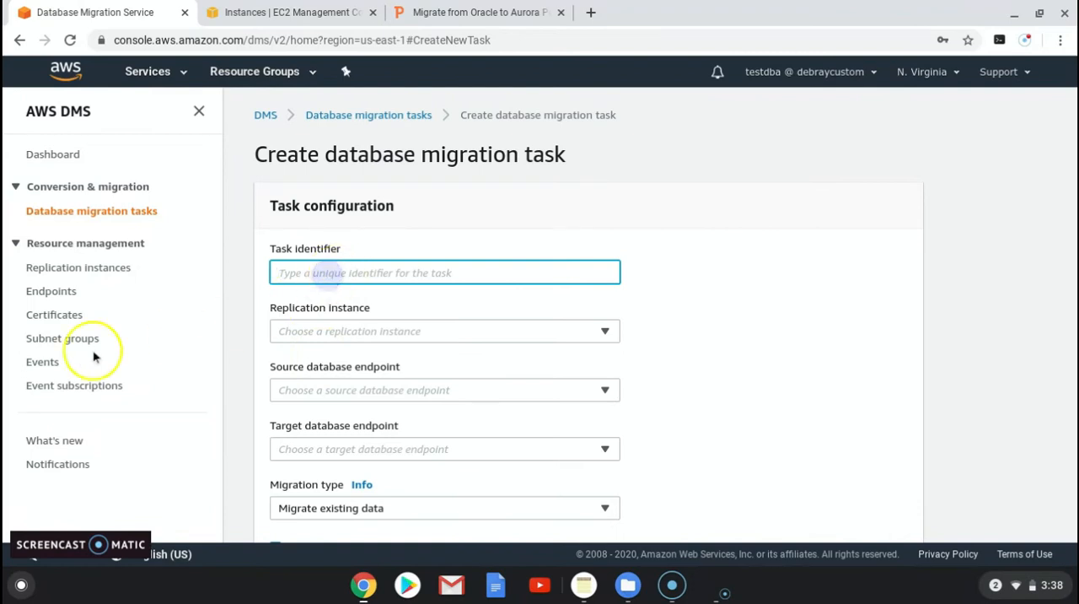
{"action": "type", "text": "oracle"}
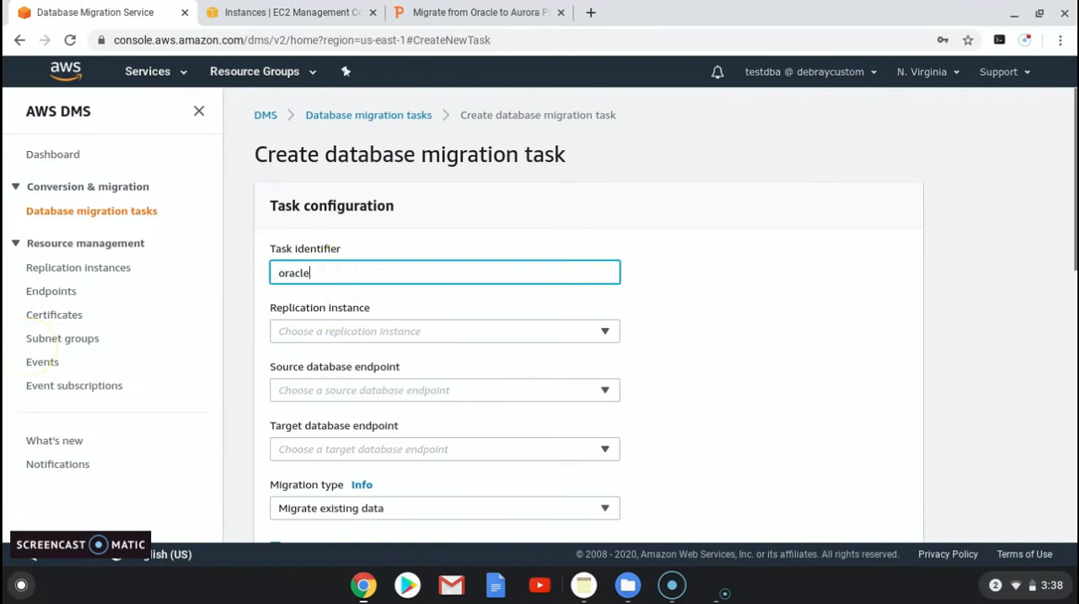
{"action": "type", "text": "_to-"}
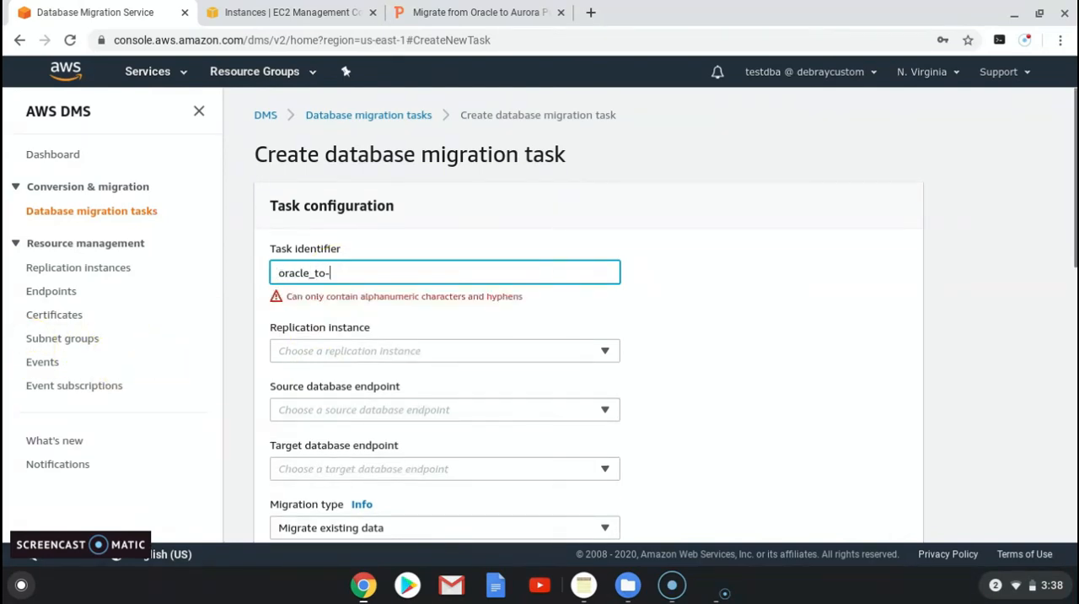
{"action": "key", "text": "BackSpace"}
{"action": "type", "text": "_aurora"}
{"action": "key", "text": "Tab"}
Step: Replace the underscores in the task identifier with hyphens so it reads oracle-to-aurora
{"action": "left_click", "coordinate": [315, 277]}
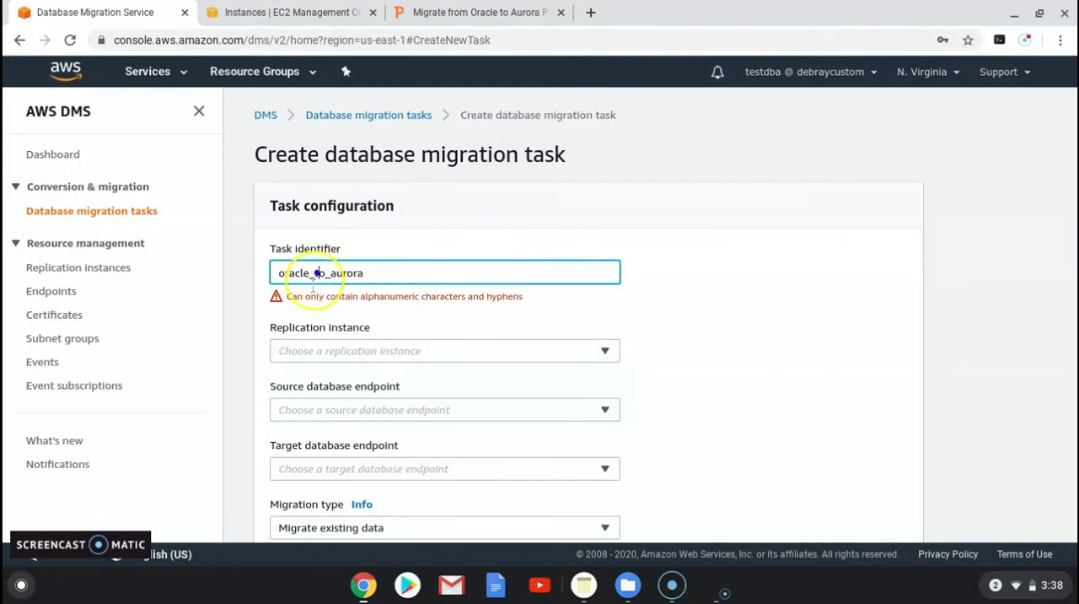
{"action": "left_click", "coordinate": [315, 273]}
{"action": "key", "text": "BackSpace"}
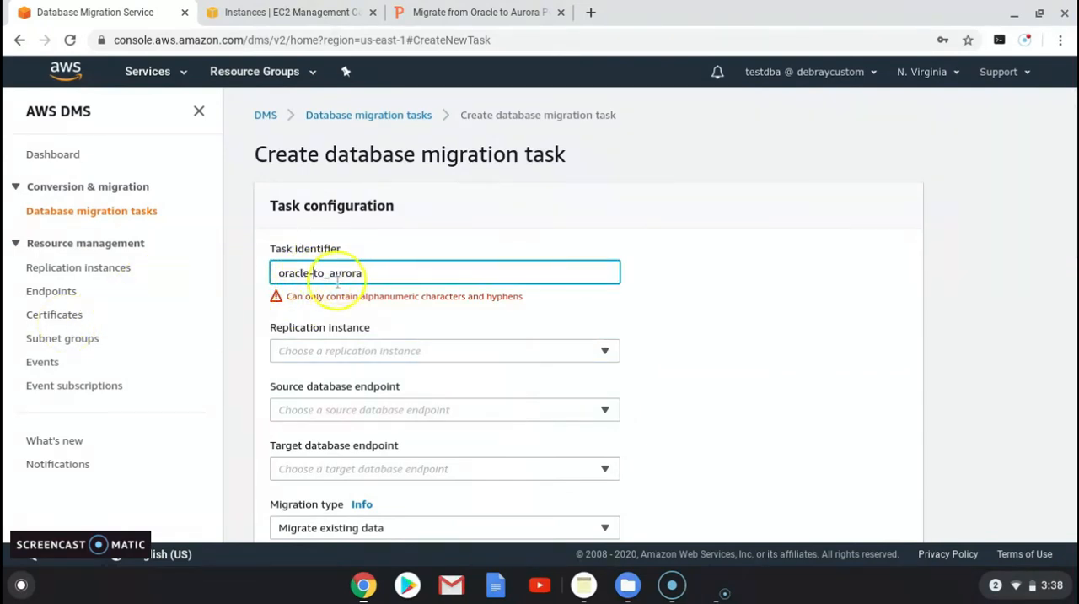
{"action": "left_click", "coordinate": [329, 273]}
{"action": "key", "text": "BackSpace"}
{"action": "key", "text": "BackSpace"}
{"action": "key", "text": "BackSpace"}
{"action": "type", "text": "-a"}
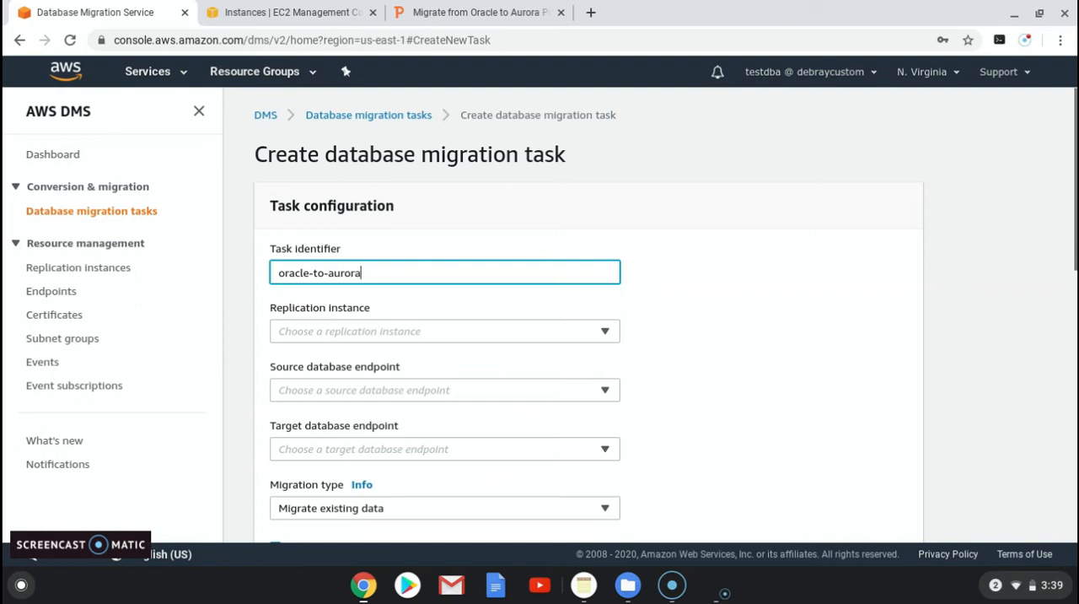
Step: Assign the cloudbhai-rep replication instance, the source-oracle source endpoint and the database-1-instance-1 target endpoint to the oracle-to-aurora task
{"action": "left_click", "coordinate": [295, 331]}
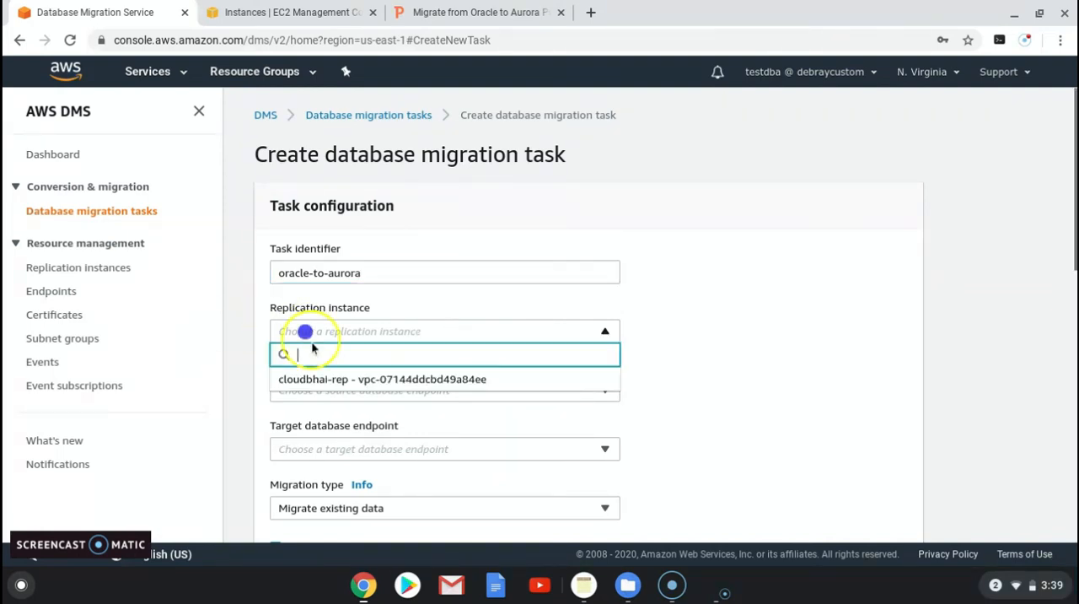
{"action": "left_click", "coordinate": [287, 379]}
{"action": "left_click", "coordinate": [304, 389]}
{"action": "left_click", "coordinate": [307, 438]}
{"action": "left_click", "coordinate": [307, 446]}
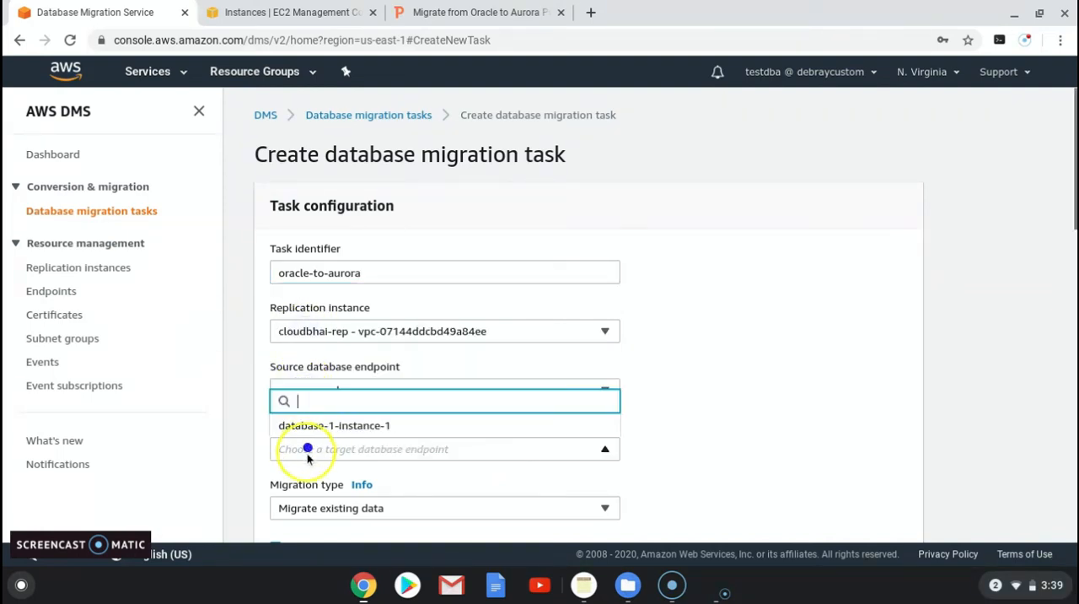
{"action": "left_click", "coordinate": [314, 427]}
Step: Set the new task to migrate existing data and replicate ongoing changes, keeping the default task settings
{"action": "scroll", "coordinate": [321, 355], "scroll_direction": "down", "scroll_amount": 3}
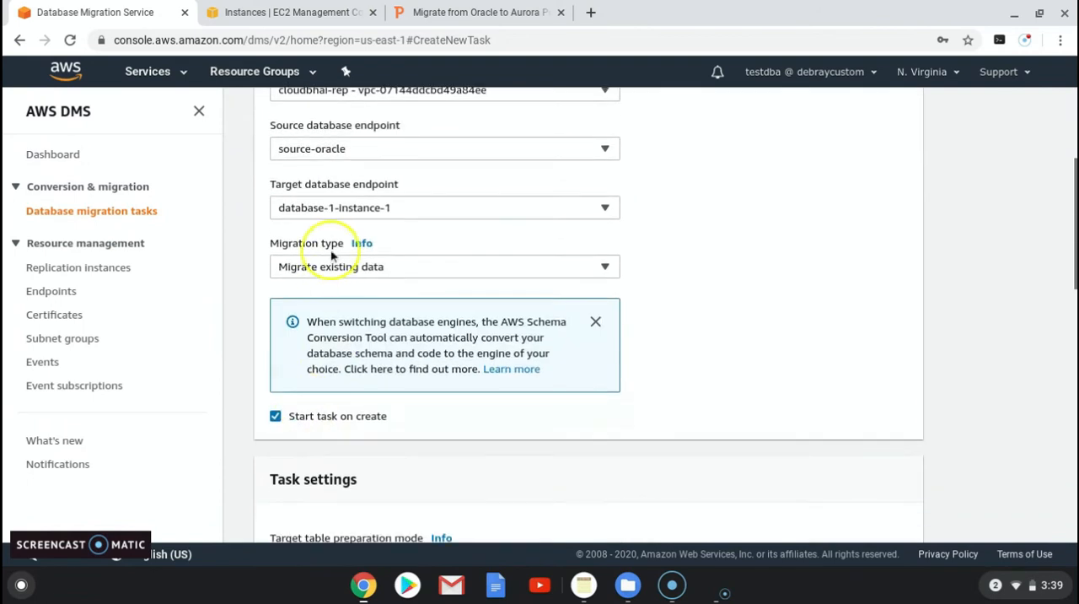
{"action": "left_click", "coordinate": [328, 268]}
{"action": "left_click", "coordinate": [294, 313]}
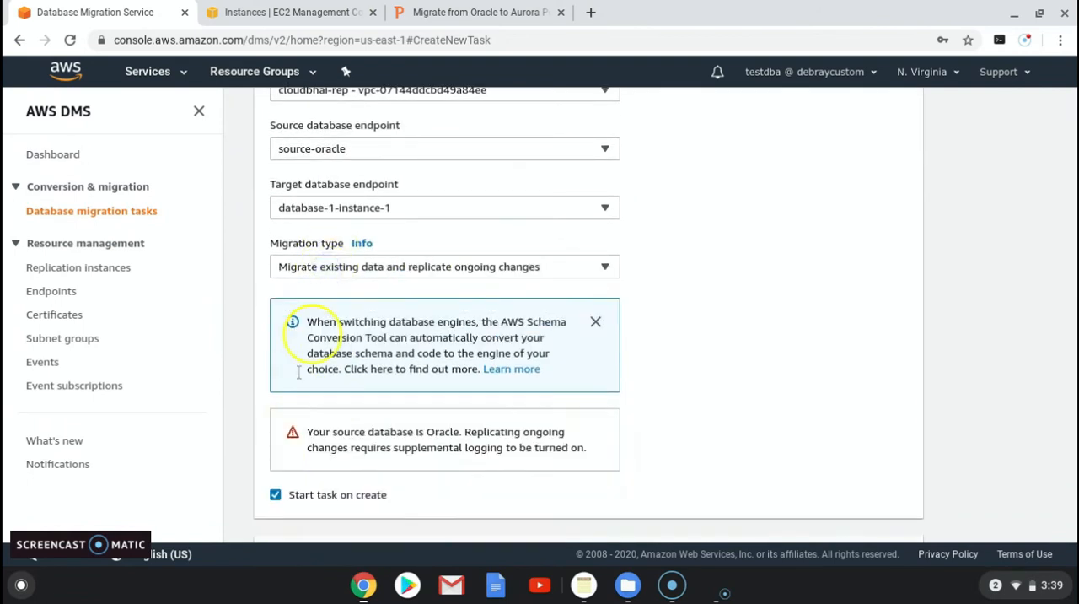
{"action": "scroll", "coordinate": [289, 442], "scroll_direction": "down", "scroll_amount": 2}
{"action": "scroll", "coordinate": [289, 443], "scroll_direction": "down", "scroll_amount": 8}
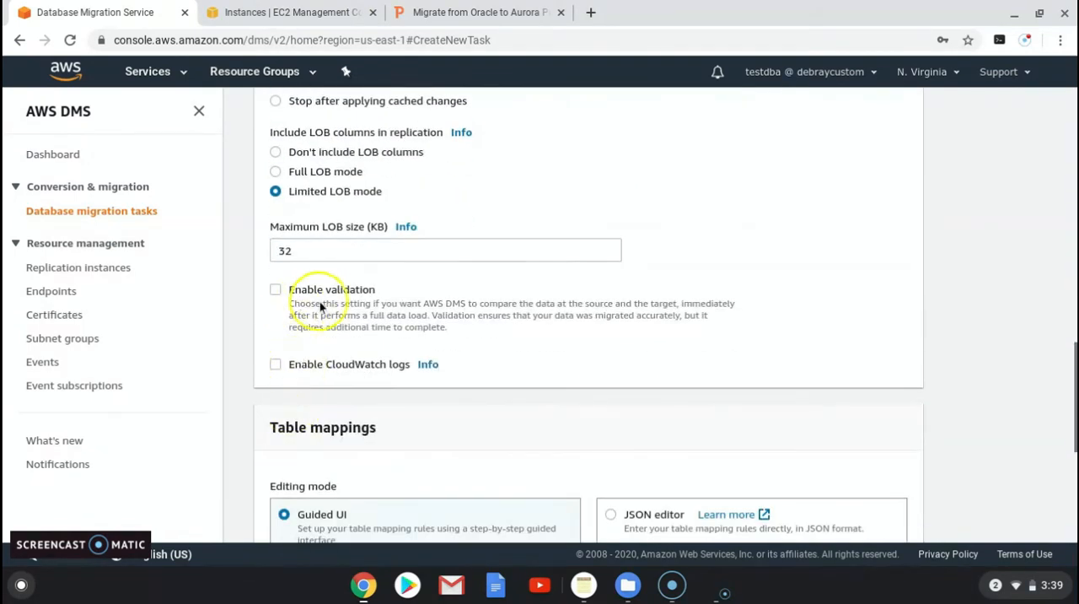
{"action": "scroll", "coordinate": [386, 414], "scroll_direction": "down", "scroll_amount": 4}
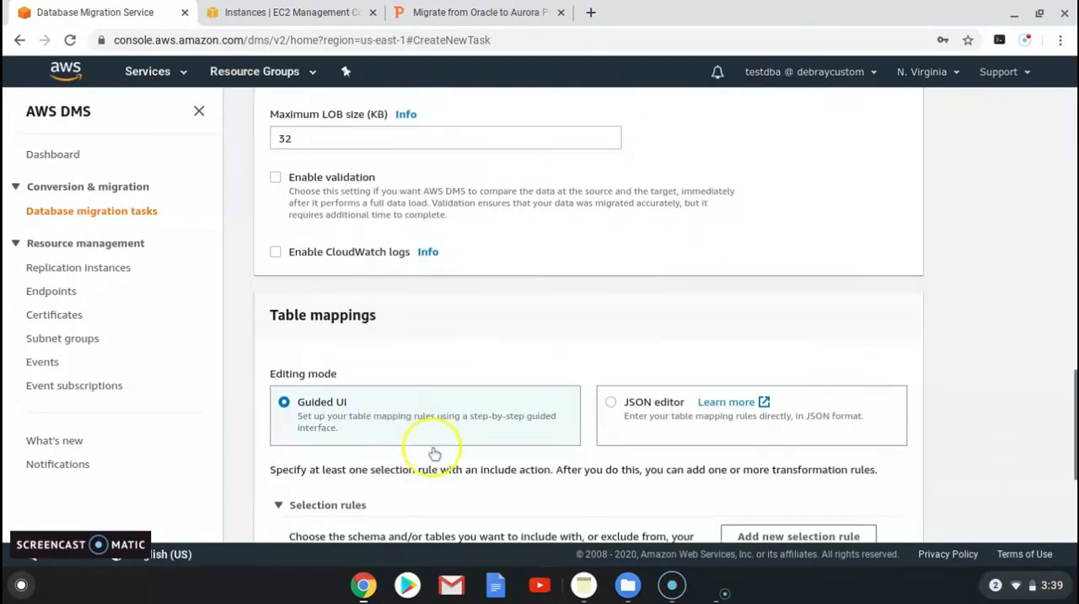
Step: Add a selection rule that includes all tables of the HR schema in the oracle-to-aurora task
{"action": "left_click", "coordinate": [759, 324]}
{"action": "left_click", "coordinate": [430, 448]}
{"action": "left_click", "coordinate": [382, 466]}
{"action": "scroll", "coordinate": [386, 466], "scroll_direction": "down", "scroll_amount": 3}
{"action": "left_click_drag", "start_coordinate": [400, 397], "coordinate": [306, 398]}
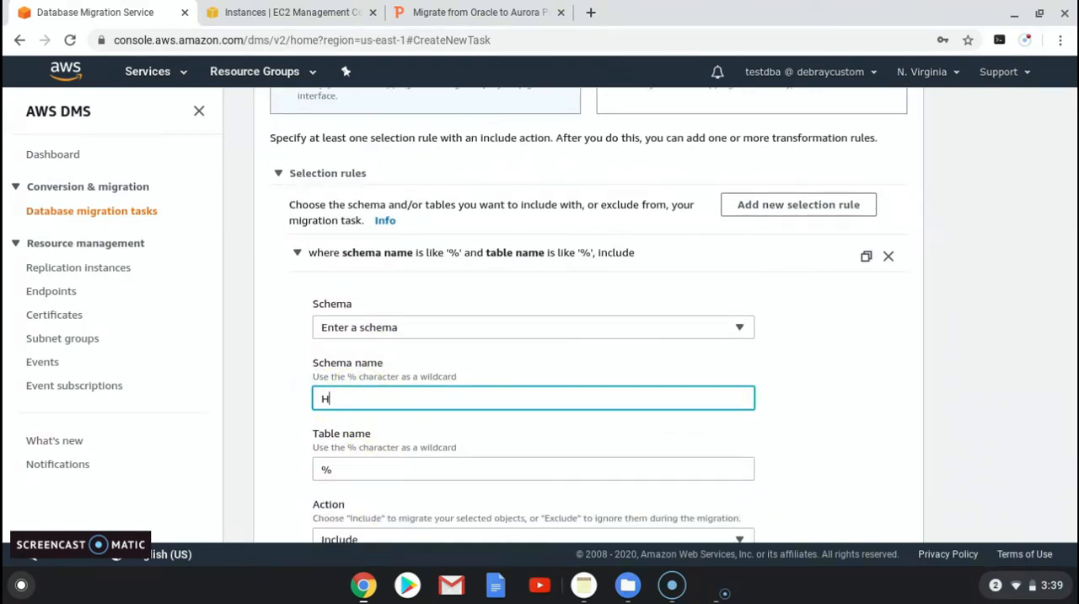
{"action": "scroll", "coordinate": [485, 489], "scroll_direction": "down", "scroll_amount": 3}
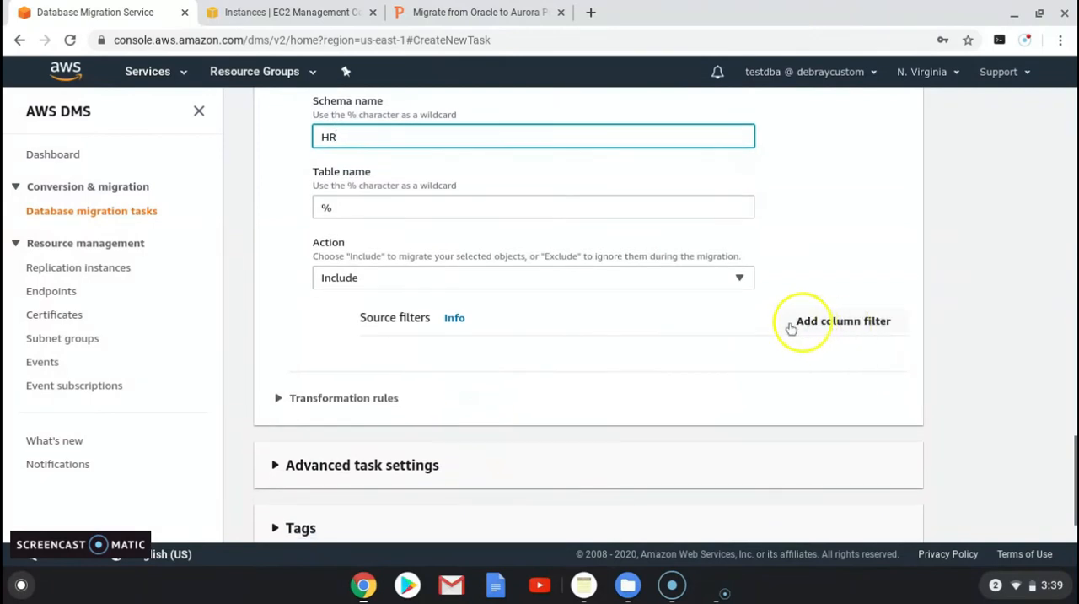
Step: Add a transformation rule to the table mappings and set its target to Schema
{"action": "left_click", "coordinate": [318, 400]}
{"action": "scroll", "coordinate": [612, 373], "scroll_direction": "down", "scroll_amount": 1}
{"action": "left_click", "coordinate": [751, 349]}
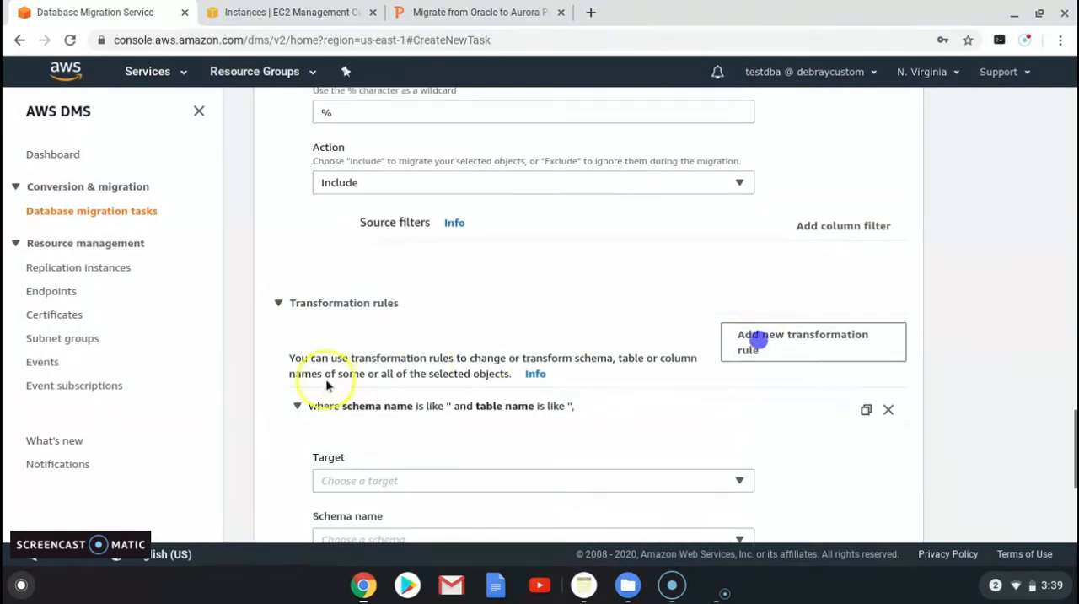
{"action": "scroll", "coordinate": [363, 401], "scroll_direction": "down", "scroll_amount": 1}
{"action": "left_click", "coordinate": [392, 413]}
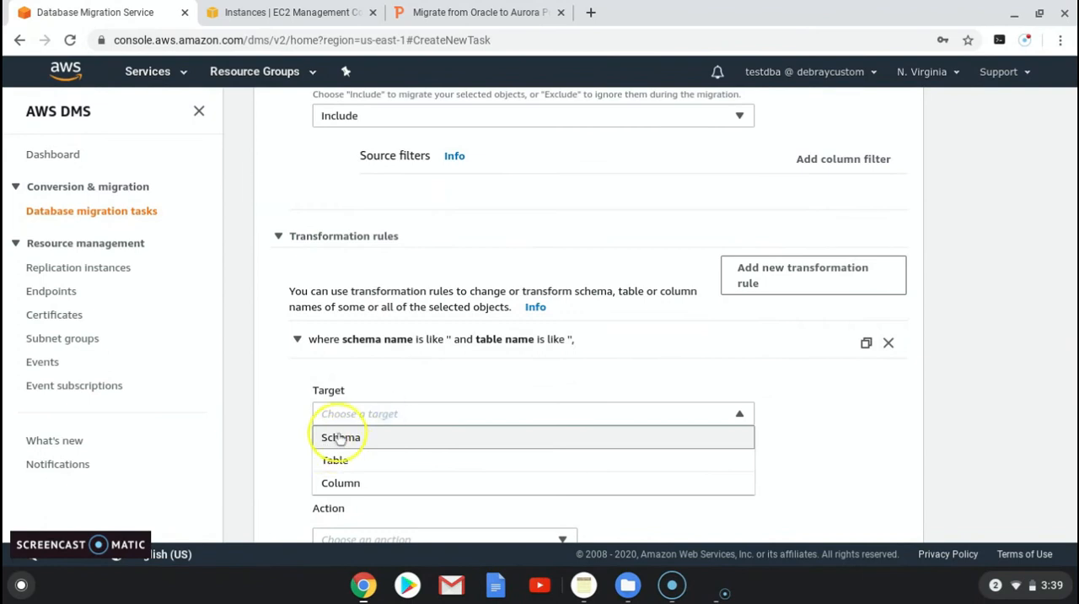
{"action": "left_click", "coordinate": [339, 436]}
Step: Enter HR_POS as the transformation rule's schema name, using the Enter a schema option
{"action": "scroll", "coordinate": [343, 439], "scroll_direction": "down", "scroll_amount": 1}
{"action": "scroll", "coordinate": [343, 438], "scroll_direction": "down", "scroll_amount": 1}
{"action": "left_click", "coordinate": [373, 384]}
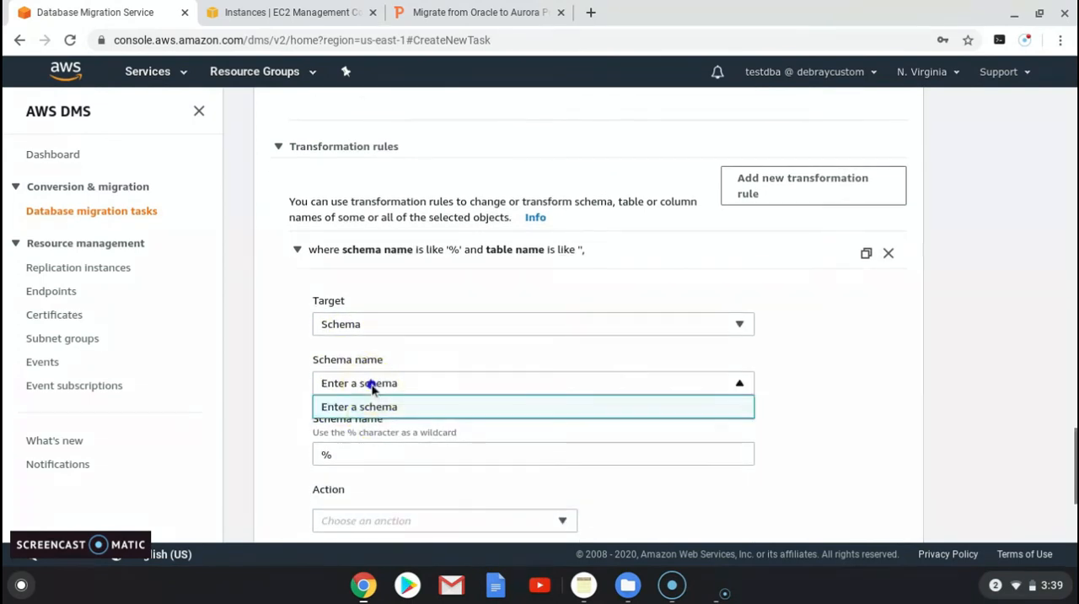
{"action": "left_click", "coordinate": [382, 384]}
{"action": "double_click", "coordinate": [341, 453]}
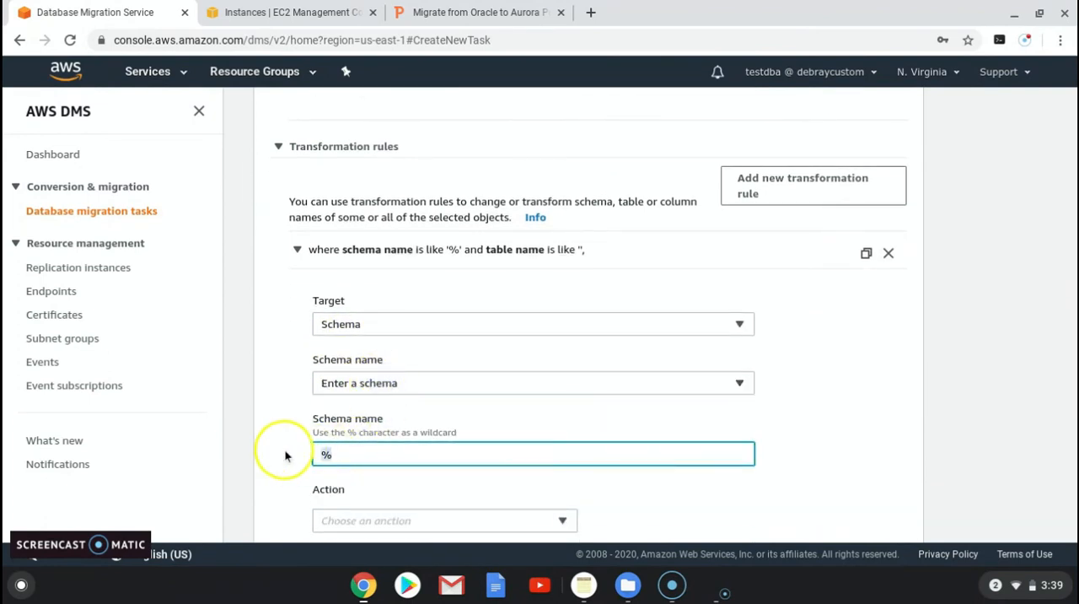
{"action": "type", "text": "R"}
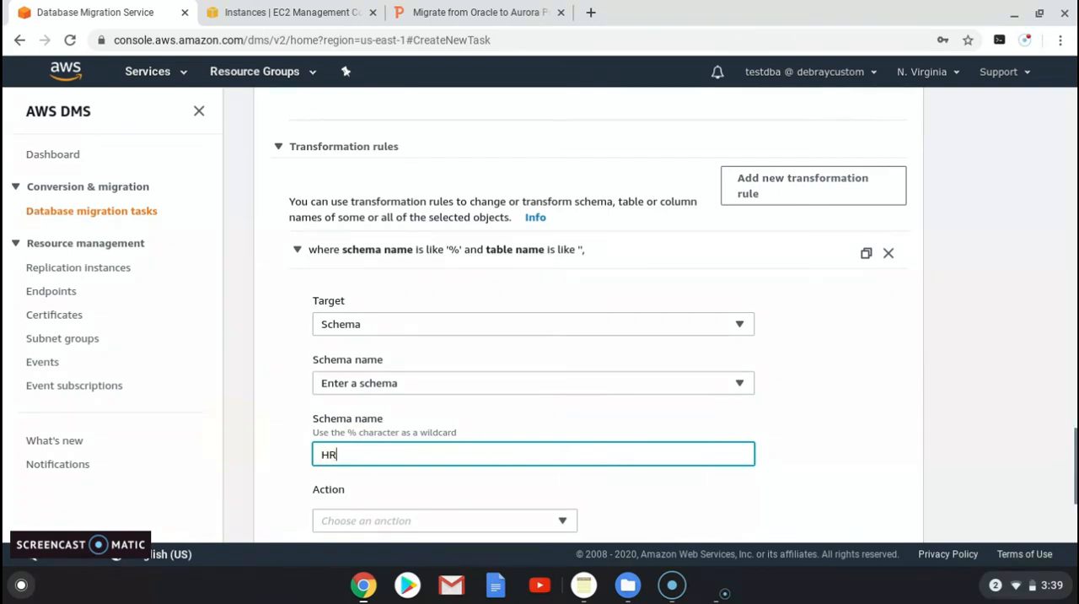
{"action": "type", "text": "_POS"}
Step: Set the transformation rule's action to Rename to
{"action": "scroll", "coordinate": [354, 418], "scroll_direction": "down", "scroll_amount": 3}
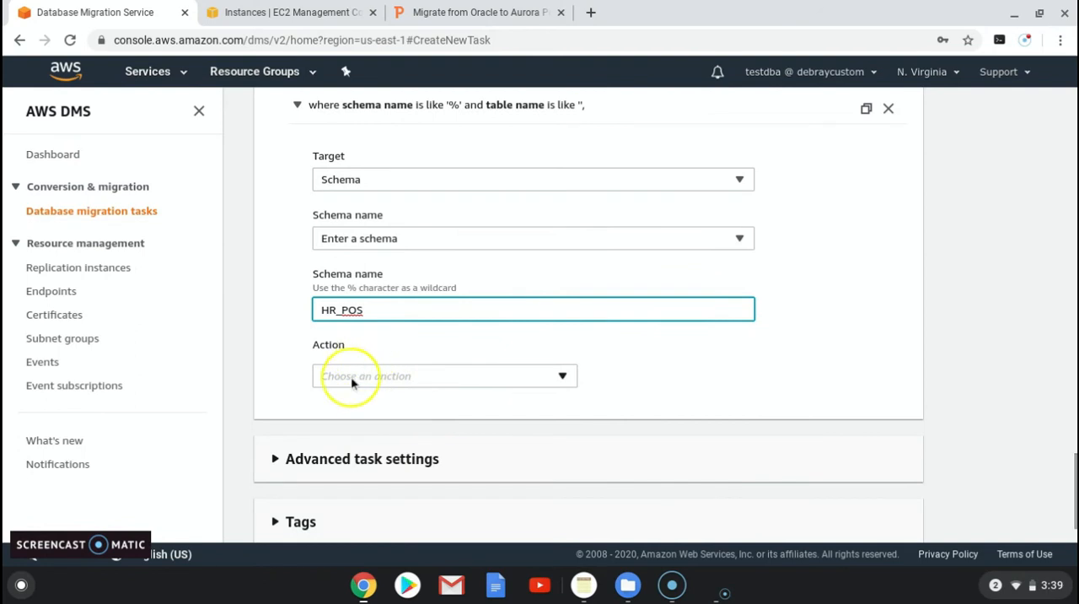
{"action": "left_click", "coordinate": [351, 376]}
{"action": "left_click", "coordinate": [345, 151]}
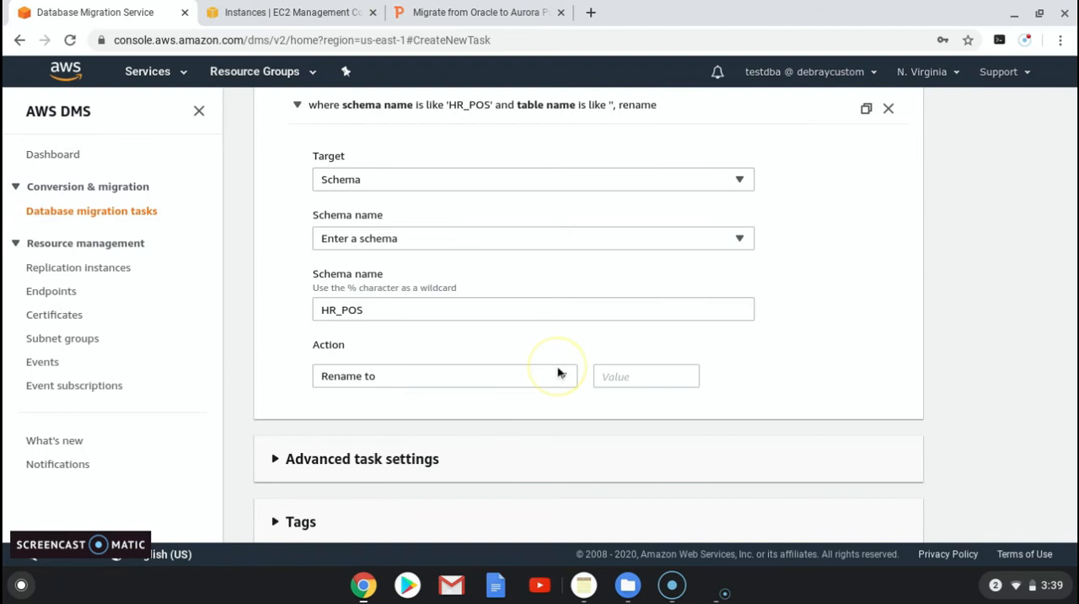
Step: Correct the transformation rule's schema name to HR and enter HR_POS as the new name for the renamed schema
{"action": "left_click", "coordinate": [367, 310]}
{"action": "key", "text": "BackSpace"}
{"action": "key", "text": "BackSpace"}
{"action": "key", "text": "BackSpace"}
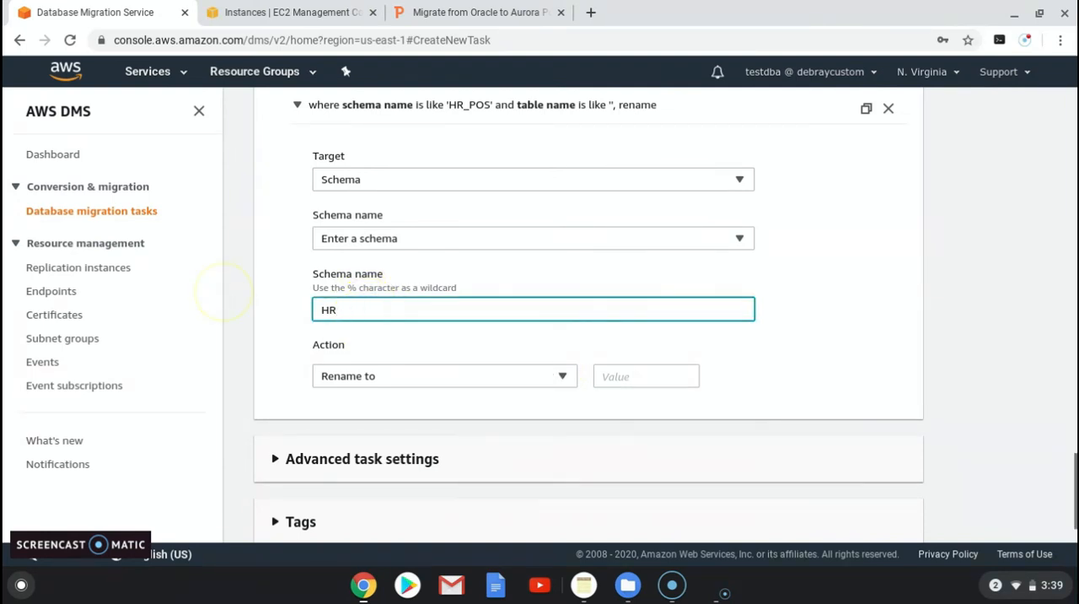
{"action": "left_click", "coordinate": [620, 376]}
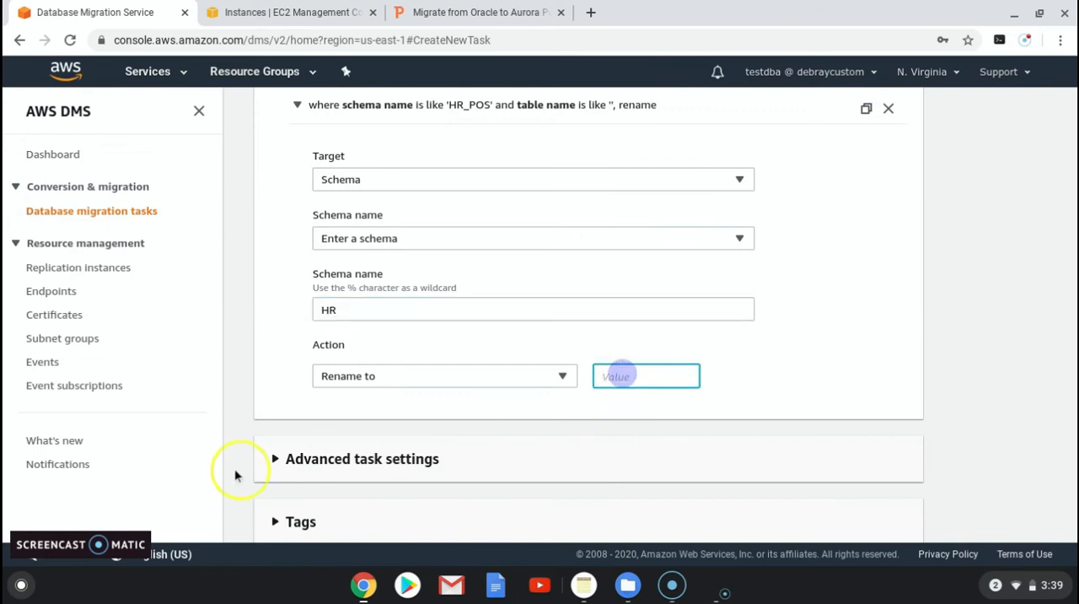
{"action": "type", "text": "HR_POS"}
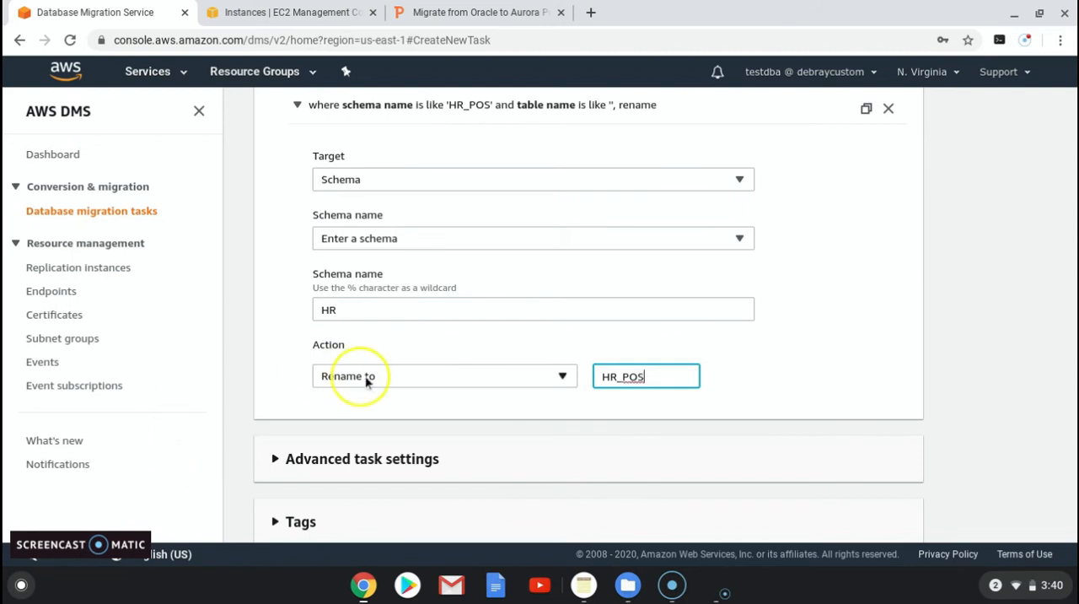
Step: Review the advanced task settings, keep their defaults, and create the oracle-to-aurora migration task
{"action": "scroll", "coordinate": [363, 430], "scroll_direction": "down", "scroll_amount": 1}
{"action": "left_click", "coordinate": [275, 423]}
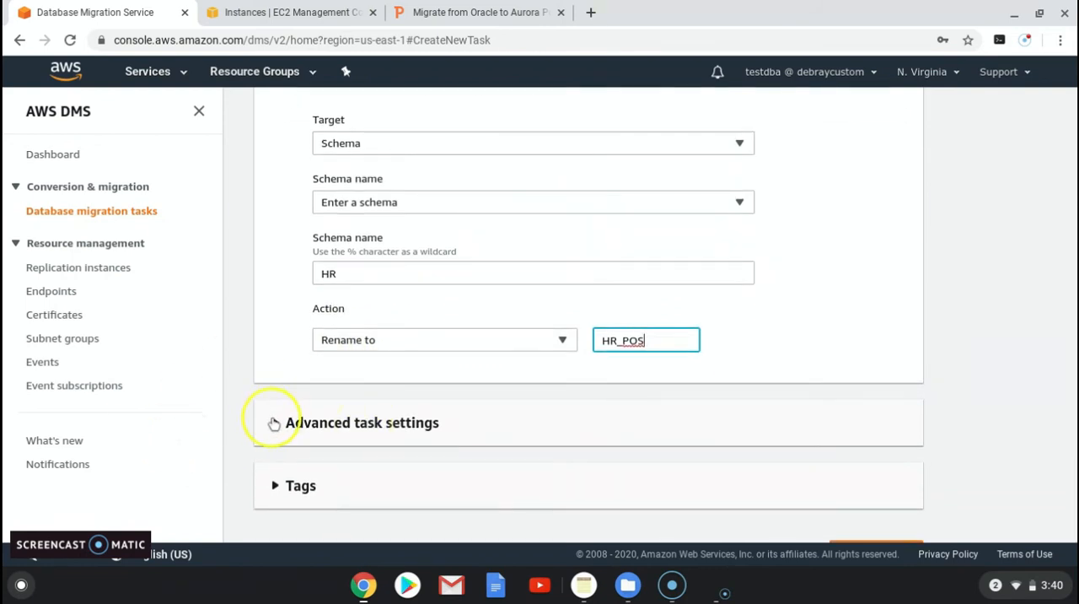
{"action": "scroll", "coordinate": [295, 422], "scroll_direction": "down", "scroll_amount": 2}
{"action": "scroll", "coordinate": [314, 419], "scroll_direction": "down", "scroll_amount": 1}
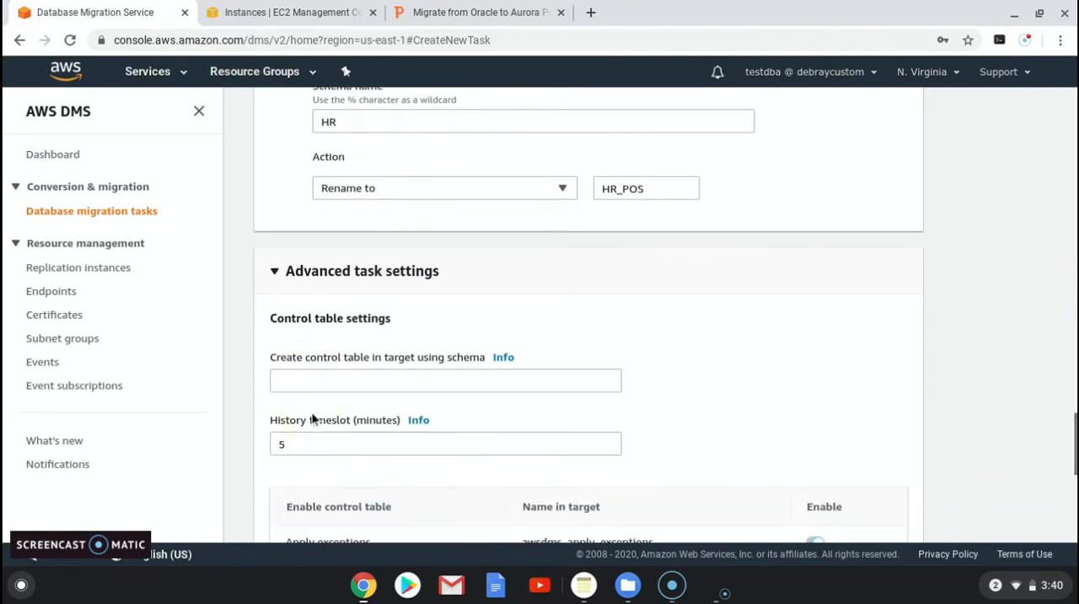
{"action": "scroll", "coordinate": [312, 430], "scroll_direction": "down", "scroll_amount": 1}
{"action": "scroll", "coordinate": [318, 422], "scroll_direction": "down", "scroll_amount": 5}
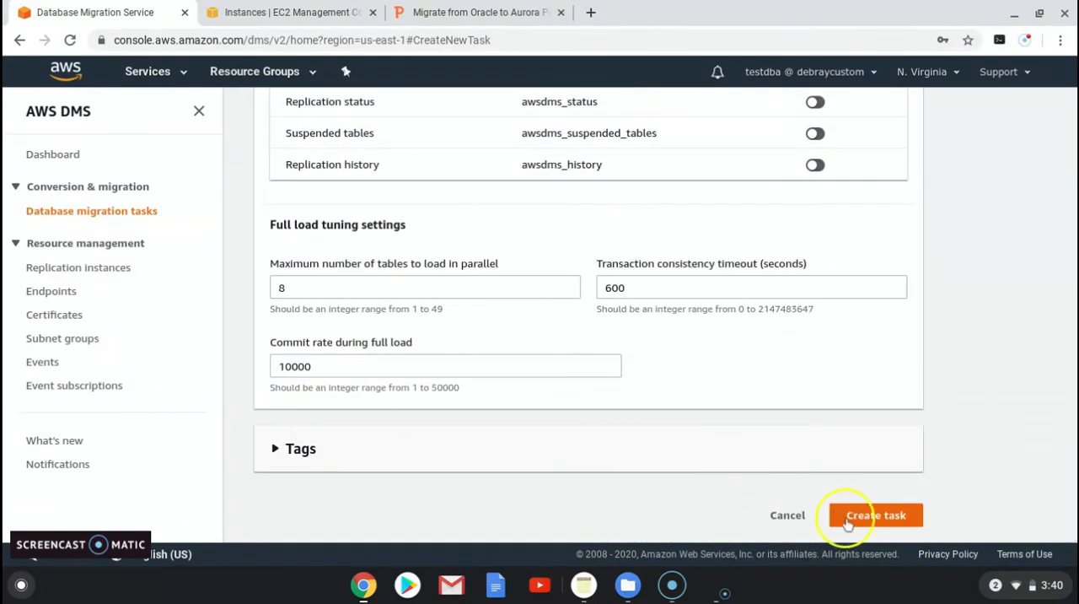
{"action": "left_click", "coordinate": [880, 523]}
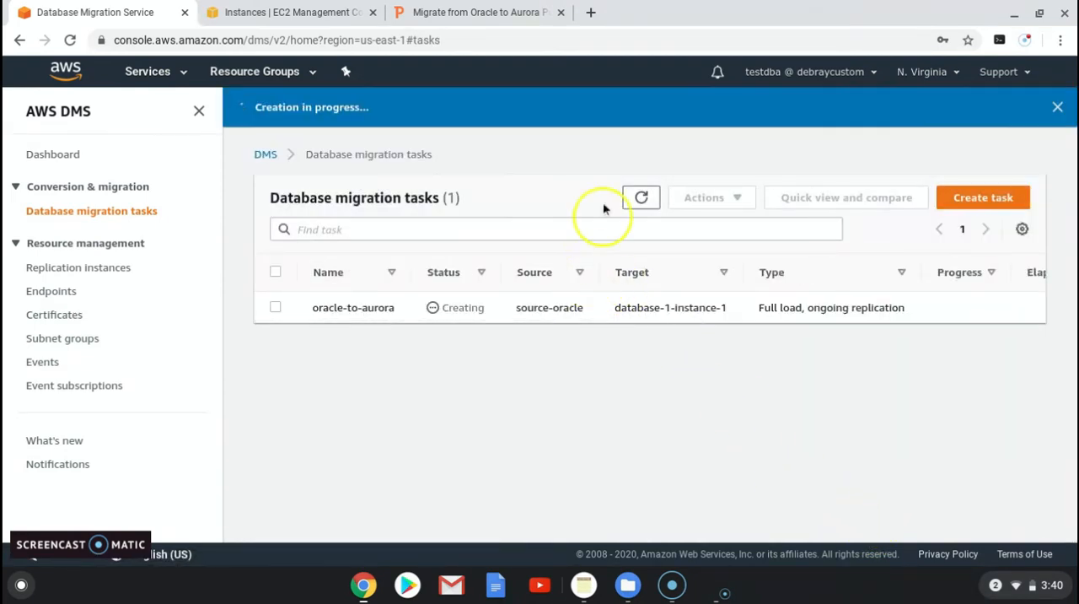
Step: Refresh the list of database migration tasks and check the status and type of the oracle-to-aurora task
{"action": "left_click", "coordinate": [637, 196]}
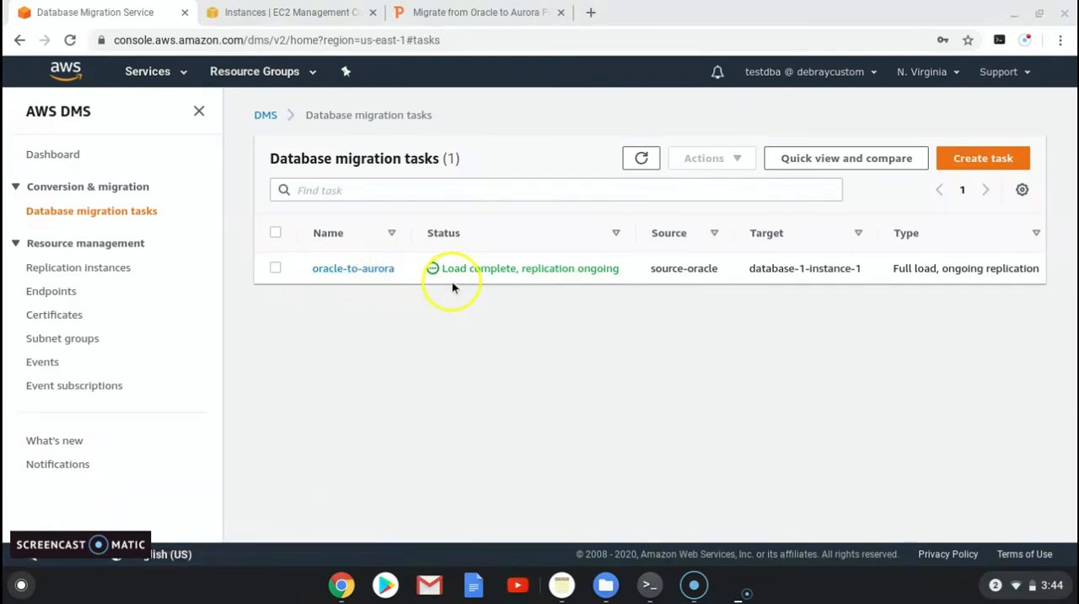
{"action": "left_click_drag", "start_coordinate": [497, 285], "coordinate": [856, 294]}
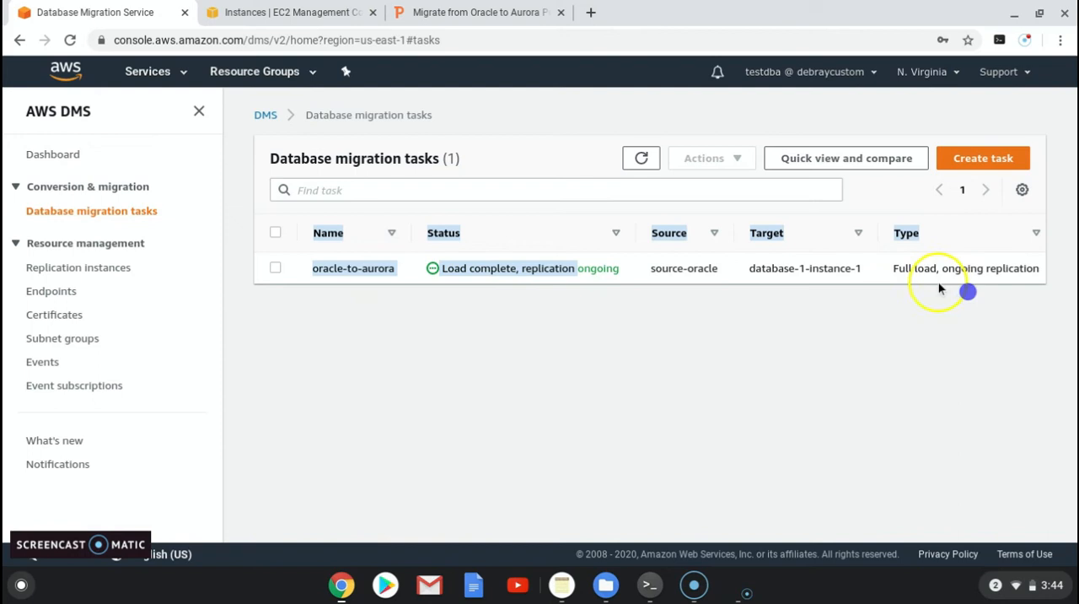
{"action": "left_click", "coordinate": [961, 289]}
{"action": "left_click_drag", "start_coordinate": [565, 291], "coordinate": [1006, 270]}
{"action": "left_click", "coordinate": [1005, 269]}
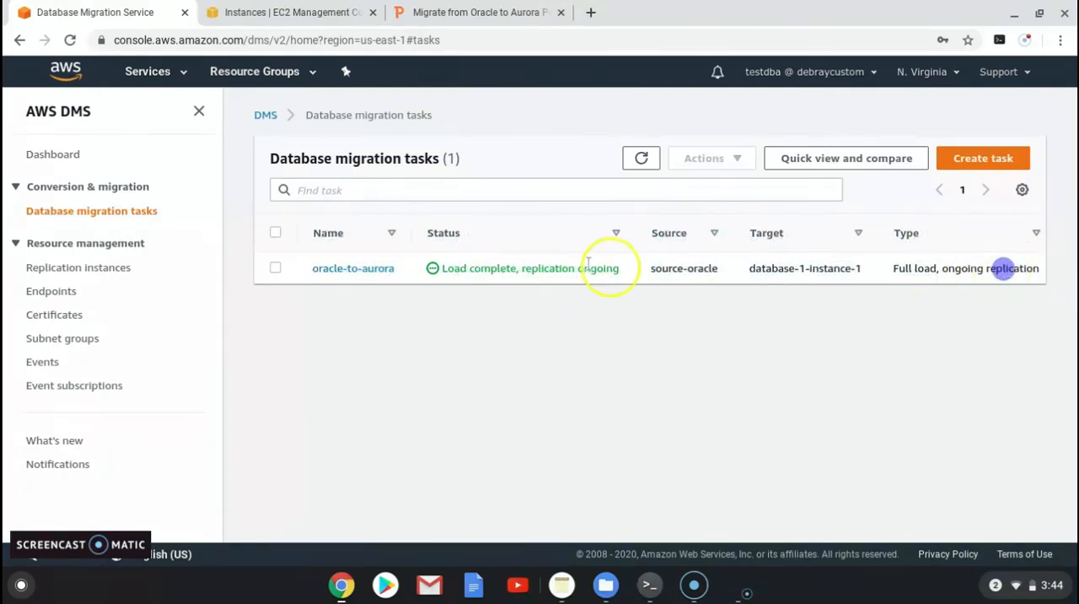
{"action": "left_click", "coordinate": [276, 269]}
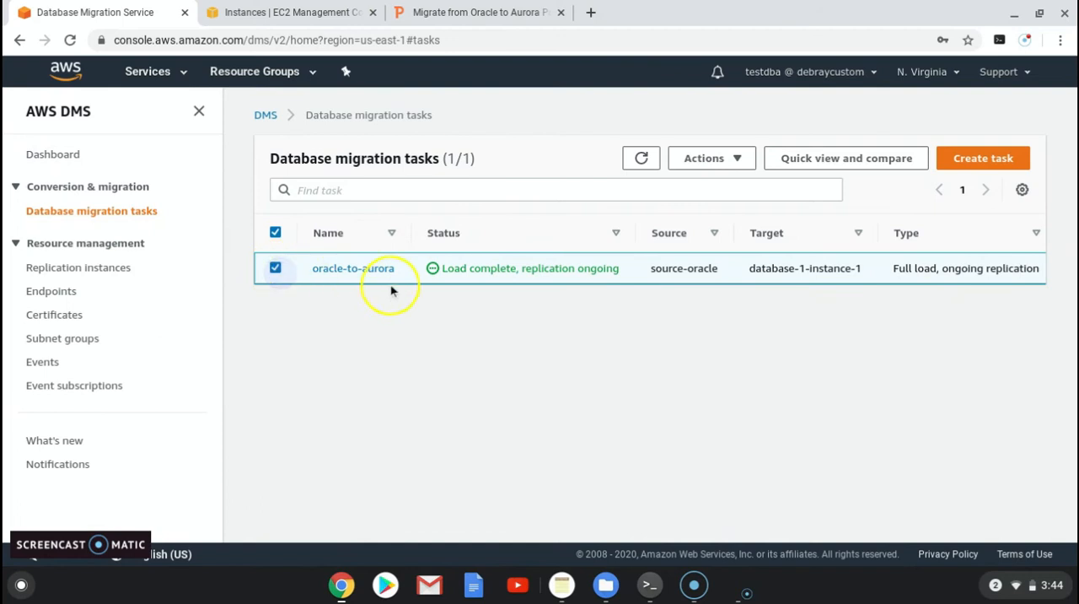
{"action": "left_click_drag", "start_coordinate": [392, 287], "coordinate": [417, 286]}
Step: Open the oracle-to-aurora task and examine its table statistics for load state and full load rows
{"action": "left_click", "coordinate": [371, 268]}
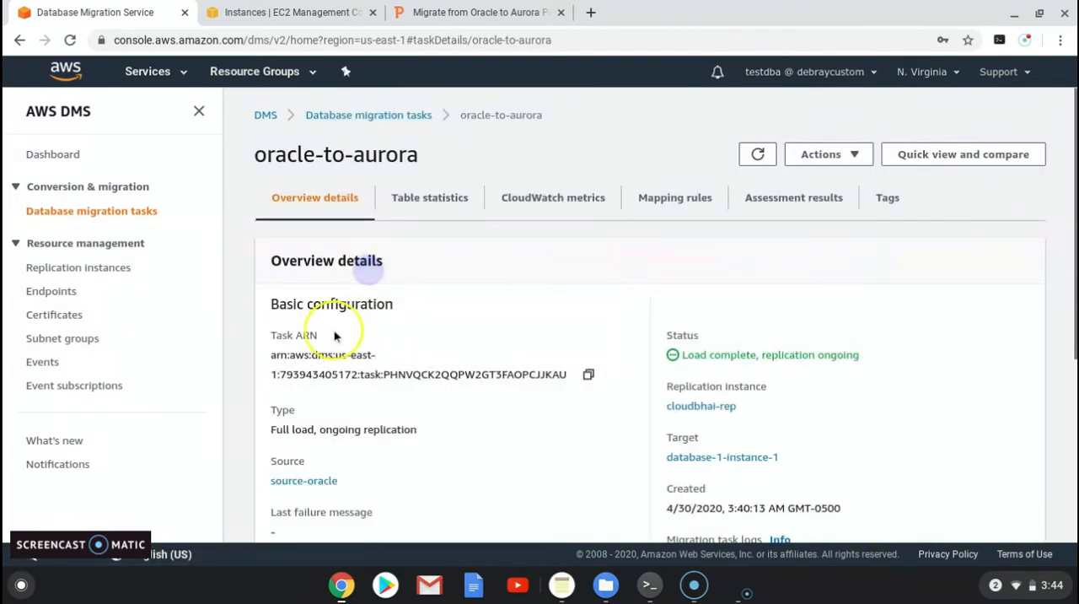
{"action": "scroll", "coordinate": [447, 261], "scroll_direction": "down", "scroll_amount": 1}
{"action": "left_click", "coordinate": [440, 174]}
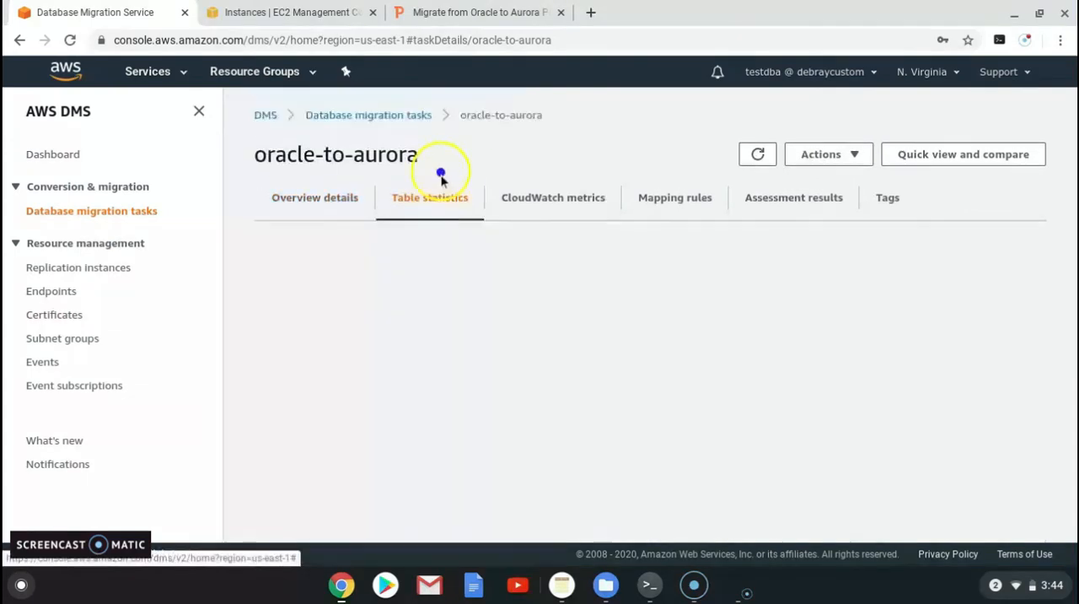
{"action": "scroll", "coordinate": [400, 343], "scroll_direction": "down", "scroll_amount": 2}
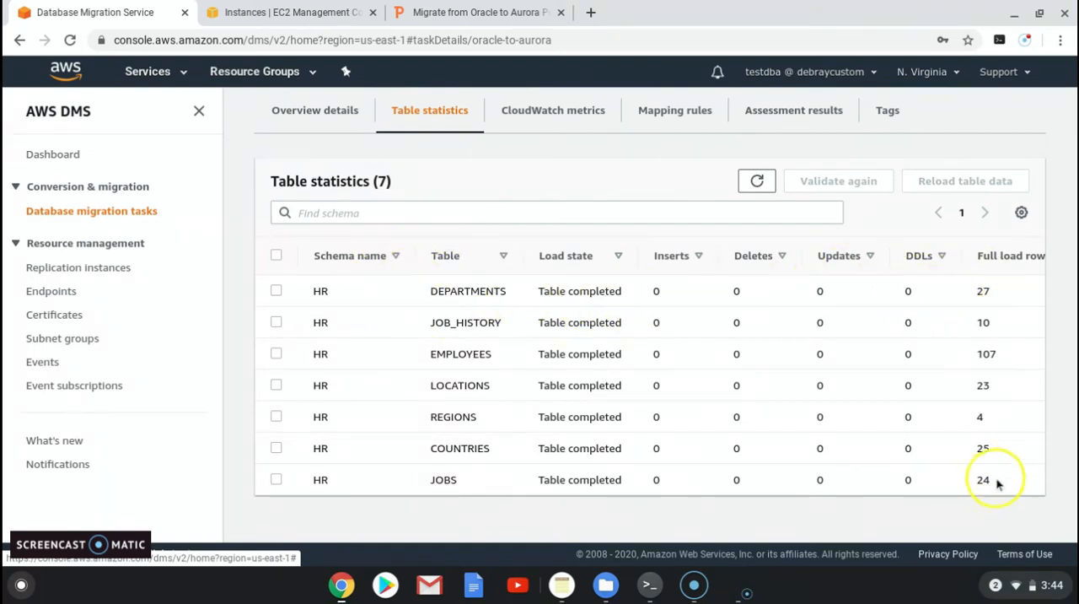
{"action": "scroll", "coordinate": [538, 400], "scroll_direction": "up", "scroll_amount": 1}
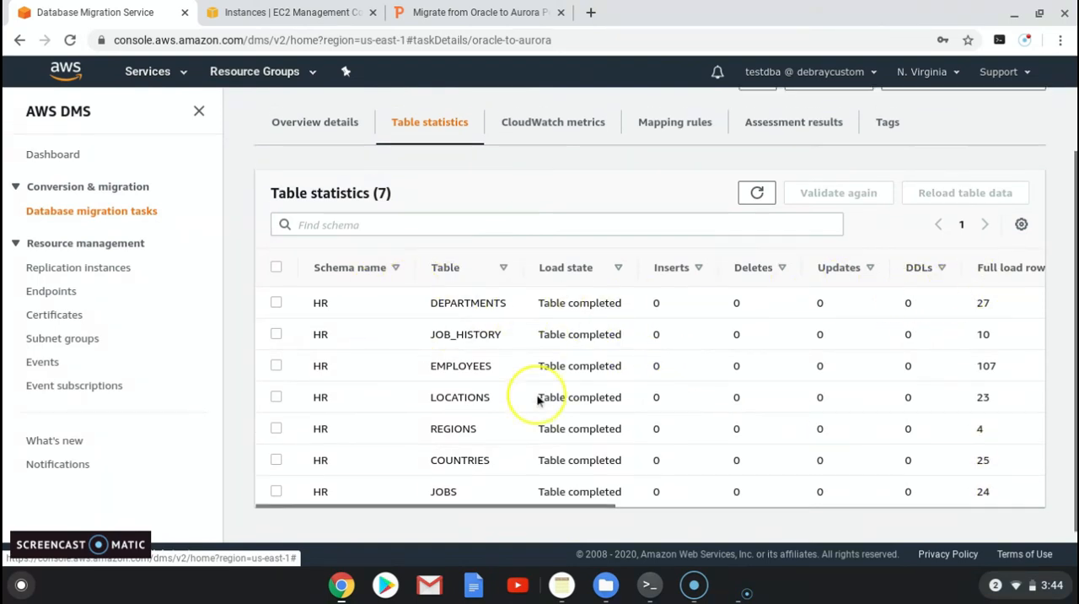
{"action": "scroll", "coordinate": [538, 400], "scroll_direction": "up", "scroll_amount": 2}
Step: Review the task's overview details and the DMS events, and return to the list of database migration tasks
{"action": "left_click", "coordinate": [305, 142]}
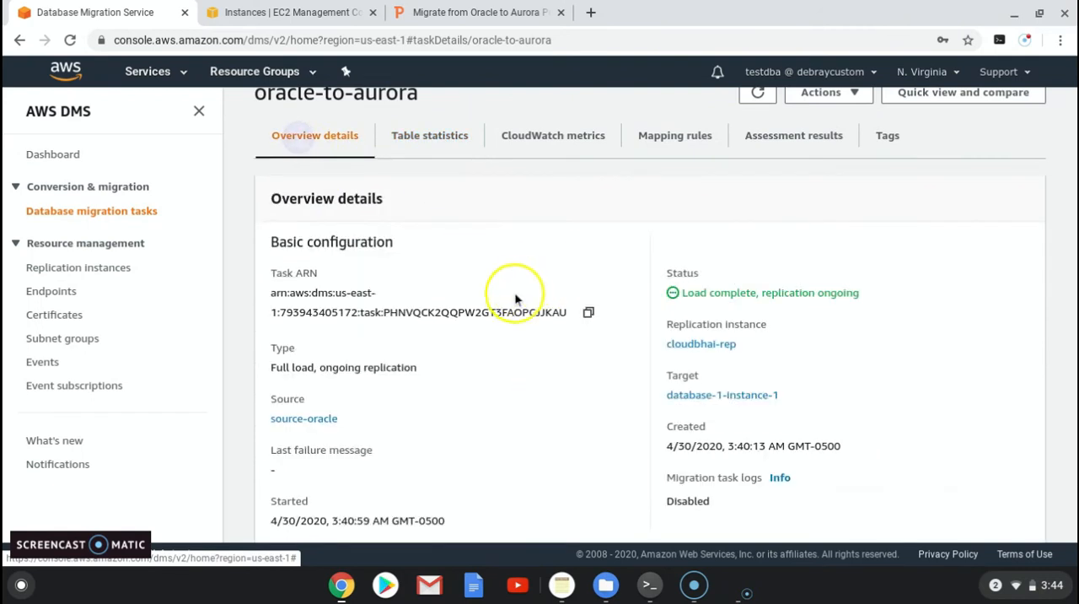
{"action": "scroll", "coordinate": [533, 364], "scroll_direction": "down", "scroll_amount": 1}
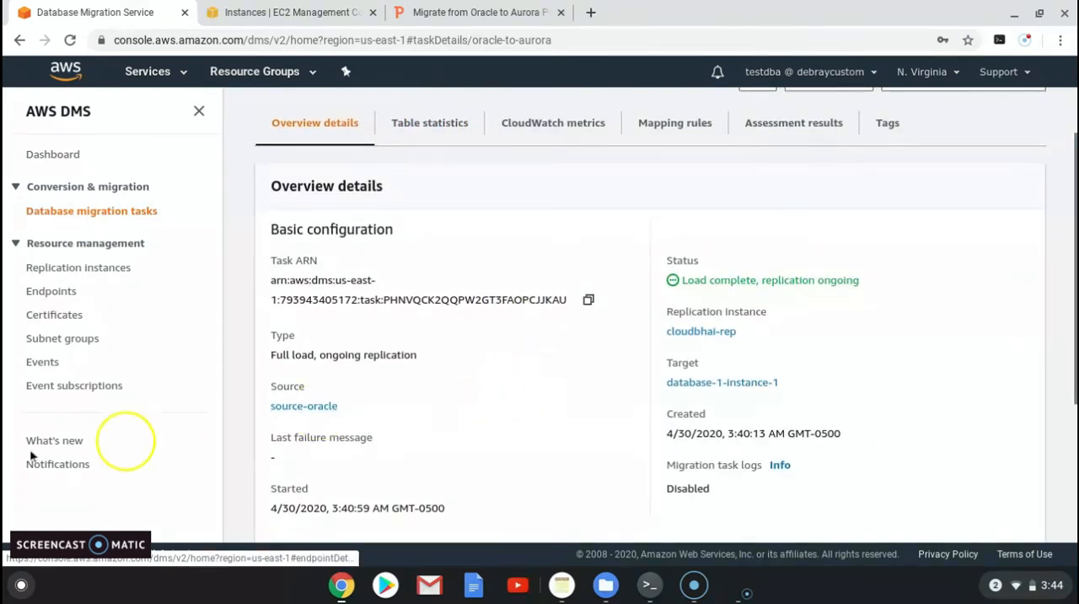
{"action": "left_click", "coordinate": [33, 362]}
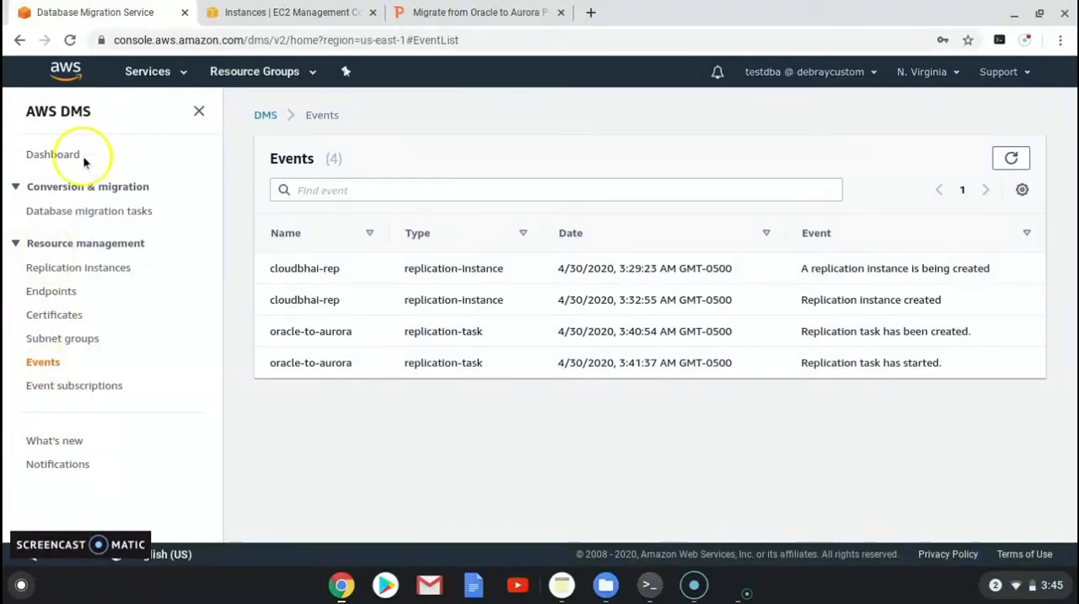
{"action": "left_click", "coordinate": [74, 215]}
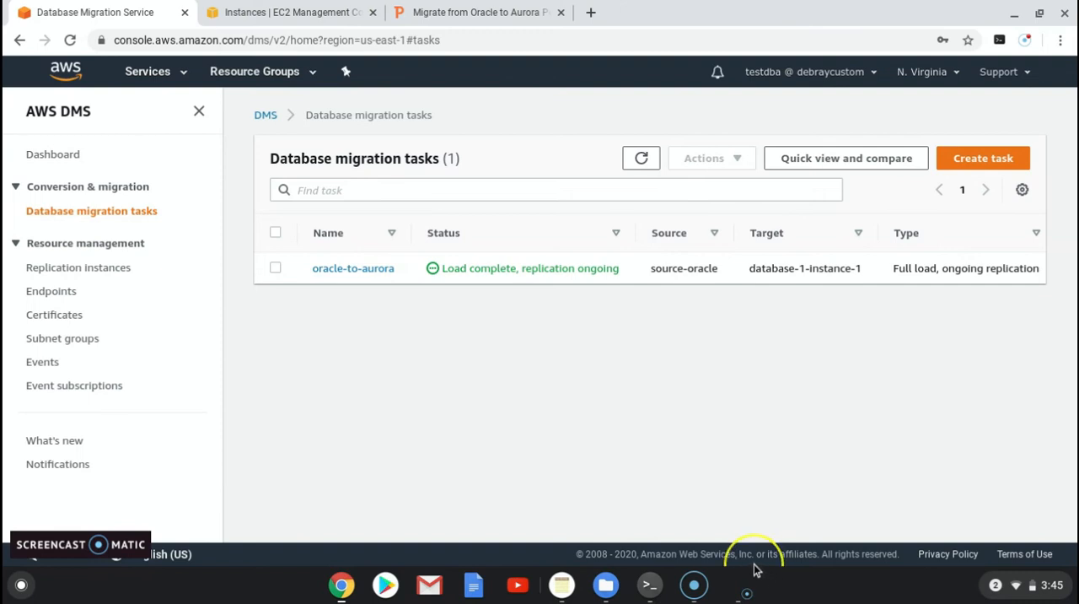
Step: Switch to the terminal and try to insert the row 'admin','aurora','100','1000' into the Oracle jobs table
{"action": "left_click", "coordinate": [649, 584]}
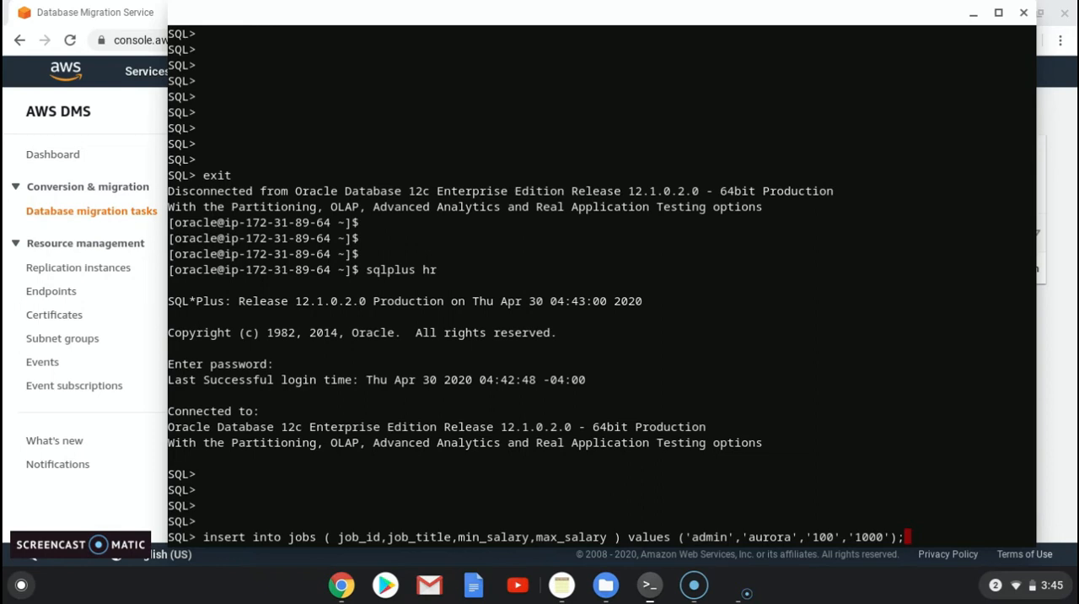
{"action": "key", "text": "Return"}
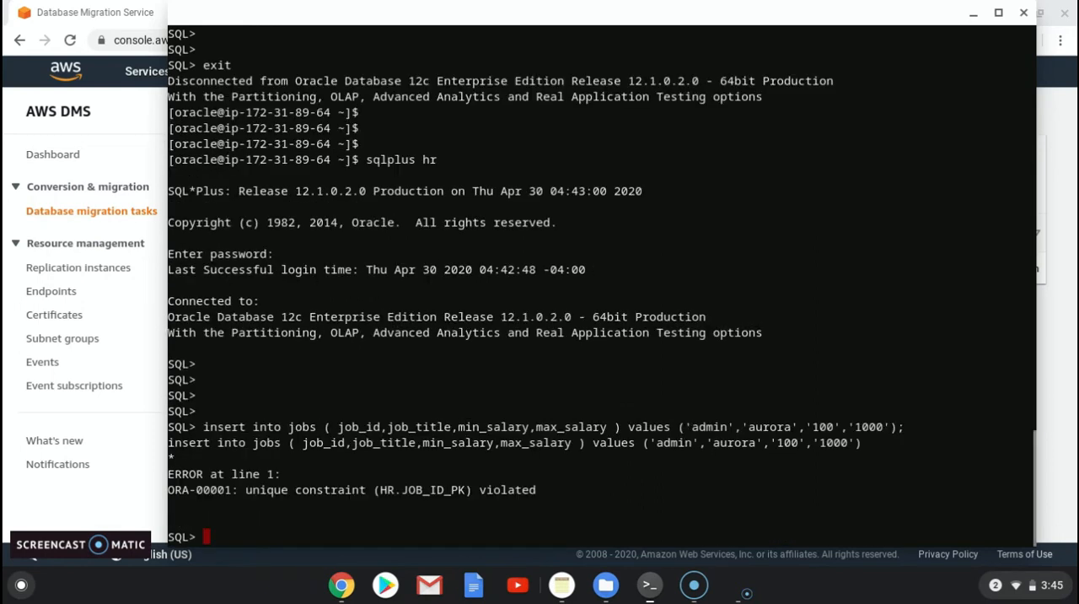
Step: Insert the row 'functional','aurora','100','1000' into the Oracle jobs table, reusing the previous insert statement, and commit it
{"action": "left_click_drag", "start_coordinate": [204, 427], "coordinate": [694, 427]}
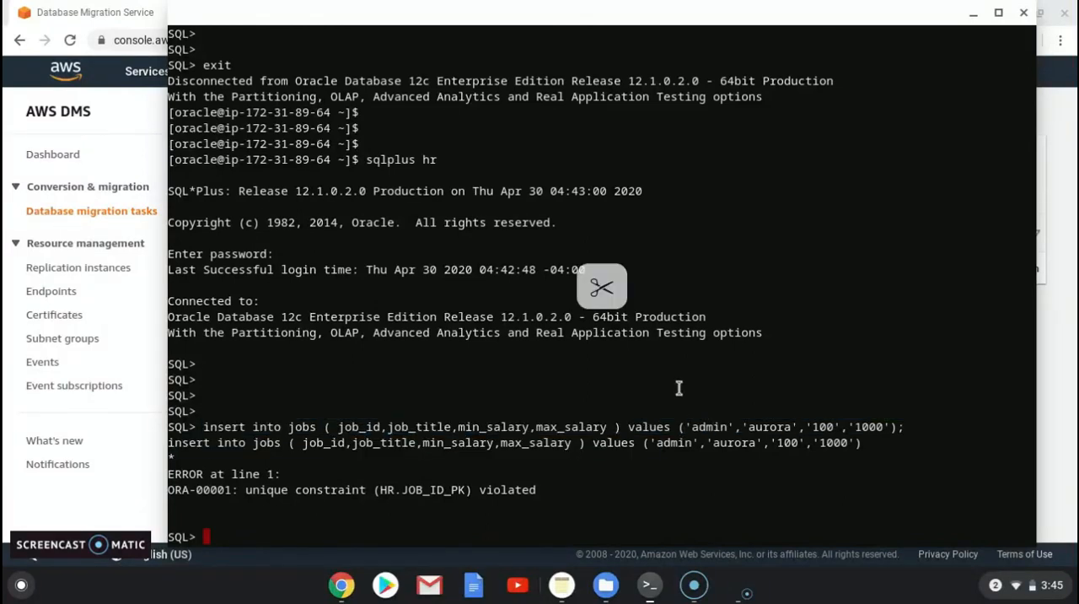
{"action": "left_click_drag", "start_coordinate": [205, 427], "coordinate": [709, 388]}
{"action": "right_click", "coordinate": [708, 388]}
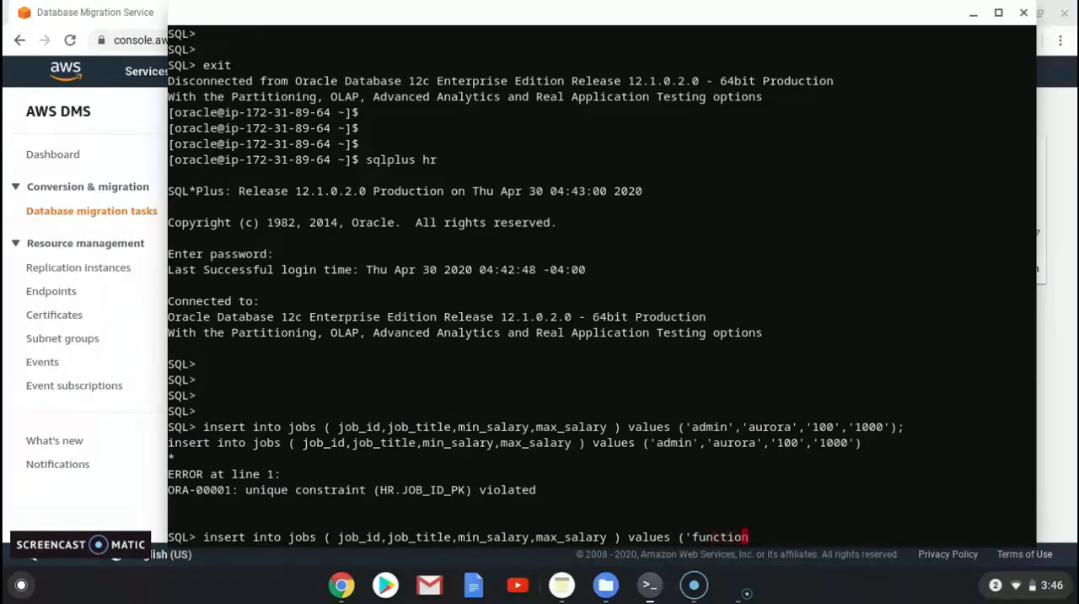
{"action": "key", "text": "BackSpace"}
{"action": "left_click_drag", "start_coordinate": [743, 429], "coordinate": [888, 427]}
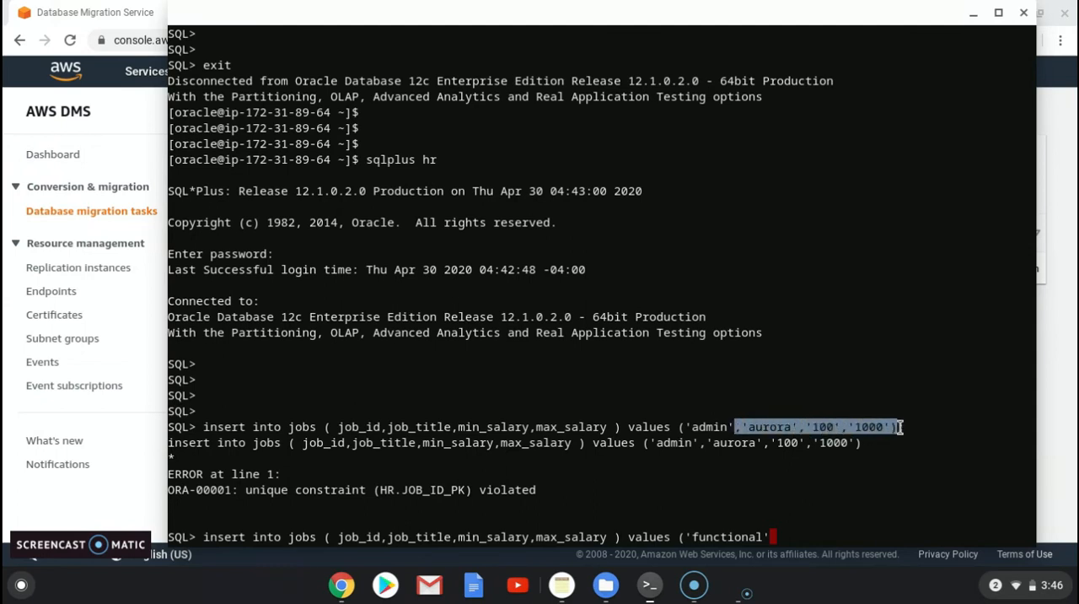
{"action": "right_click", "coordinate": [220, 433]}
{"action": "key", "text": "Return"}
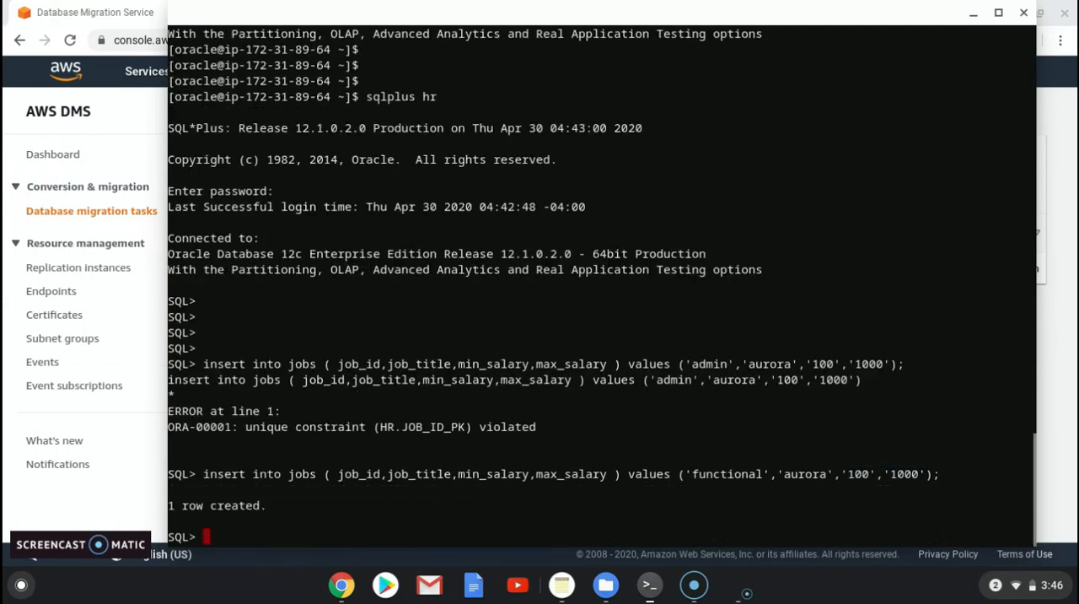
{"action": "type", "text": "commit;"}
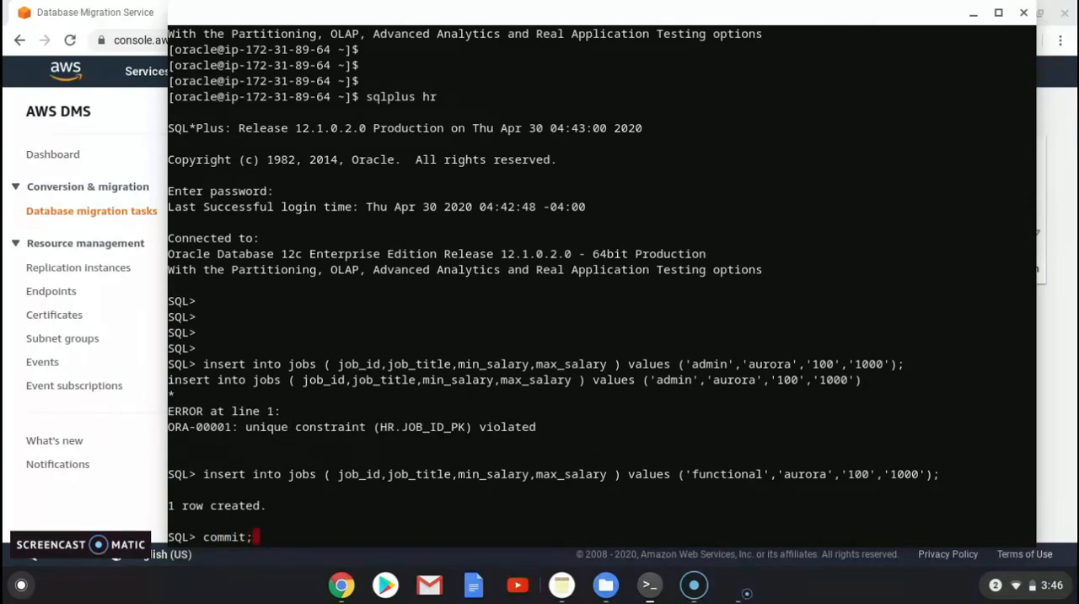
{"action": "key", "text": "Return"}
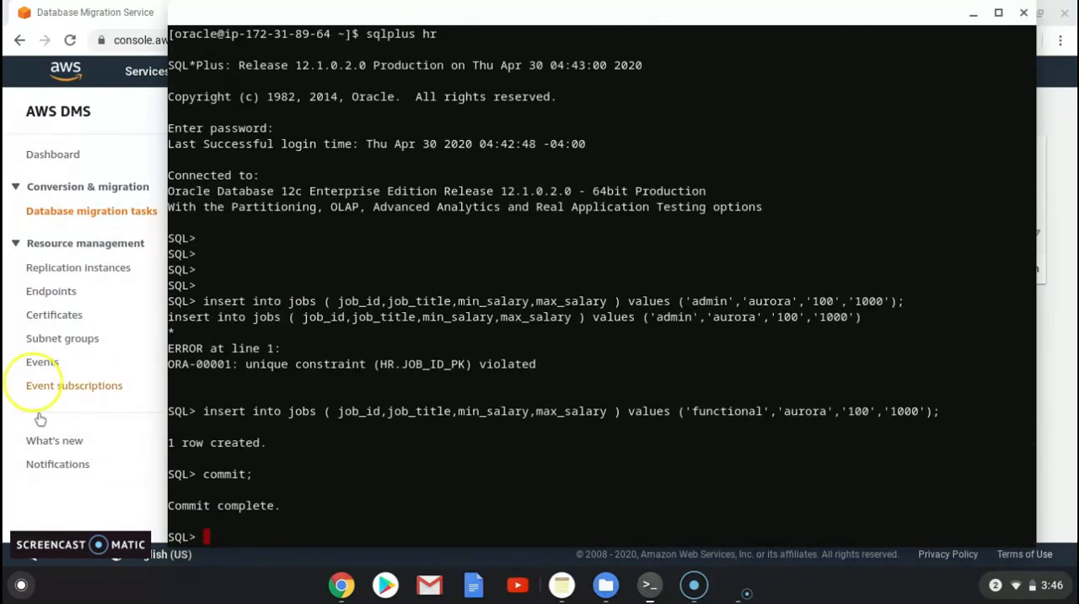
Step: Insert another row with the values 'coder','postgreysql','200','1000' into the Oracle jobs table
{"action": "left_click_drag", "start_coordinate": [203, 410], "coordinate": [302, 410]}
{"action": "left_click_drag", "start_coordinate": [203, 410], "coordinate": [693, 410]}
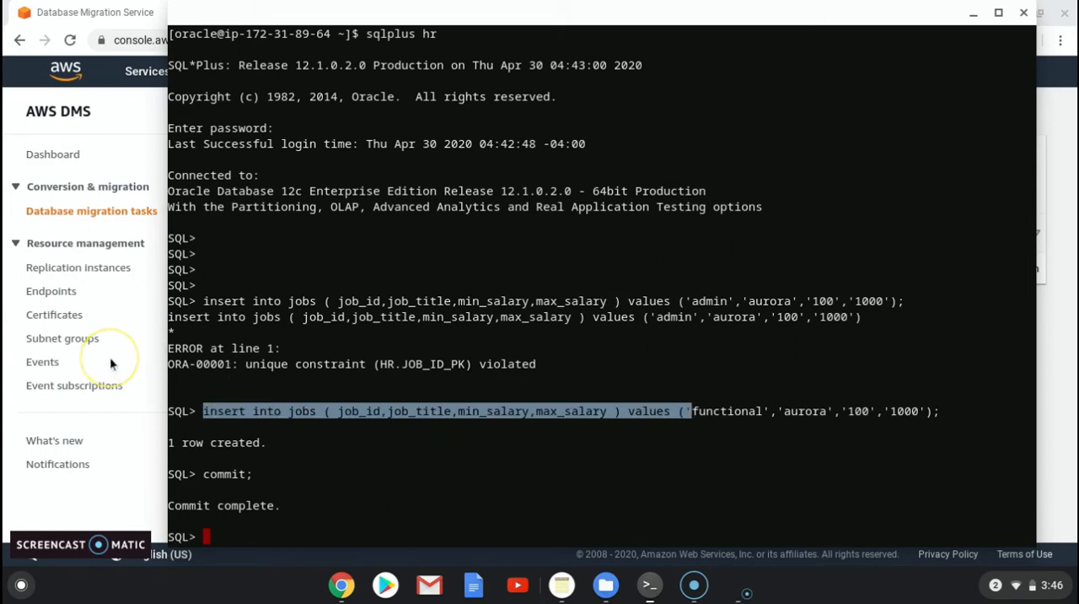
{"action": "type", "text": "insert into jobs ( job_id,job_title,min_salary,max_salary ) values ('"}
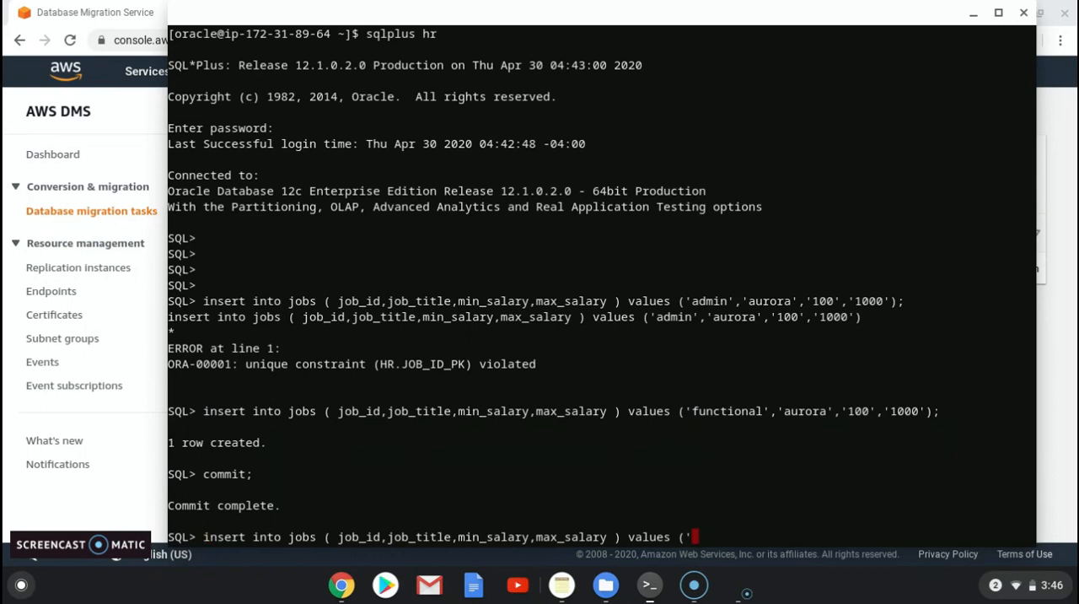
{"action": "type", "text": "coder"}
{"action": "type", "text": "','postgreysql','200','1000'("}
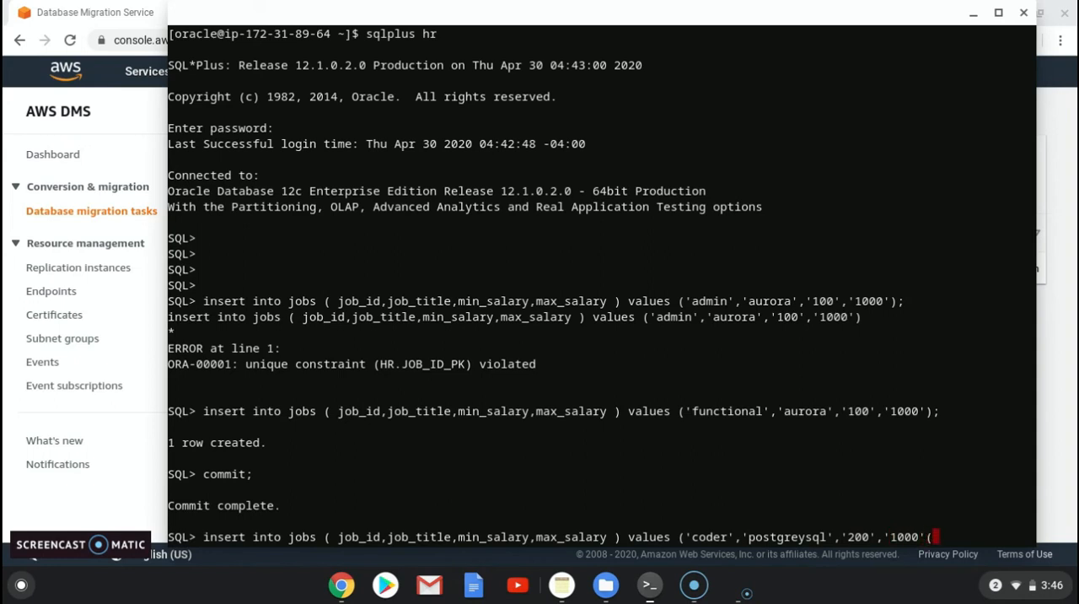
{"action": "key", "text": "BackSpace"}
{"action": "type", "text": ");"}
{"action": "key", "text": "Return"}
Step: Commit the 'coder' row insert in the Oracle database
{"action": "type", "text": "commit"}
{"action": "key", "text": "Return"}
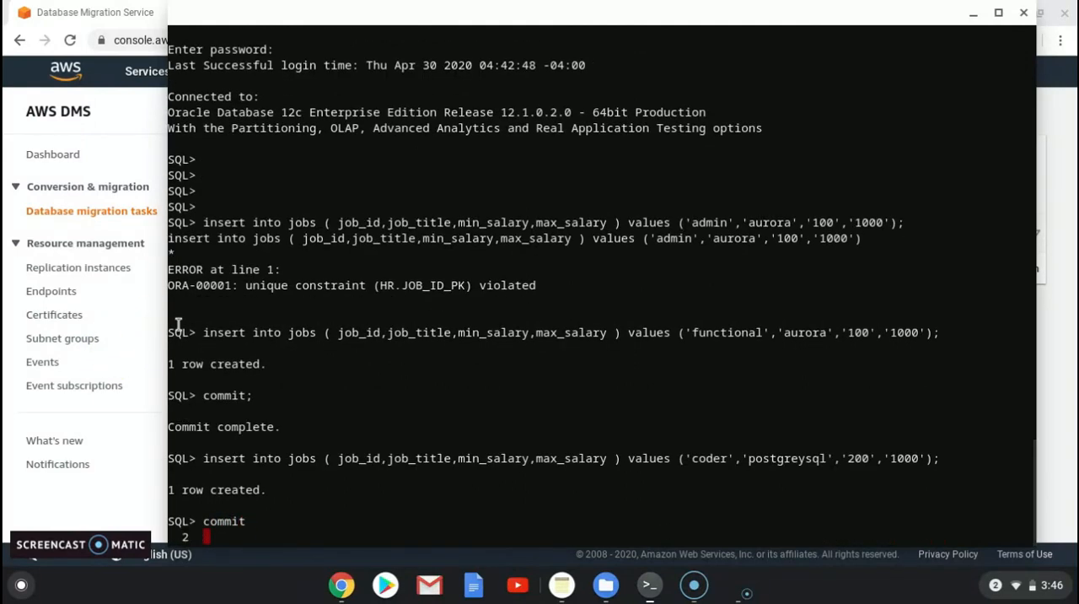
{"action": "type", "text": ";"}
{"action": "key", "text": "Return"}
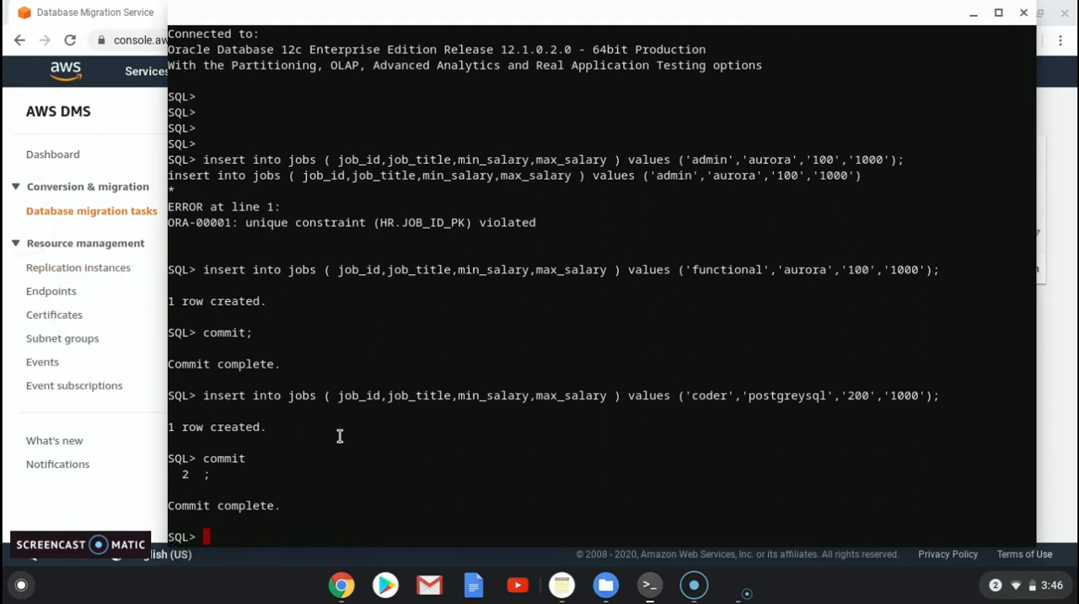
Step: Switch to the browser and compare the JOBS inserts in the oracle-to-aurora table statistics with the rows inserted in the terminal
{"action": "left_click", "coordinate": [350, 593]}
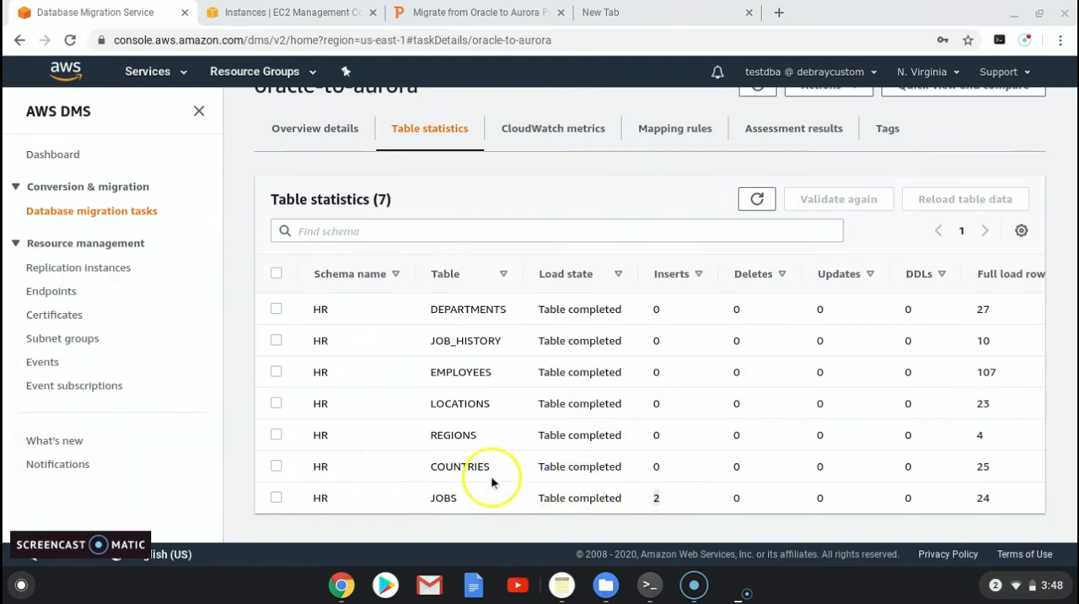
{"action": "scroll", "coordinate": [493, 473], "scroll_direction": "up", "scroll_amount": 1}
{"action": "scroll", "coordinate": [493, 472], "scroll_direction": "up", "scroll_amount": 1}
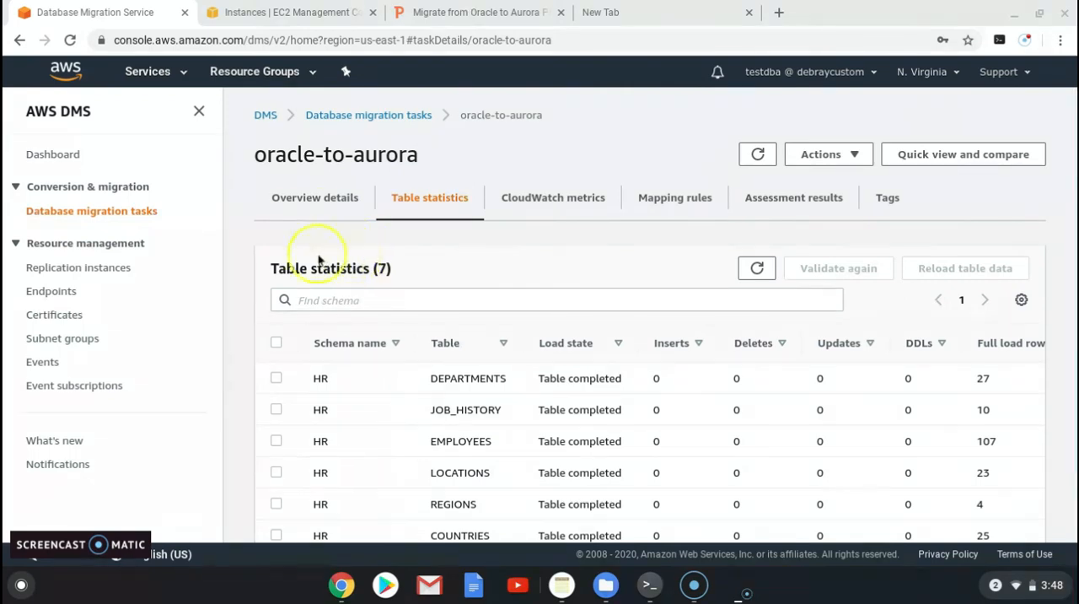
{"action": "scroll", "coordinate": [468, 504], "scroll_direction": "down", "scroll_amount": 2}
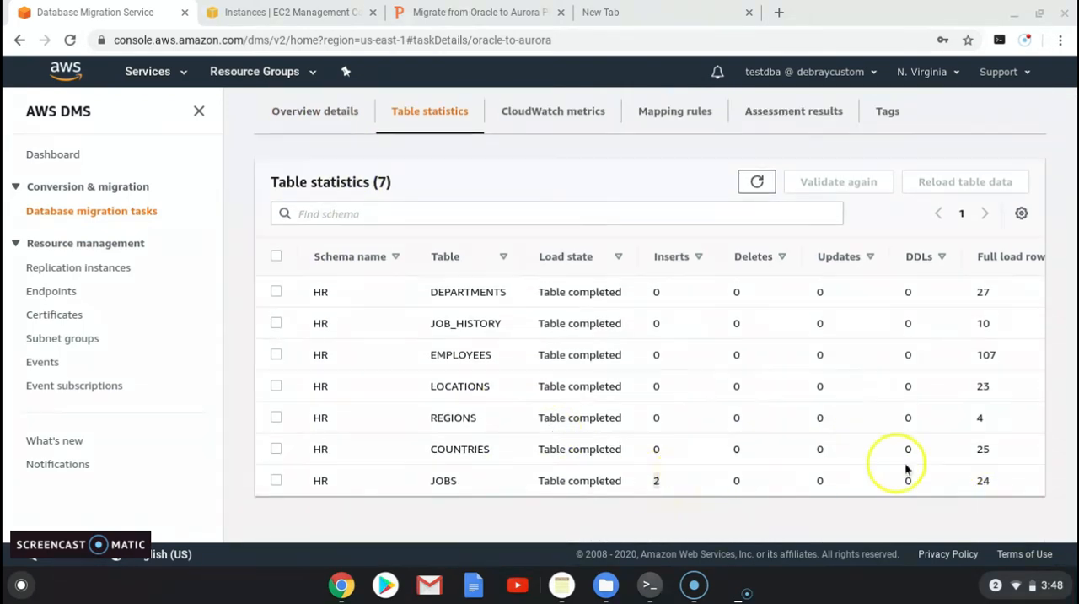
{"action": "left_click", "coordinate": [649, 585]}
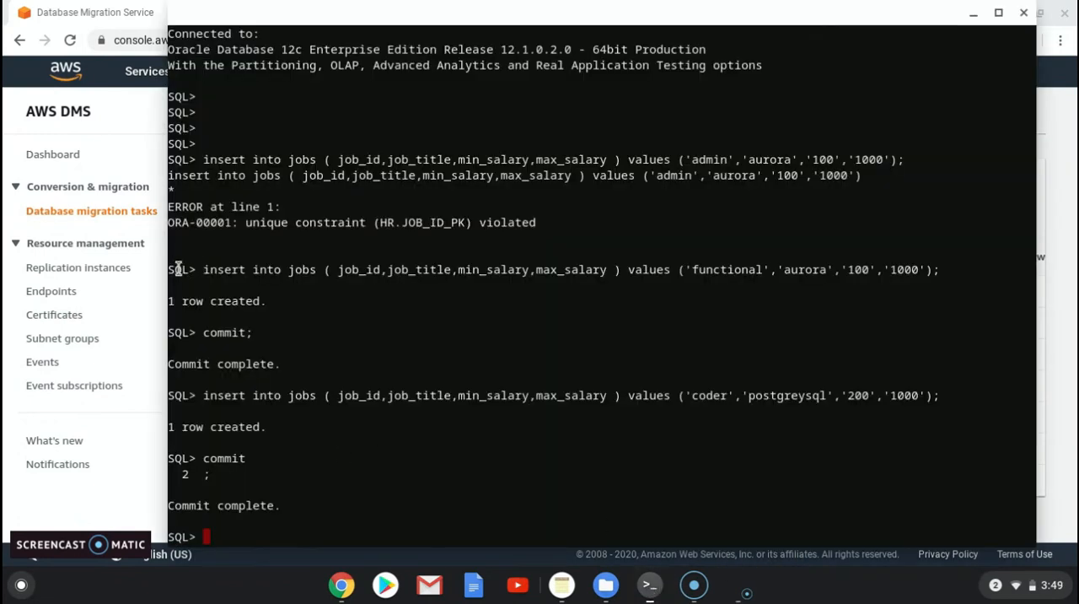
{"action": "left_click_drag", "start_coordinate": [173, 268], "coordinate": [435, 497]}
{"action": "left_click", "coordinate": [973, 14]}
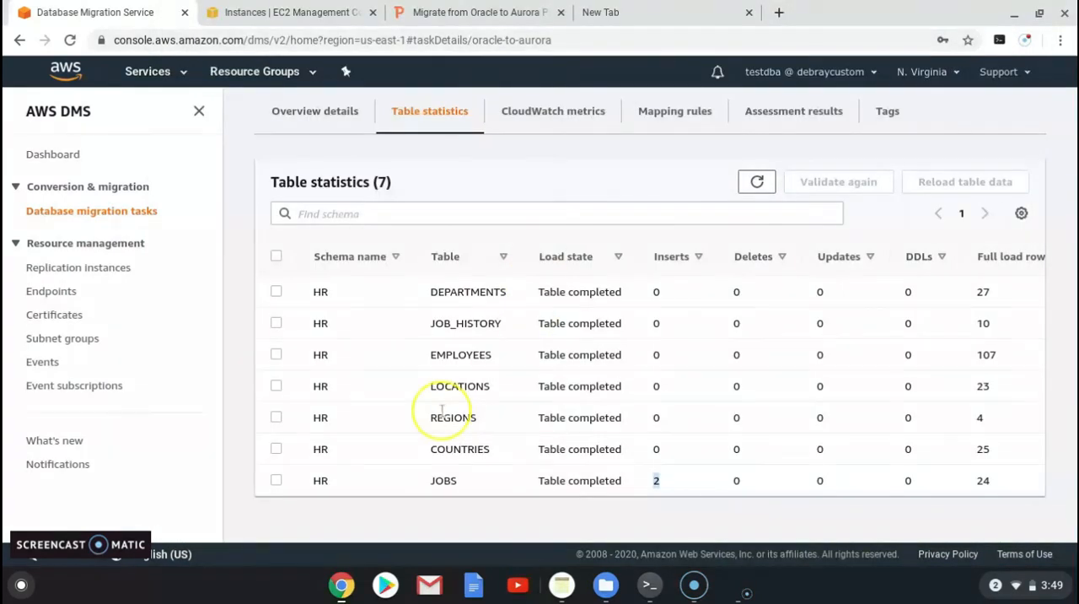
Step: Return to the list of database migration tasks, stop the oracle-to-aurora task, and refresh its status
{"action": "scroll", "coordinate": [442, 411], "scroll_direction": "up", "scroll_amount": 2}
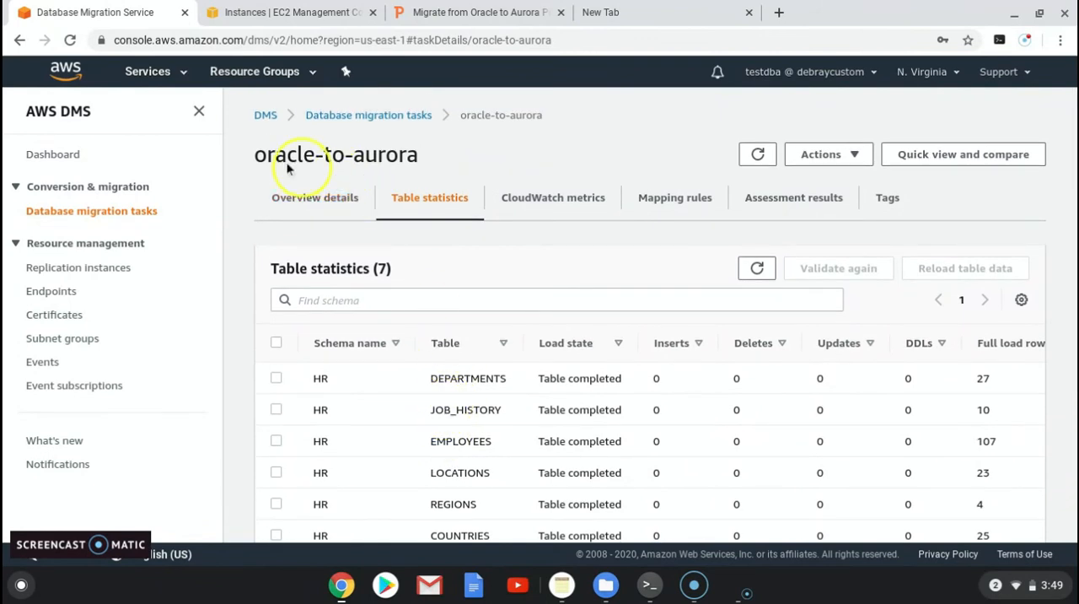
{"action": "left_click", "coordinate": [337, 125]}
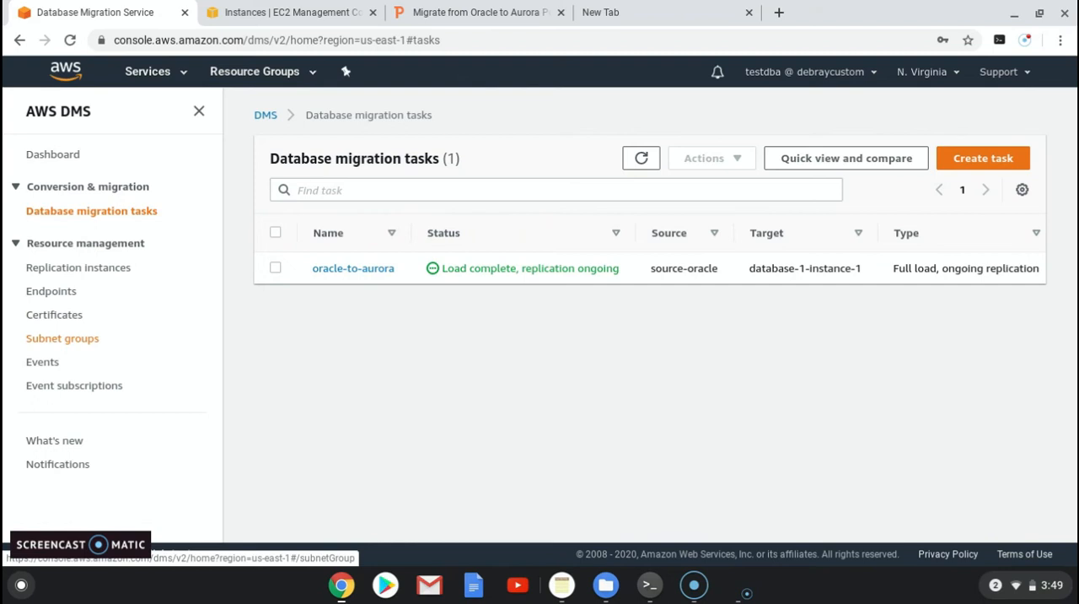
{"action": "left_click", "coordinate": [275, 267]}
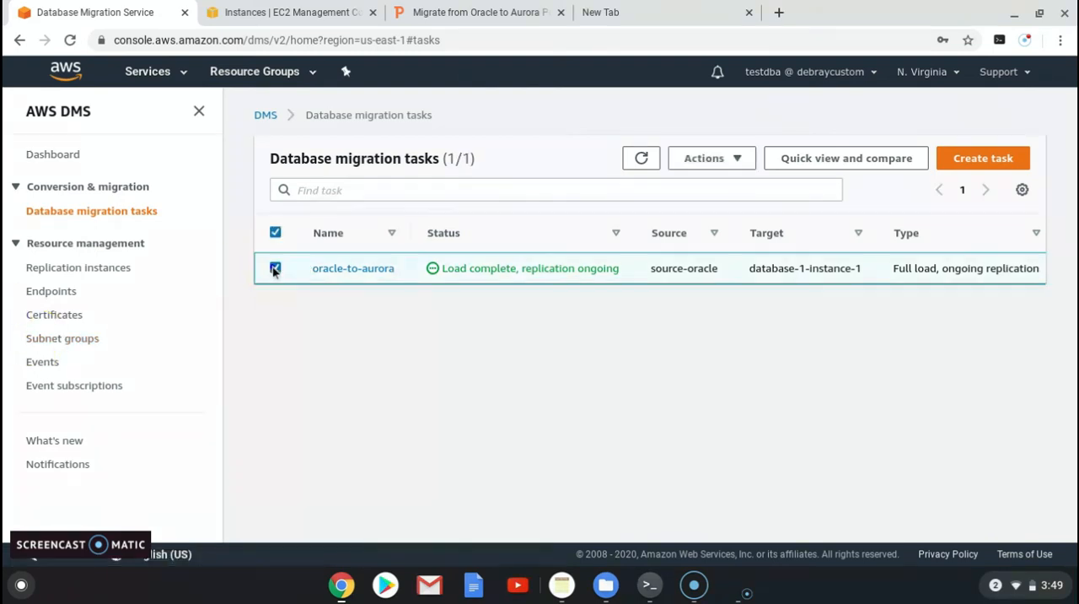
{"action": "left_click", "coordinate": [736, 160]}
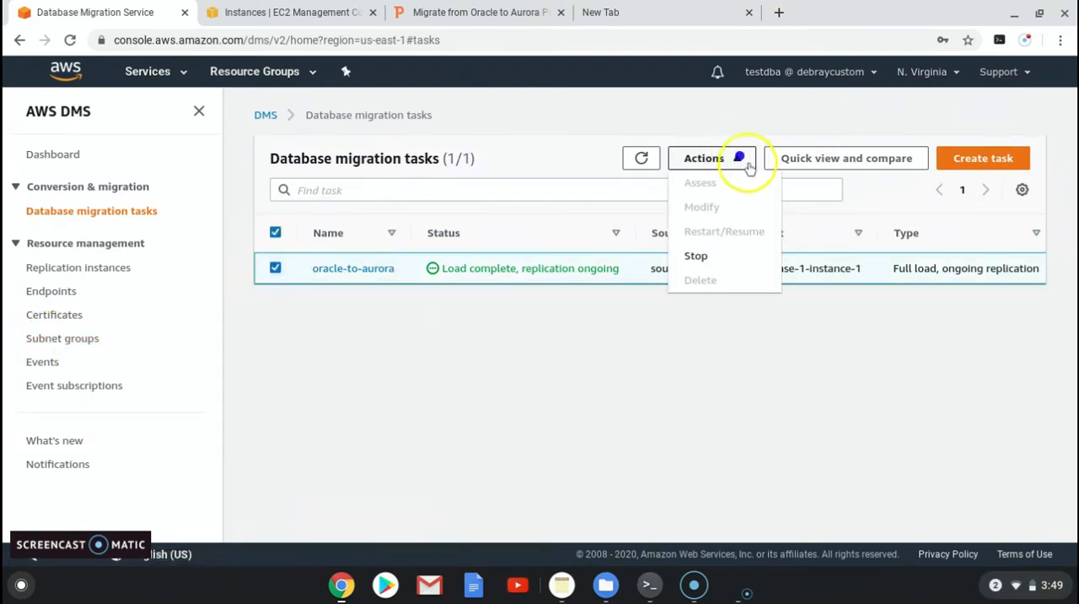
{"action": "left_click", "coordinate": [697, 257]}
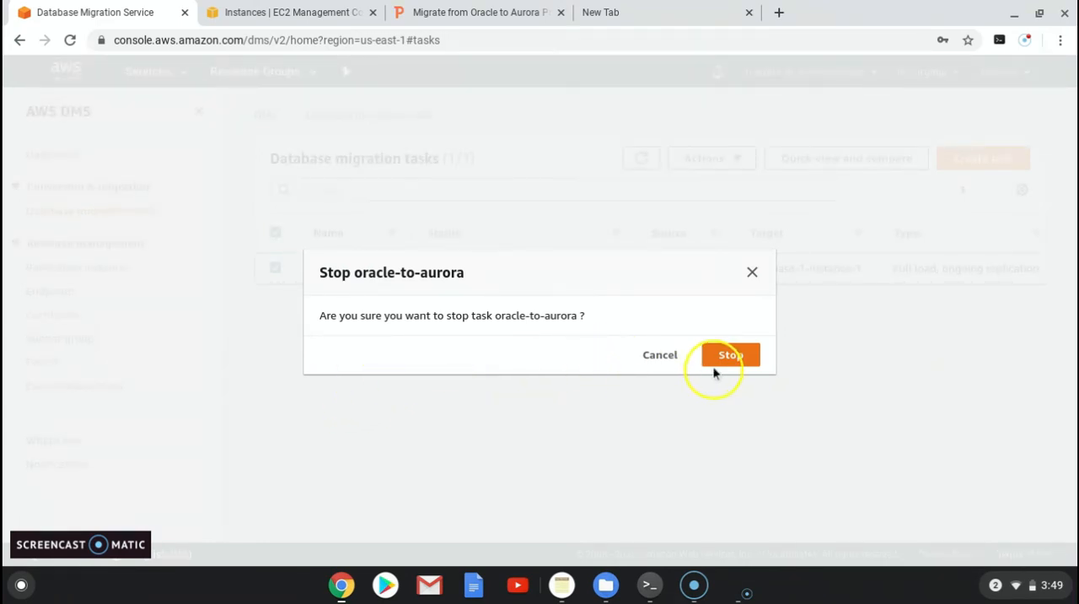
{"action": "left_click", "coordinate": [731, 356]}
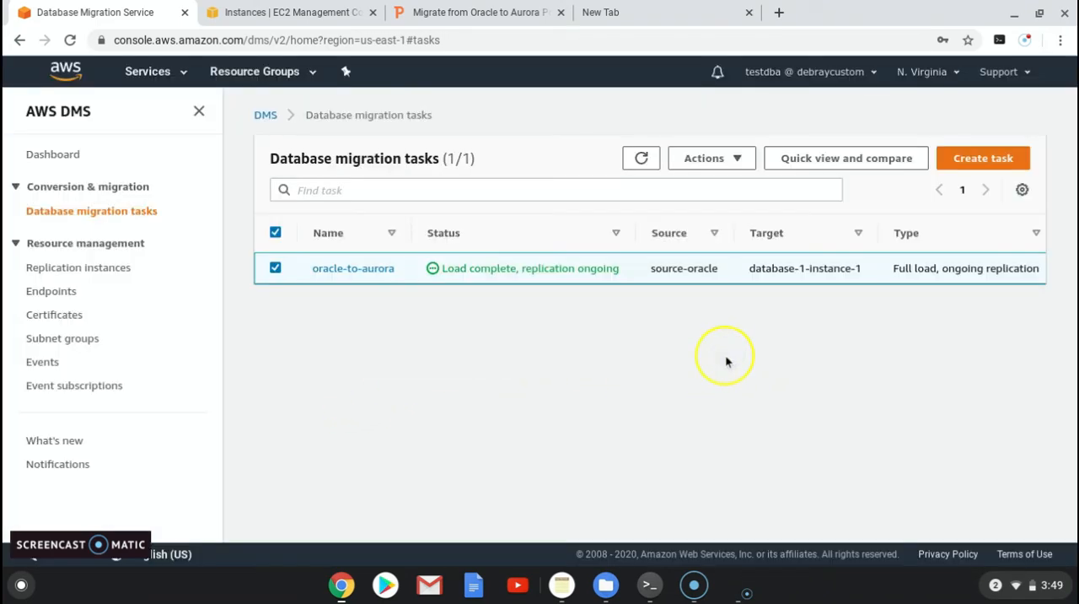
{"action": "left_click", "coordinate": [642, 161]}
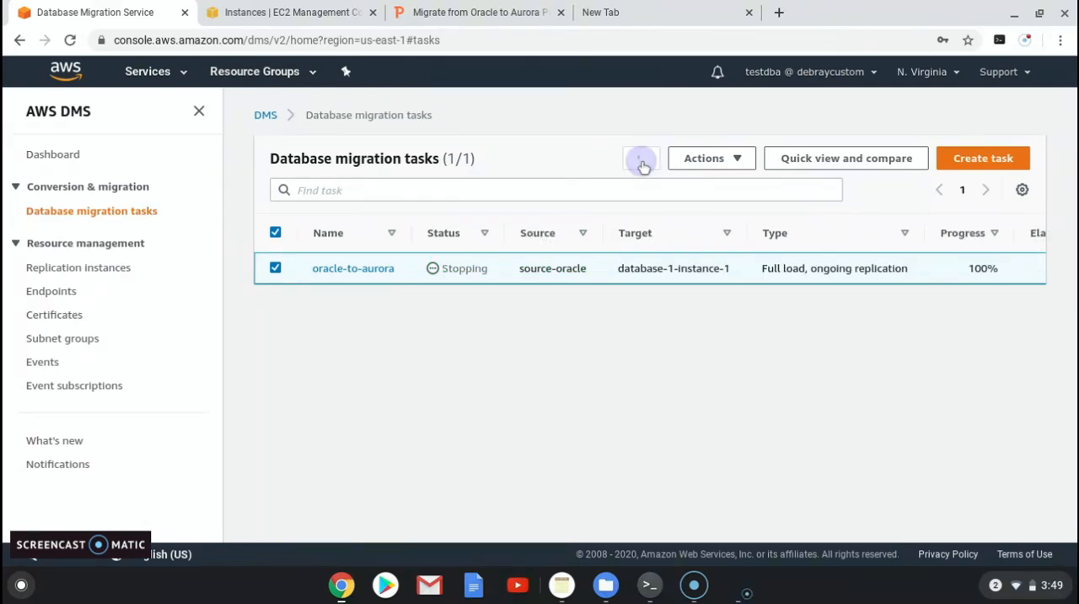
{"action": "left_click", "coordinate": [644, 164]}
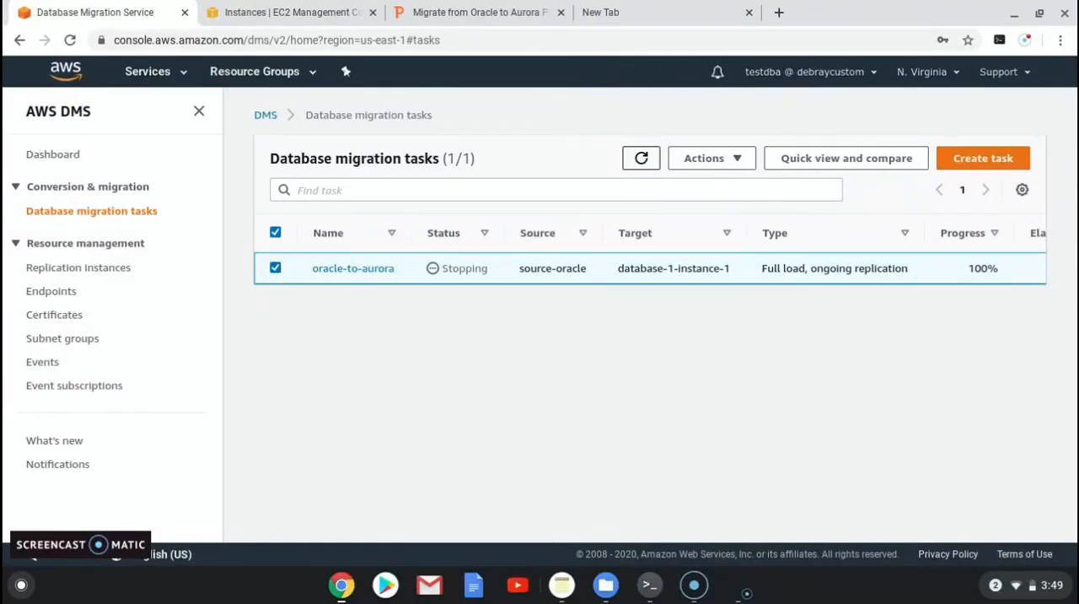
Step: Switch to the migration presentation and open slide 10, Validate Migration in Target PostgreSQL DB
{"action": "left_click", "coordinate": [486, 16]}
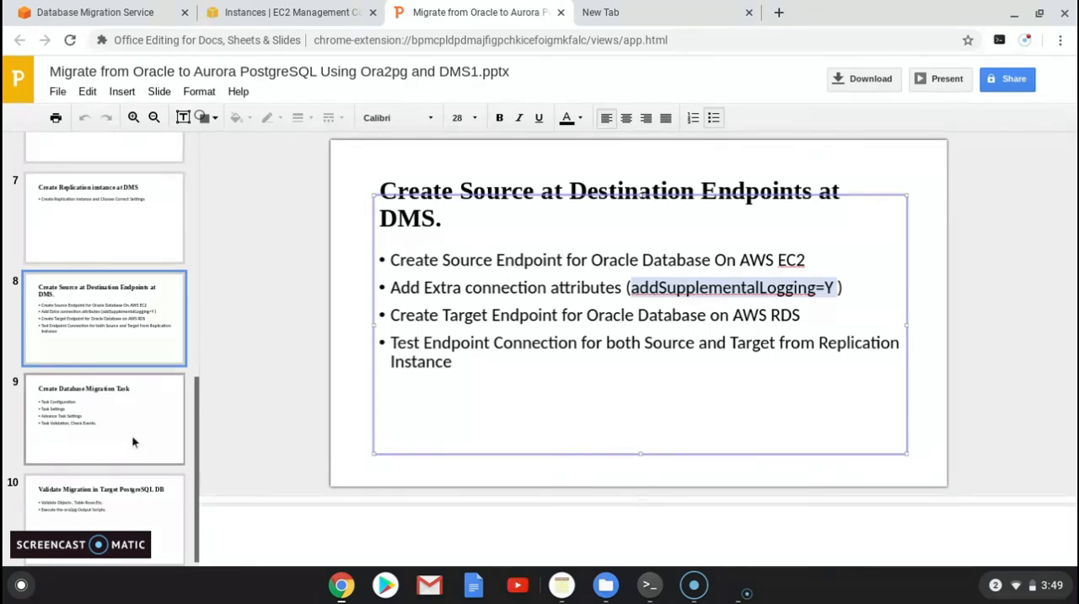
{"action": "scroll", "coordinate": [131, 436], "scroll_direction": "down", "scroll_amount": 1}
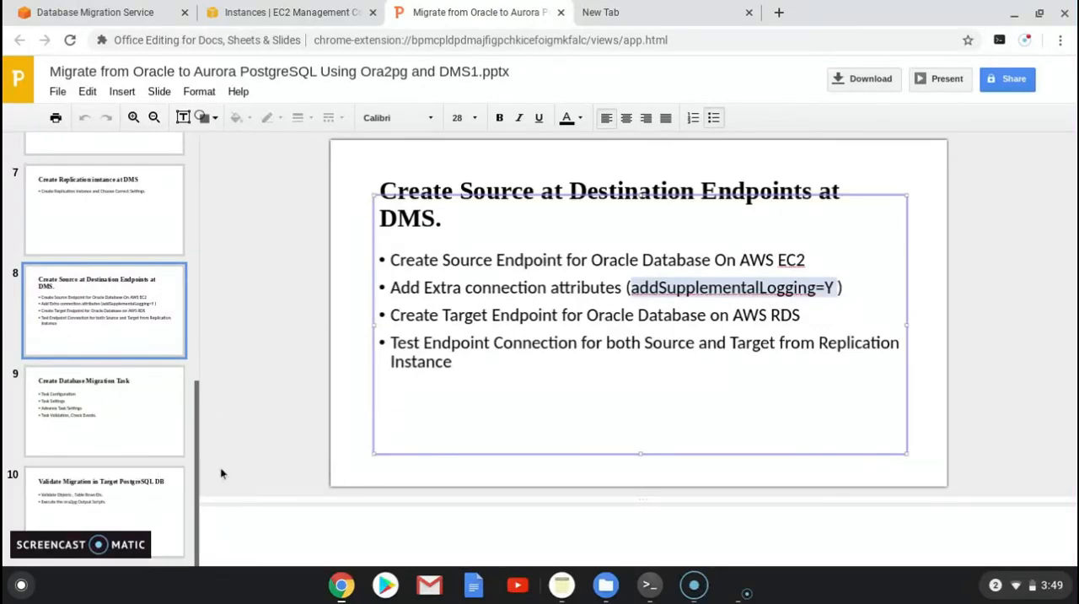
{"action": "left_click", "coordinate": [111, 505]}
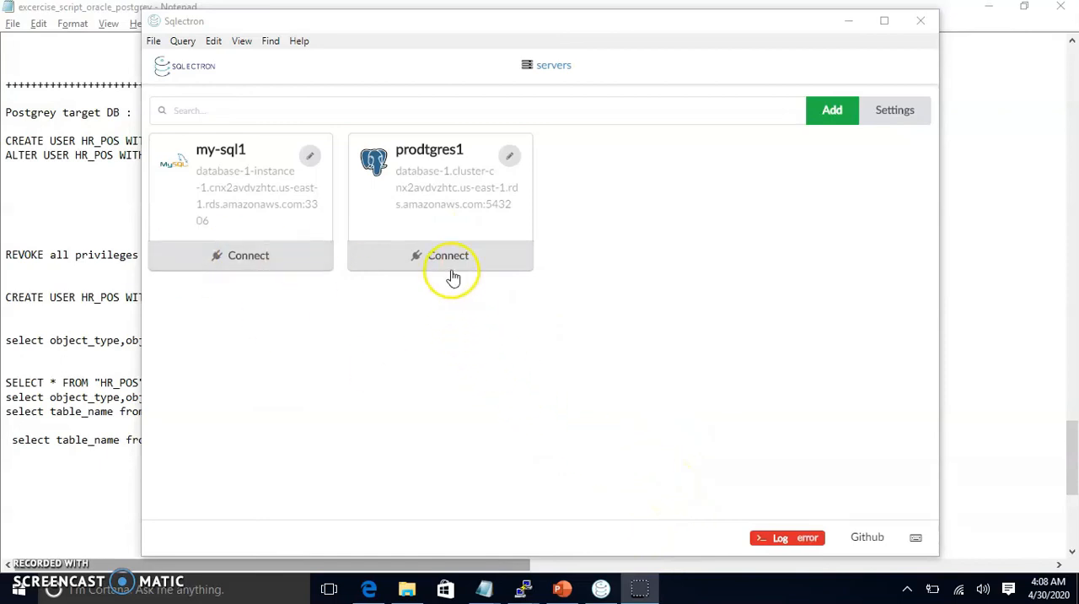
Step: Test and save the prodtgres1 PostgreSQL server connection for user hr_pos in Sqlectron, and connect to it
{"action": "left_click", "coordinate": [509, 155]}
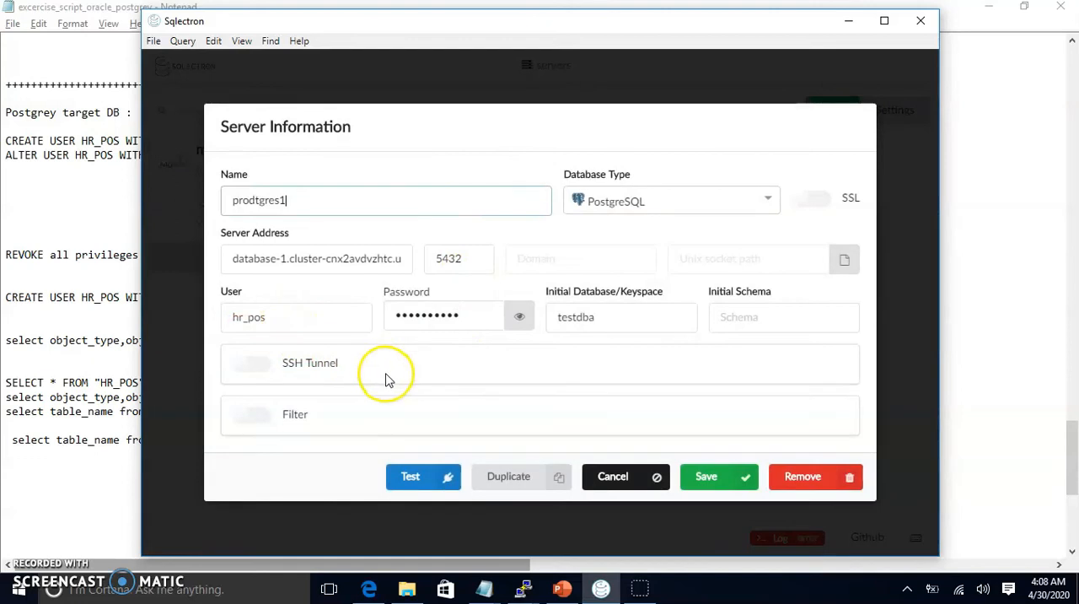
{"action": "left_click_drag", "start_coordinate": [272, 317], "coordinate": [176, 315]}
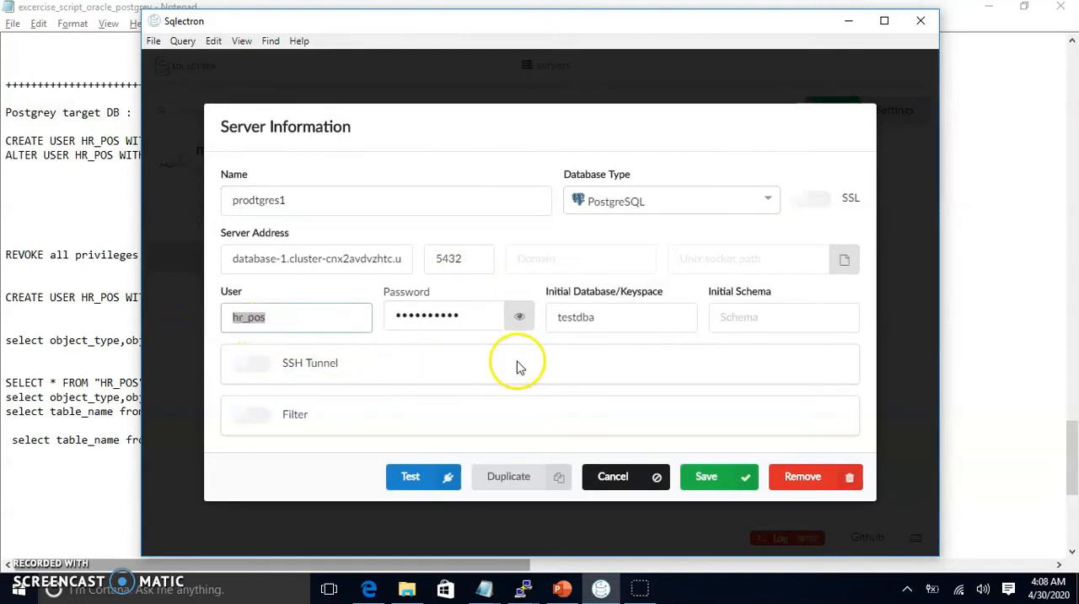
{"action": "left_click", "coordinate": [405, 474]}
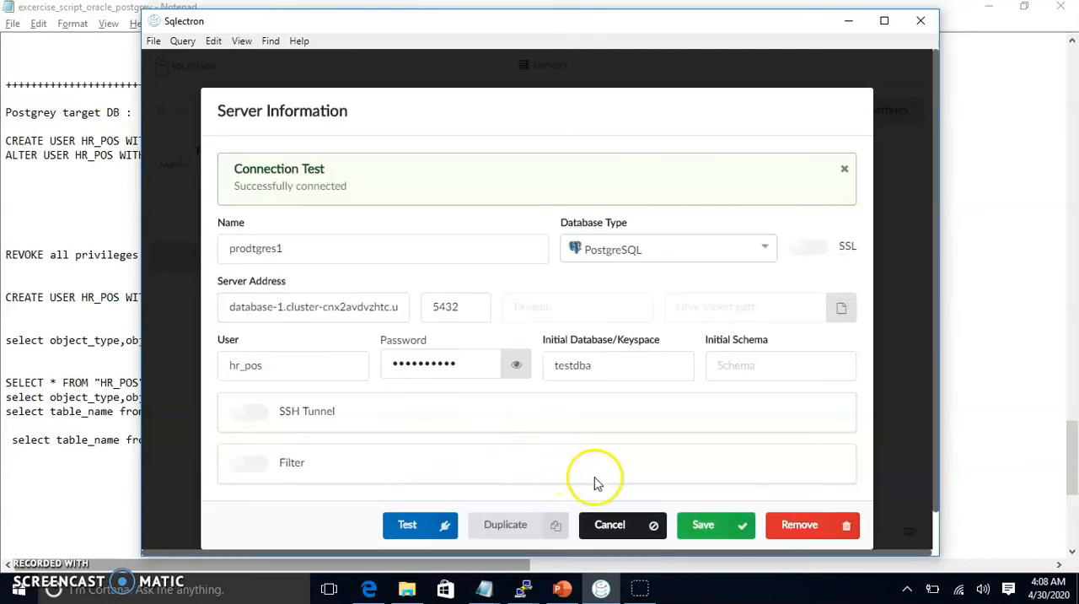
{"action": "left_click", "coordinate": [706, 528]}
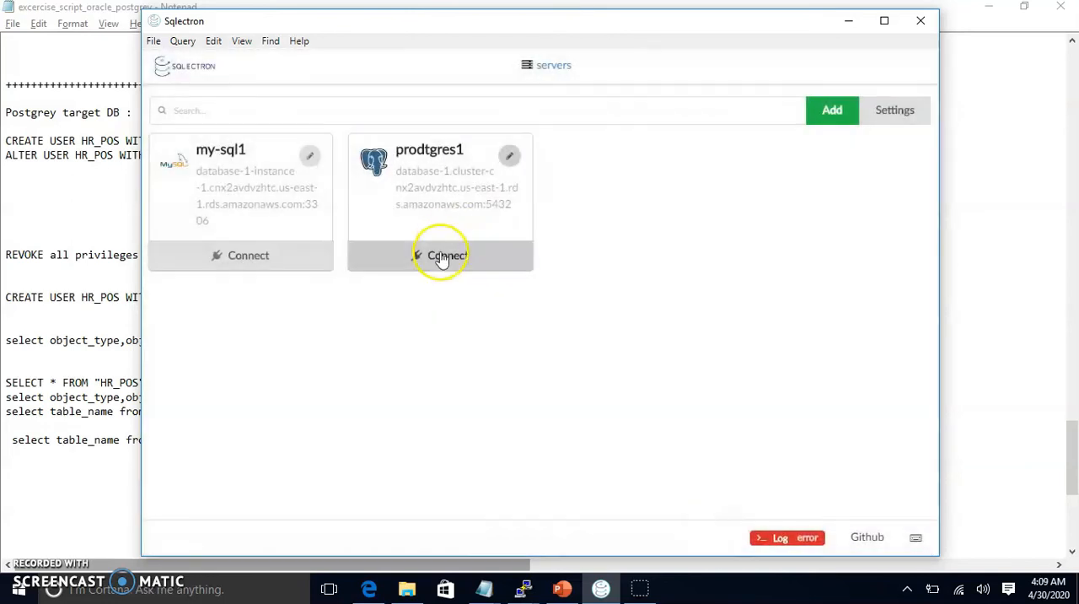
{"action": "left_click", "coordinate": [441, 463]}
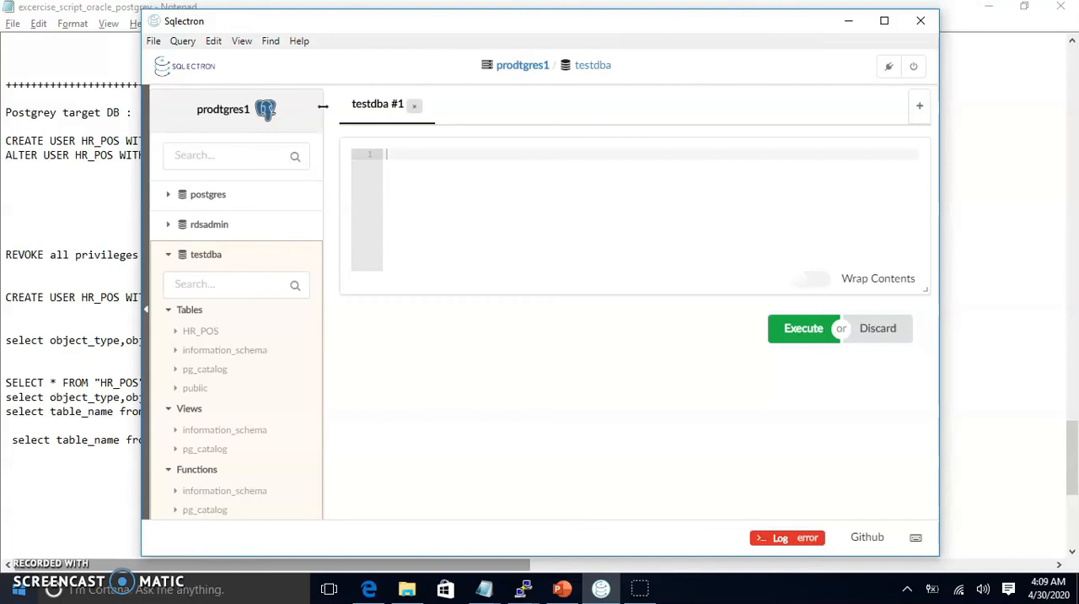
Step: Copy the query listing information_schema.tables names for schema HR_POS from the Notepad script into the Sqlectron query editor for testdba
{"action": "left_click", "coordinate": [52, 384]}
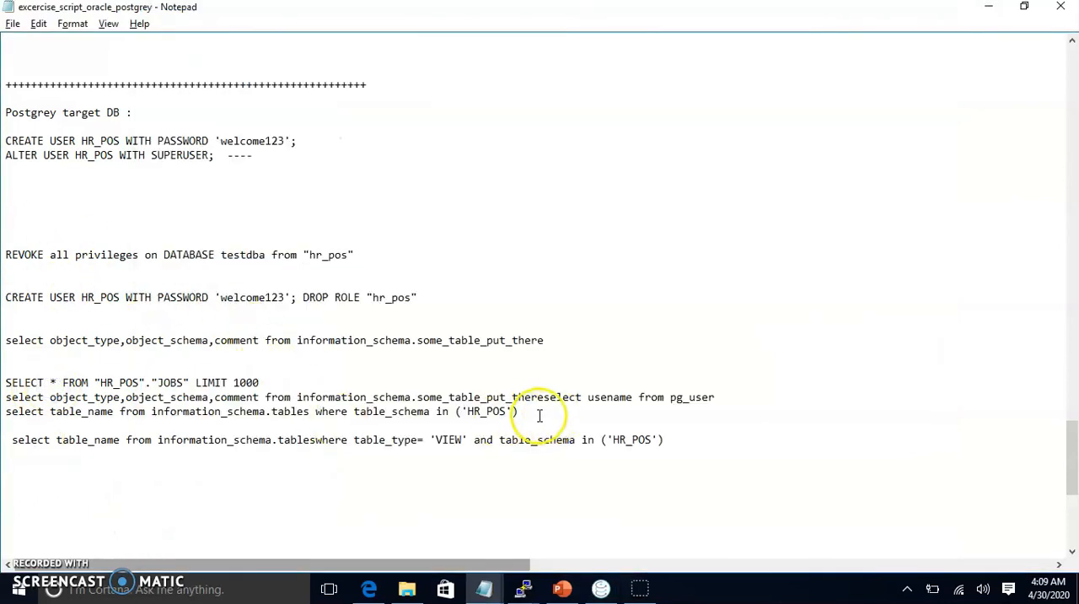
{"action": "left_click_drag", "start_coordinate": [523, 413], "coordinate": [5, 411]}
{"action": "key", "text": "ctrl+c"}
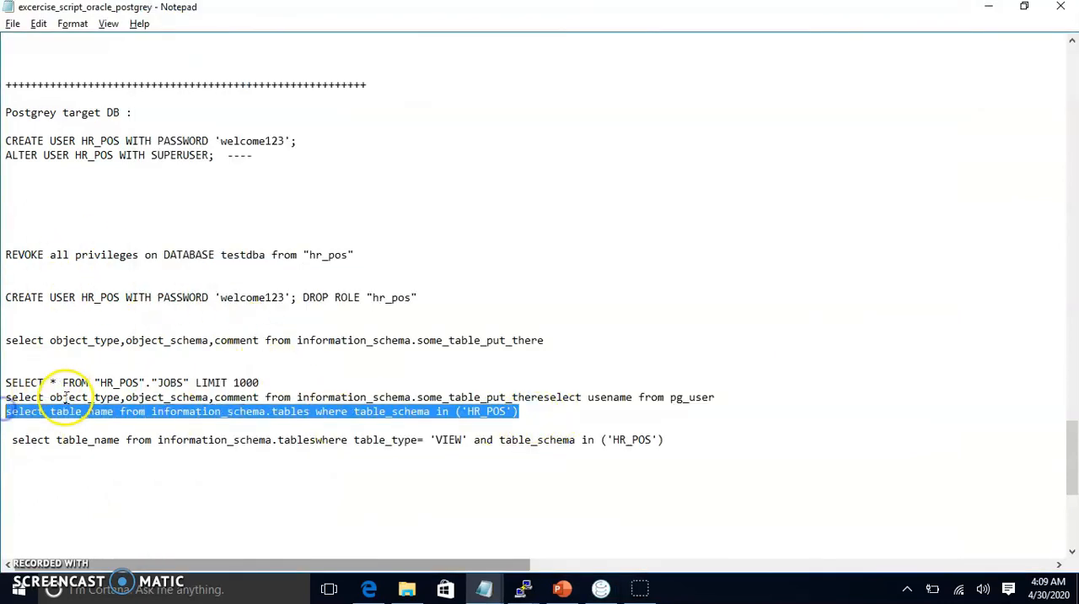
{"action": "key", "text": "alt+Tab"}
{"action": "left_click", "coordinate": [425, 174]}
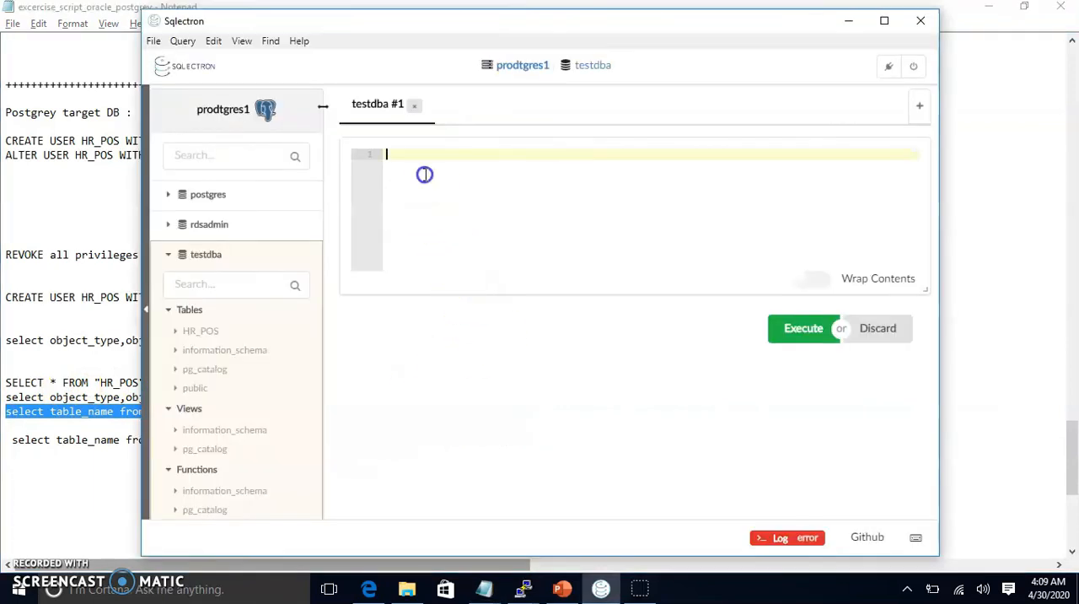
{"action": "key", "text": "ctrl+v"}
{"action": "left_click", "coordinate": [467, 188]}
Step: Run only the HR_POS table-listing query and review all the table names it returns
{"action": "left_click_drag", "start_coordinate": [811, 166], "coordinate": [366, 167]}
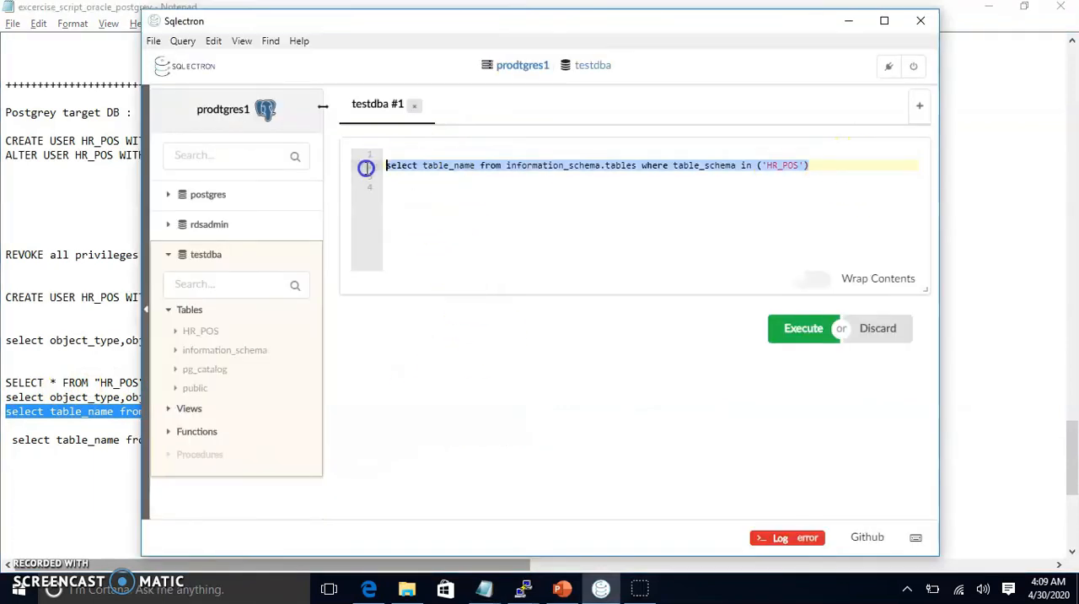
{"action": "left_click", "coordinate": [784, 328]}
{"action": "scroll", "coordinate": [459, 439], "scroll_direction": "down", "scroll_amount": 1}
{"action": "scroll", "coordinate": [460, 439], "scroll_direction": "down", "scroll_amount": 1}
{"action": "scroll", "coordinate": [460, 440], "scroll_direction": "up", "scroll_amount": 2}
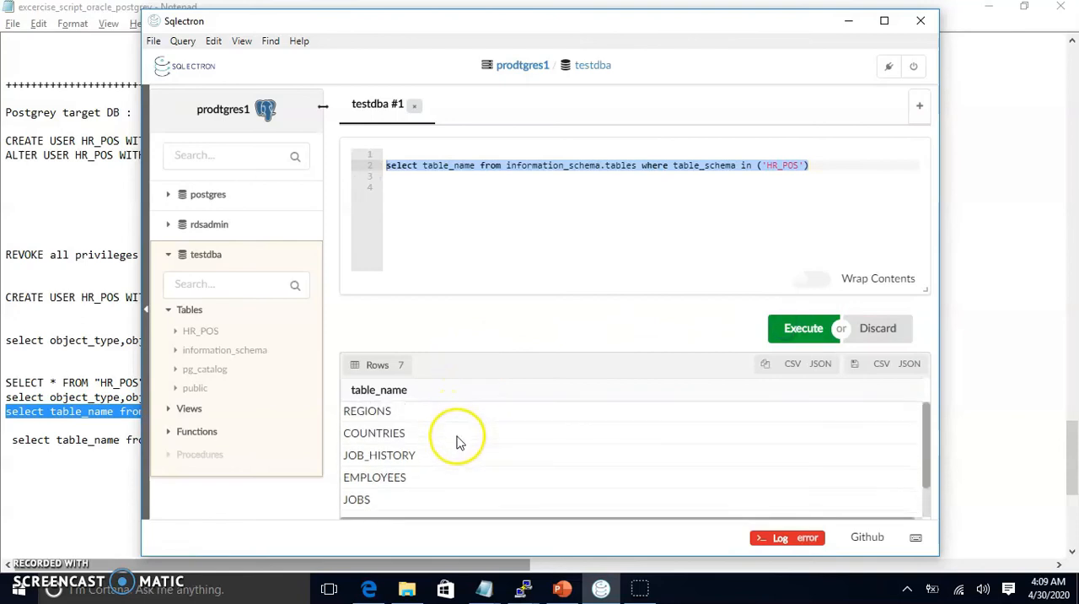
{"action": "scroll", "coordinate": [459, 442], "scroll_direction": "down", "scroll_amount": 2}
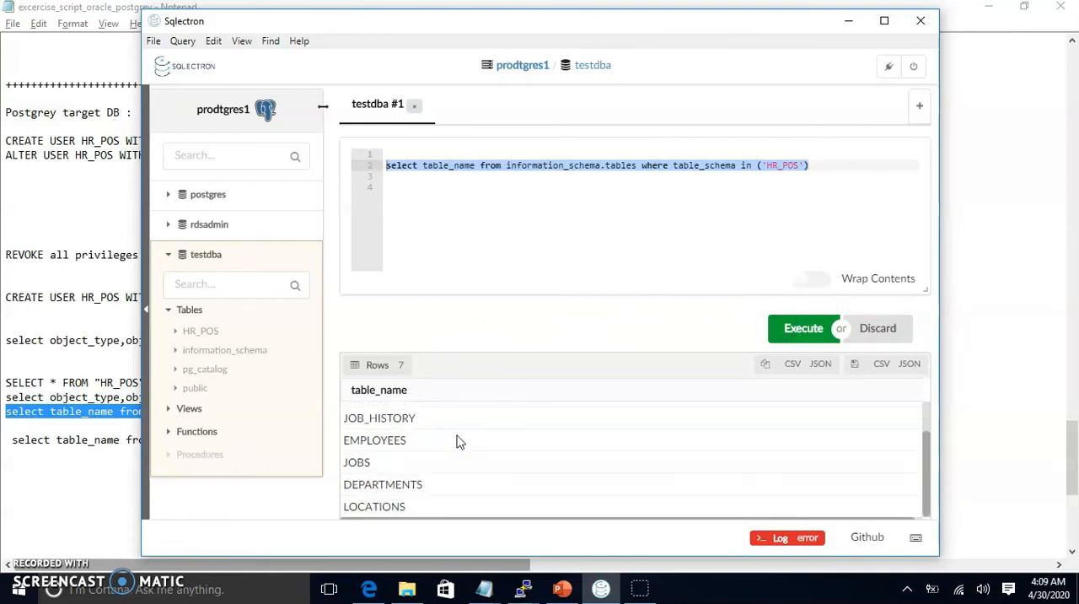
Step: Switch to the Notepad script and select the query for table_type 'VIEW' in schema HR_POS for copying
{"action": "left_click", "coordinate": [48, 460]}
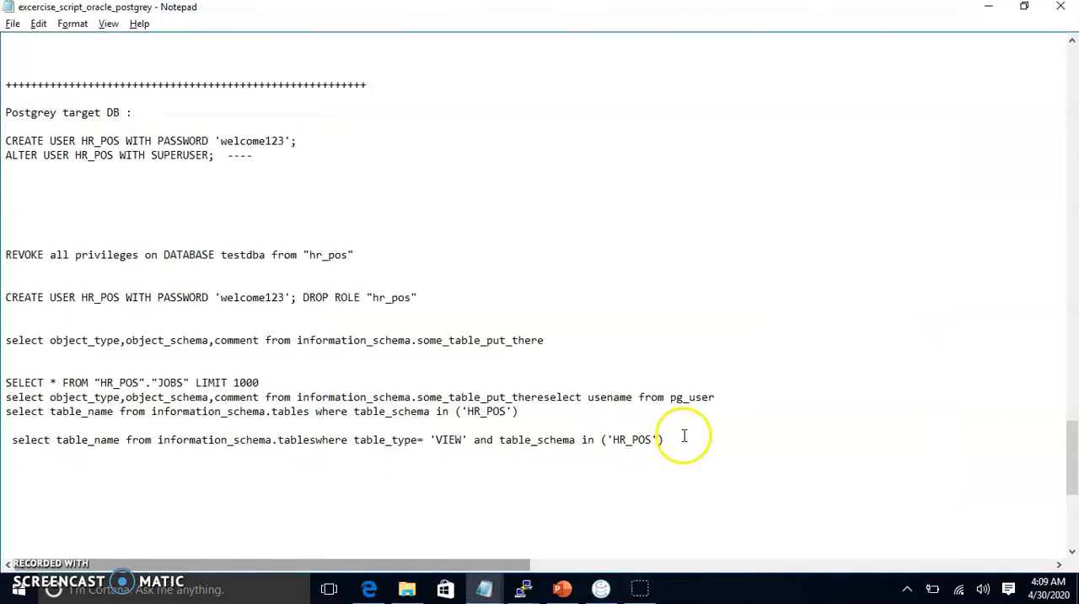
{"action": "left_click", "coordinate": [26, 446], "text": "shift"}
{"action": "left_click", "coordinate": [12, 440]}
{"action": "left_click", "coordinate": [73, 441]}
{"action": "left_click_drag", "start_coordinate": [10, 444], "coordinate": [665, 442]}
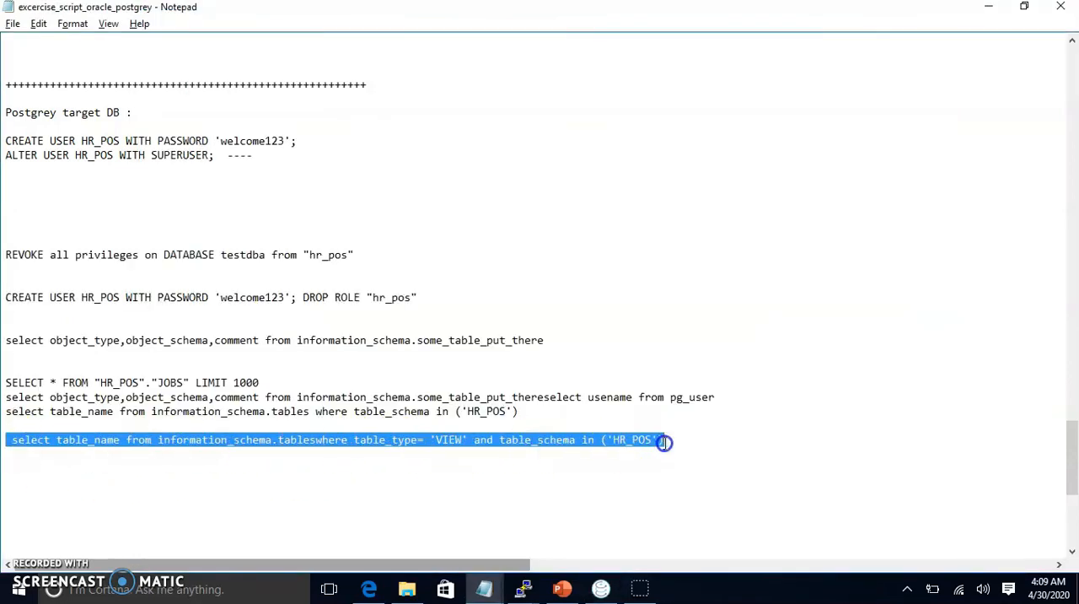
Step: Switch to Sqlectron, add the copied HR_POS view query below the table query, and run only that query
{"action": "key", "text": "alt+Tab"}
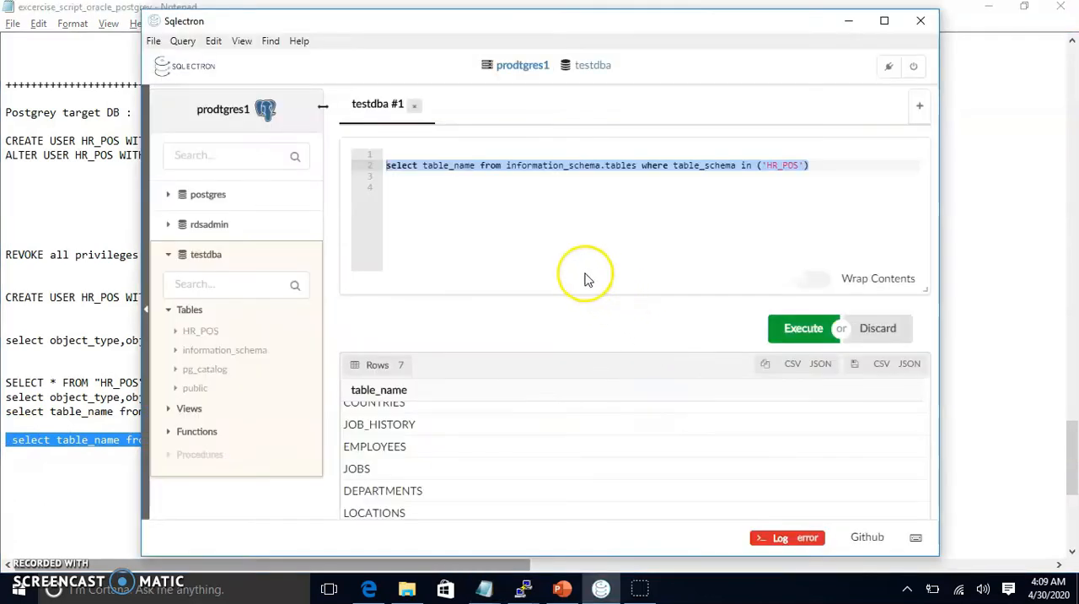
{"action": "left_click", "coordinate": [889, 167]}
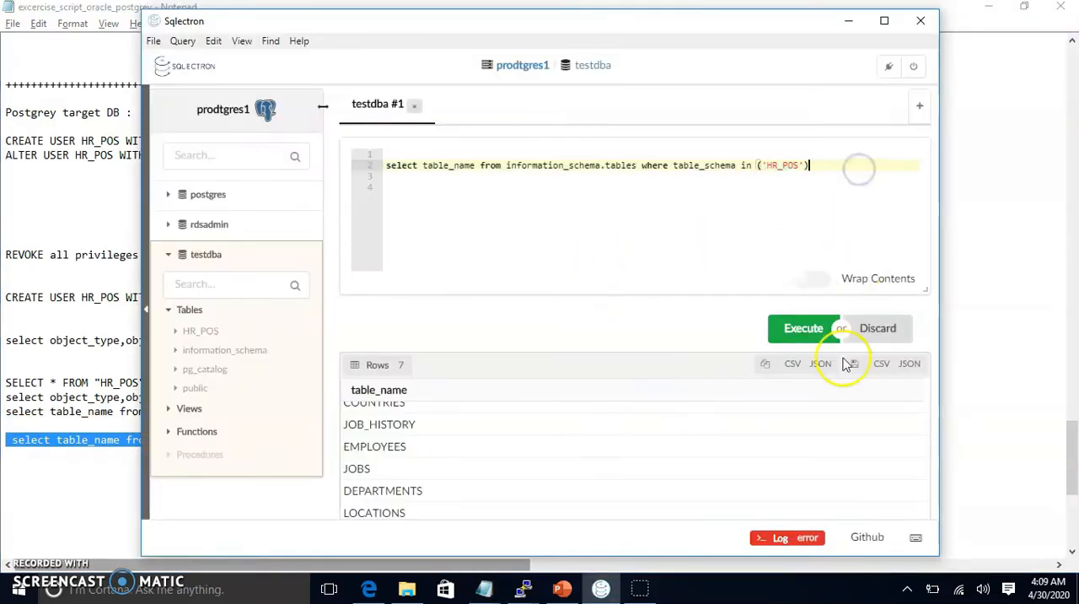
{"action": "key", "text": "Return"}
{"action": "key", "text": "Return"}
{"action": "key", "text": "Return"}
{"action": "type", "text": "select table_name from information_schema.tables where table_type= 'VIEW' and table_schema in ('HR_POS')"}
{"action": "left_click_drag", "start_coordinate": [684, 210], "coordinate": [378, 196]}
{"action": "left_click", "coordinate": [802, 328]}
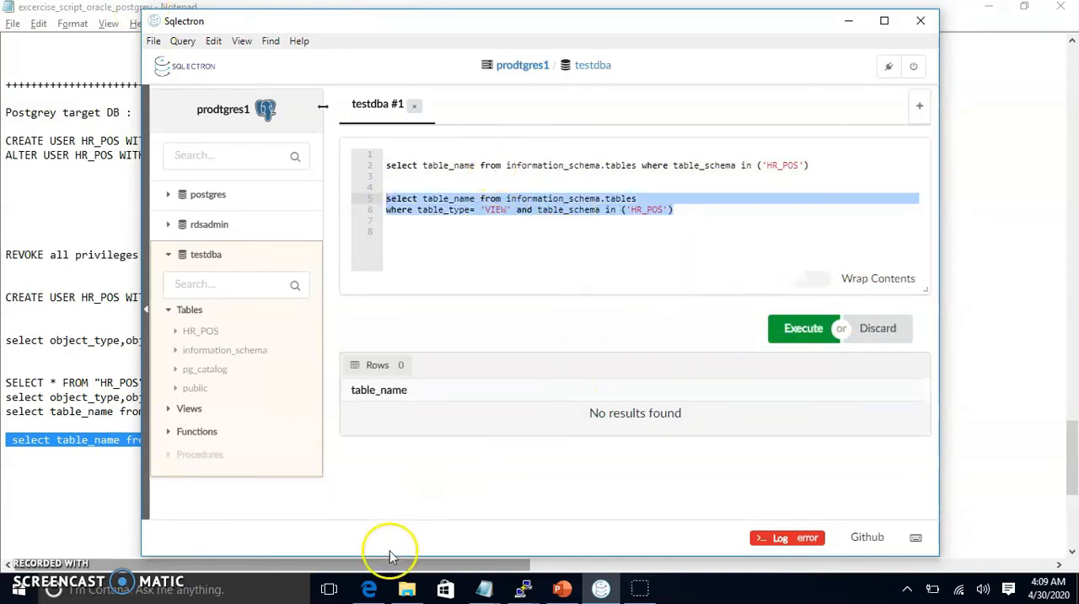
Step: Switch to the browser and examine the PostgreSQL metadata article's queries for tables, views, indices, and constraints
{"action": "left_click", "coordinate": [369, 588]}
{"action": "scroll", "coordinate": [414, 432], "scroll_direction": "down", "scroll_amount": 5}
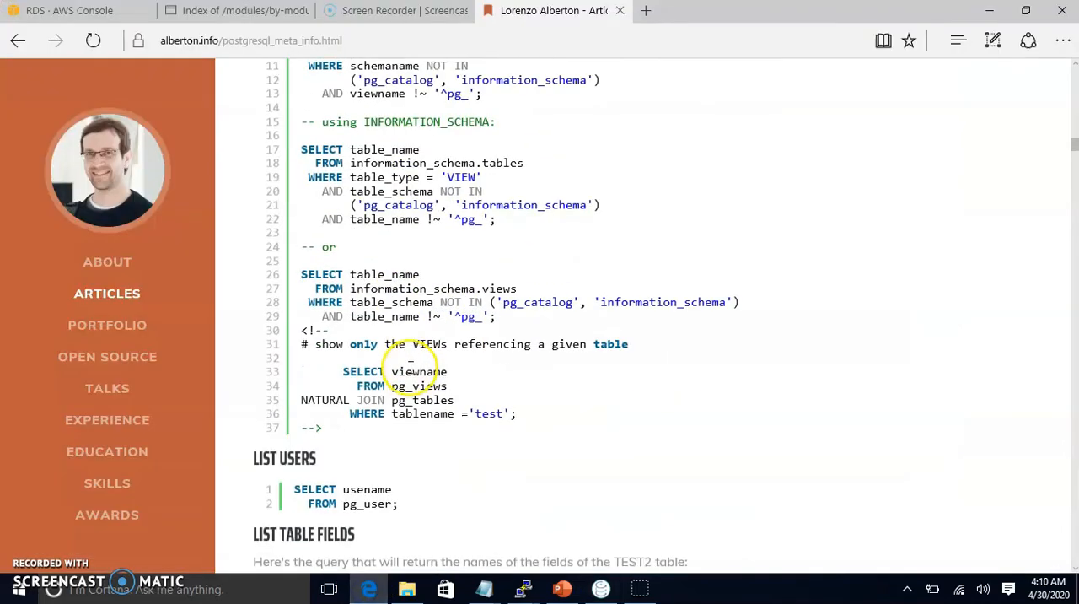
{"action": "scroll", "coordinate": [410, 364], "scroll_direction": "down", "scroll_amount": 8}
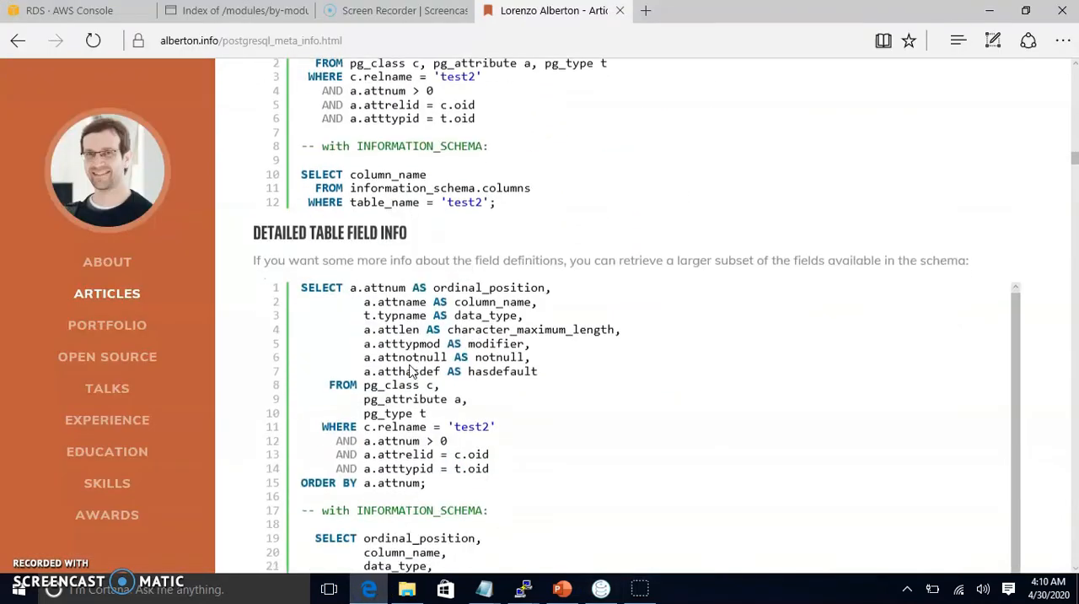
{"action": "scroll", "coordinate": [411, 367], "scroll_direction": "down", "scroll_amount": 2}
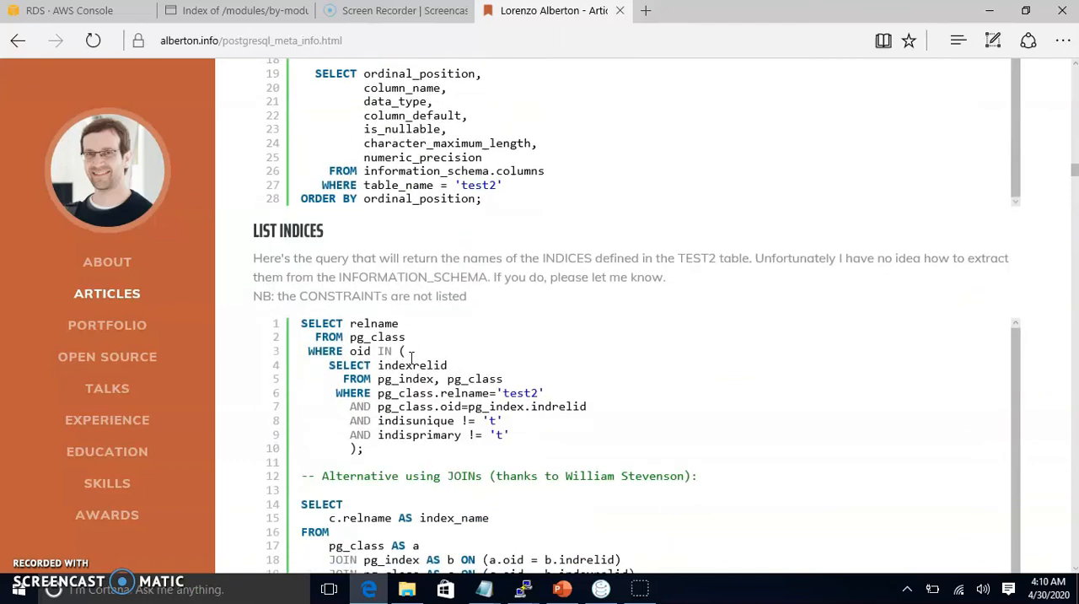
{"action": "scroll", "coordinate": [410, 360], "scroll_direction": "down", "scroll_amount": 4}
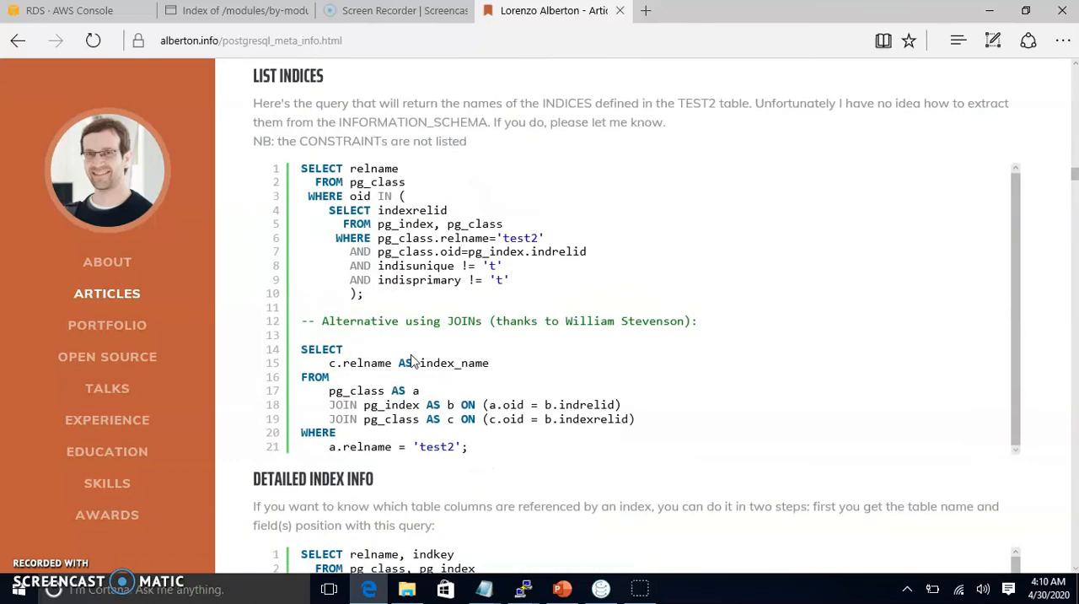
{"action": "scroll", "coordinate": [411, 361], "scroll_direction": "down", "scroll_amount": 6}
{"action": "scroll", "coordinate": [413, 359], "scroll_direction": "down", "scroll_amount": 20}
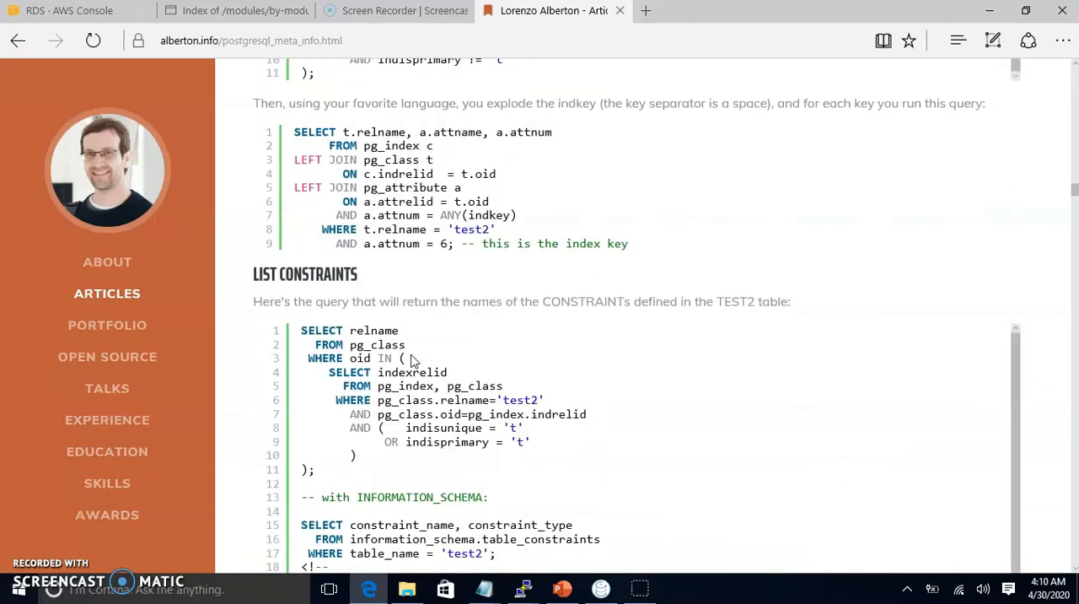
{"action": "scroll", "coordinate": [414, 358], "scroll_direction": "down", "scroll_amount": 20}
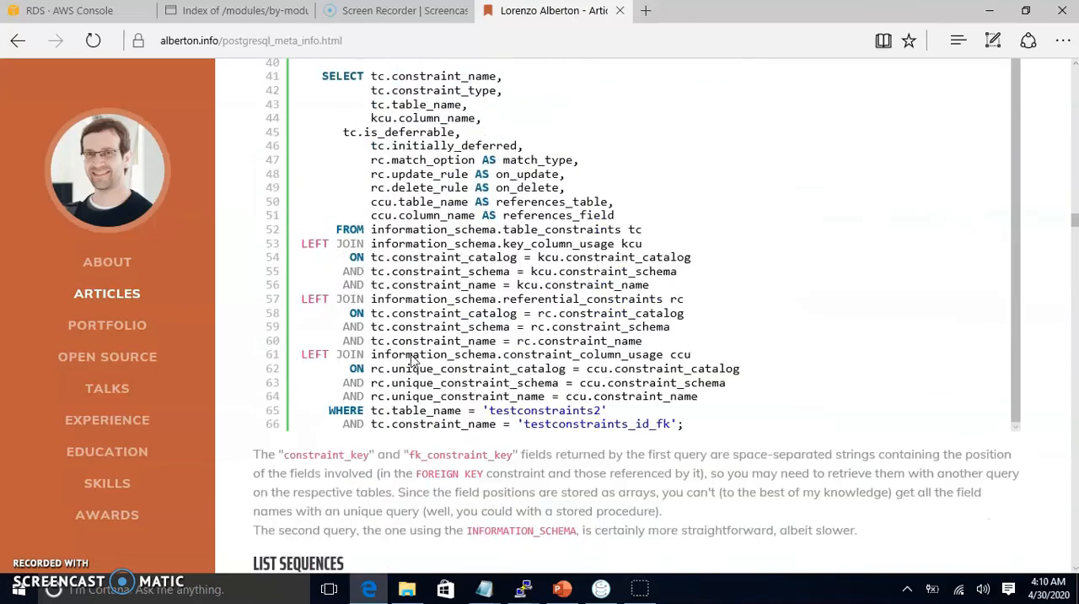
{"action": "scroll", "coordinate": [411, 354], "scroll_direction": "up", "scroll_amount": 13}
{"action": "scroll", "coordinate": [410, 355], "scroll_direction": "up", "scroll_amount": 20}
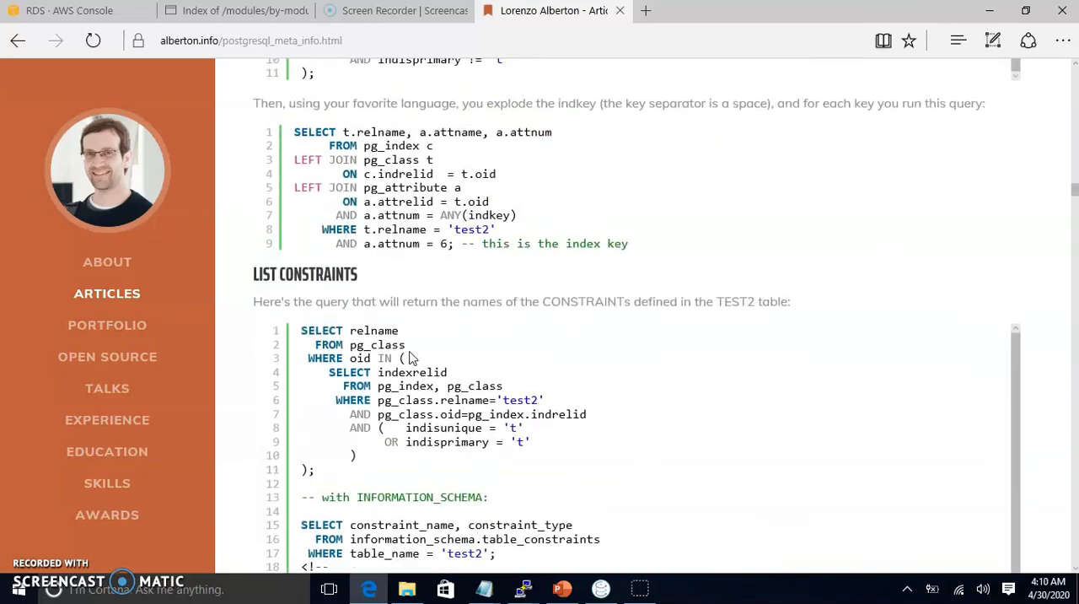
{"action": "scroll", "coordinate": [410, 356], "scroll_direction": "up", "scroll_amount": 20}
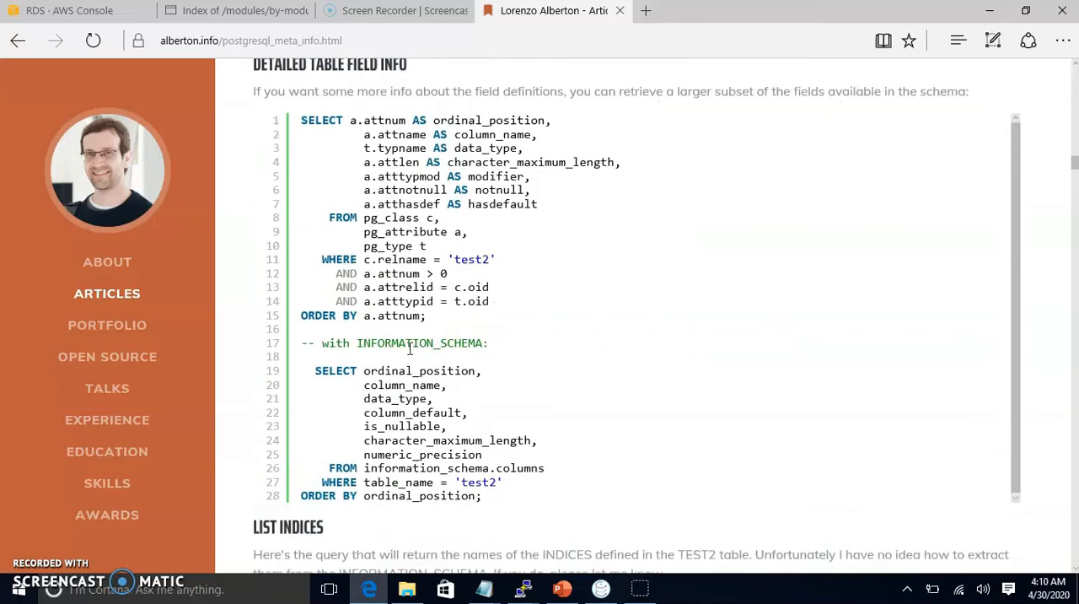
{"action": "scroll", "coordinate": [411, 353], "scroll_direction": "up", "scroll_amount": 12}
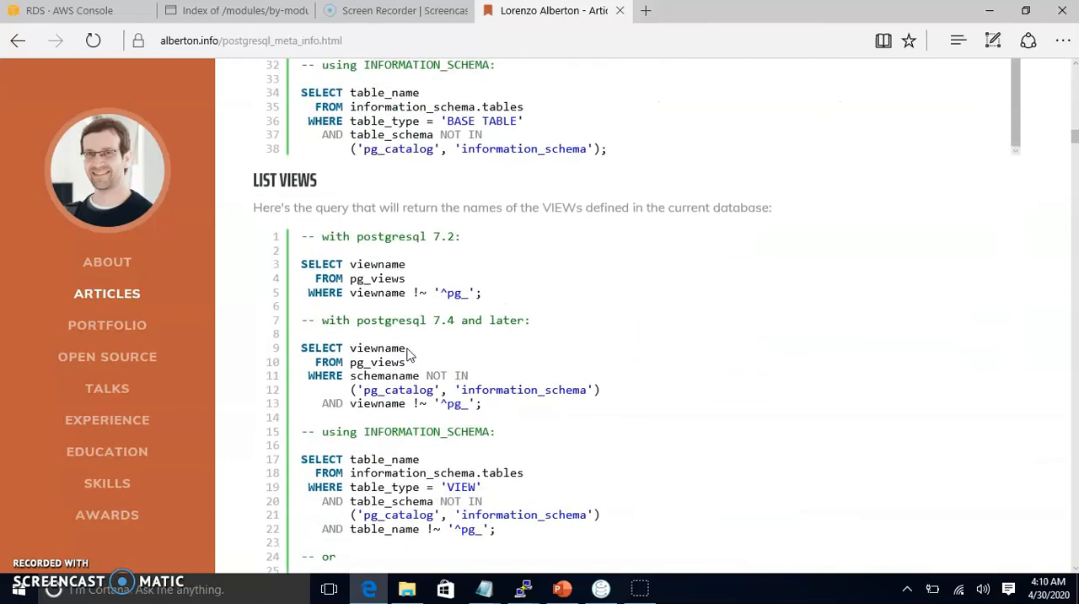
{"action": "scroll", "coordinate": [408, 351], "scroll_direction": "up", "scroll_amount": 4}
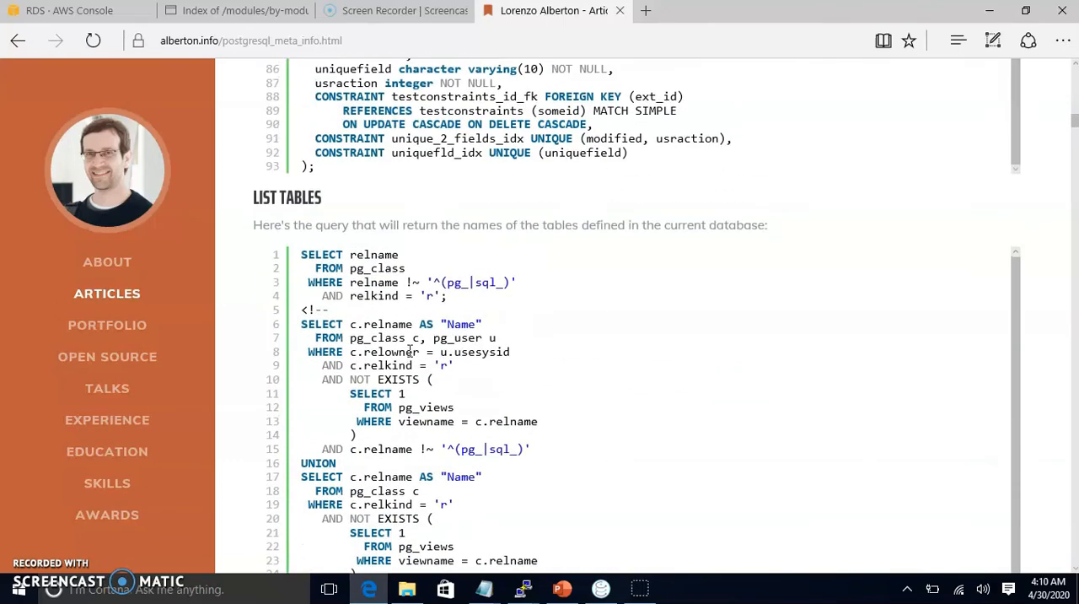
{"action": "scroll", "coordinate": [411, 353], "scroll_direction": "up", "scroll_amount": 6}
{"action": "scroll", "coordinate": [411, 351], "scroll_direction": "down", "scroll_amount": 4}
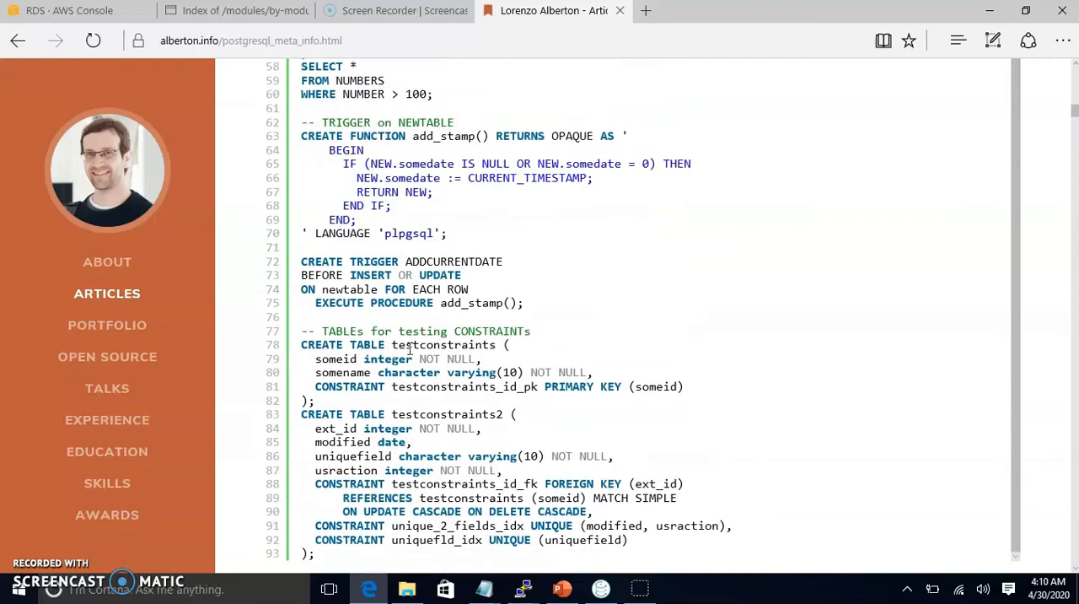
{"action": "scroll", "coordinate": [411, 351], "scroll_direction": "down", "scroll_amount": 15}
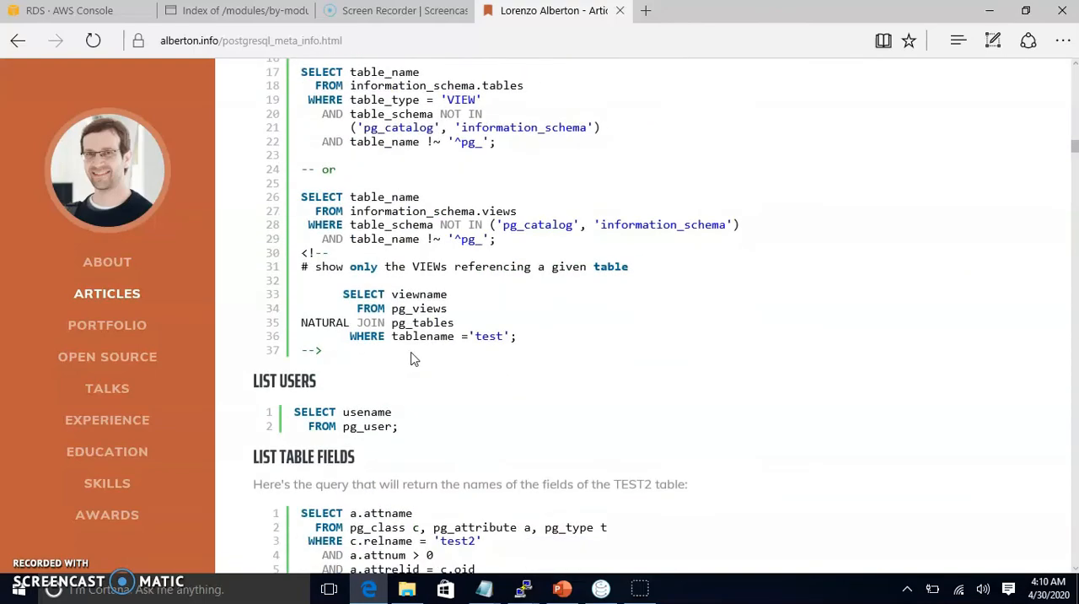
{"action": "scroll", "coordinate": [414, 352], "scroll_direction": "down", "scroll_amount": 10}
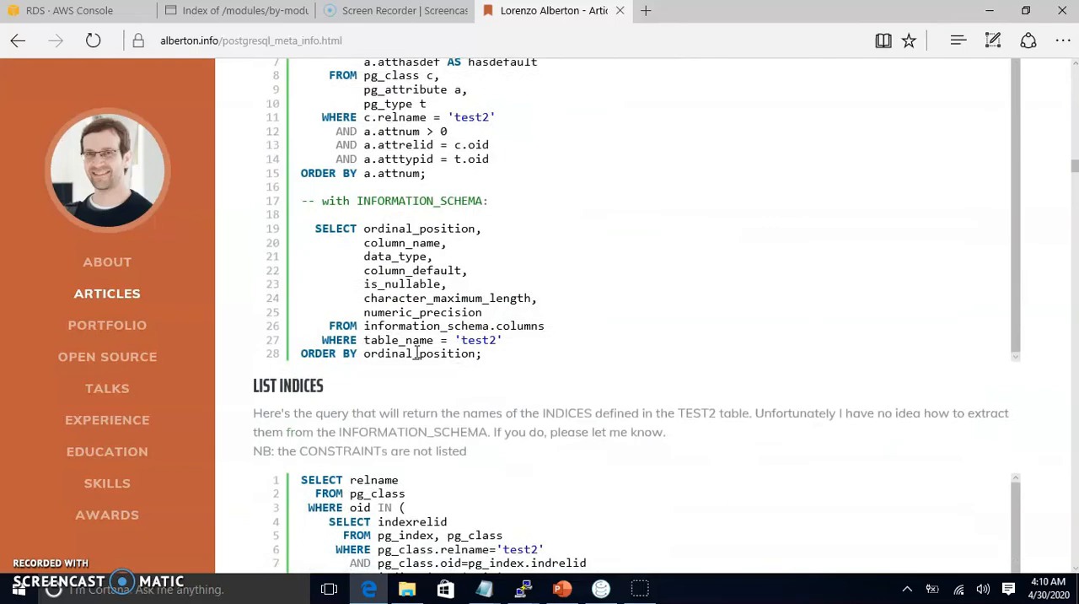
{"action": "scroll", "coordinate": [416, 353], "scroll_direction": "down", "scroll_amount": 4}
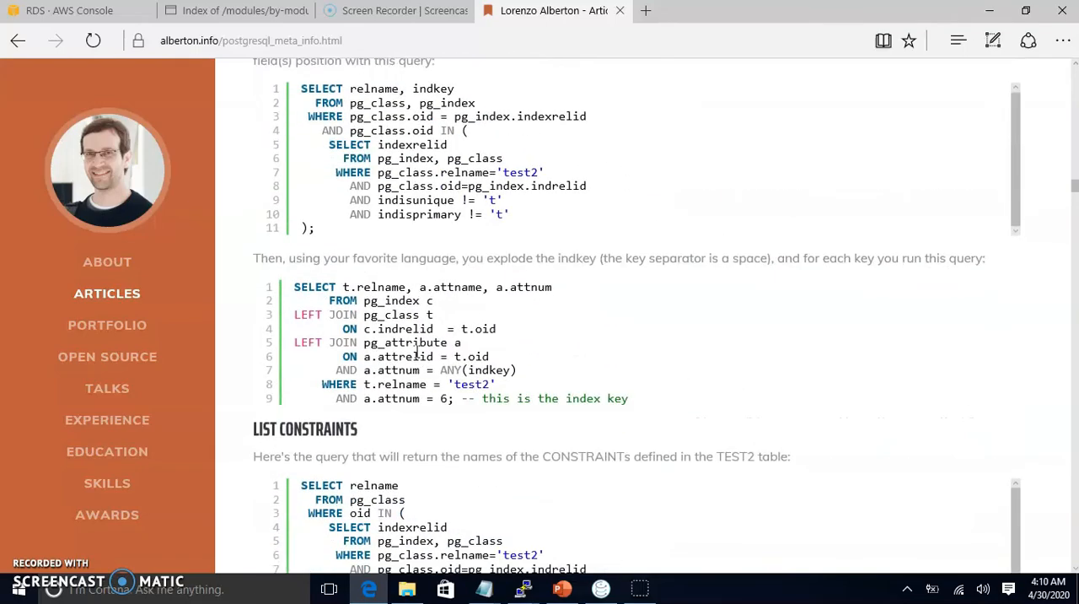
{"action": "scroll", "coordinate": [417, 352], "scroll_direction": "down", "scroll_amount": 15}
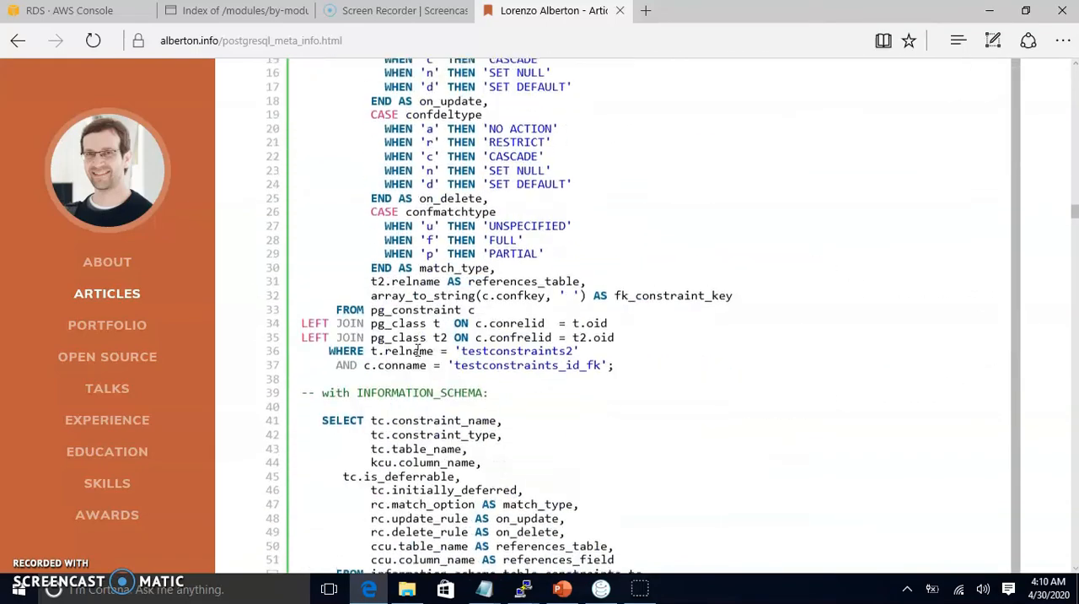
Step: Copy the article's first List Triggers query, using pg_trigger and pg_class, into Sqlectron below the view query and run it
{"action": "scroll", "coordinate": [418, 352], "scroll_direction": "down", "scroll_amount": 12}
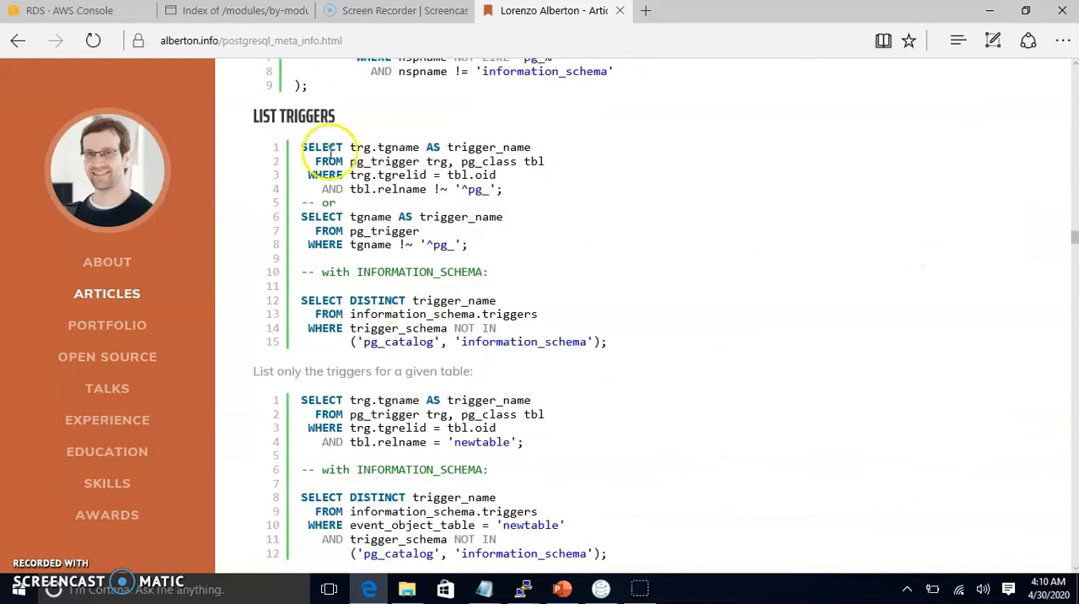
{"action": "left_click_drag", "start_coordinate": [510, 192], "coordinate": [302, 145]}
{"action": "key", "text": "ctrl+c"}
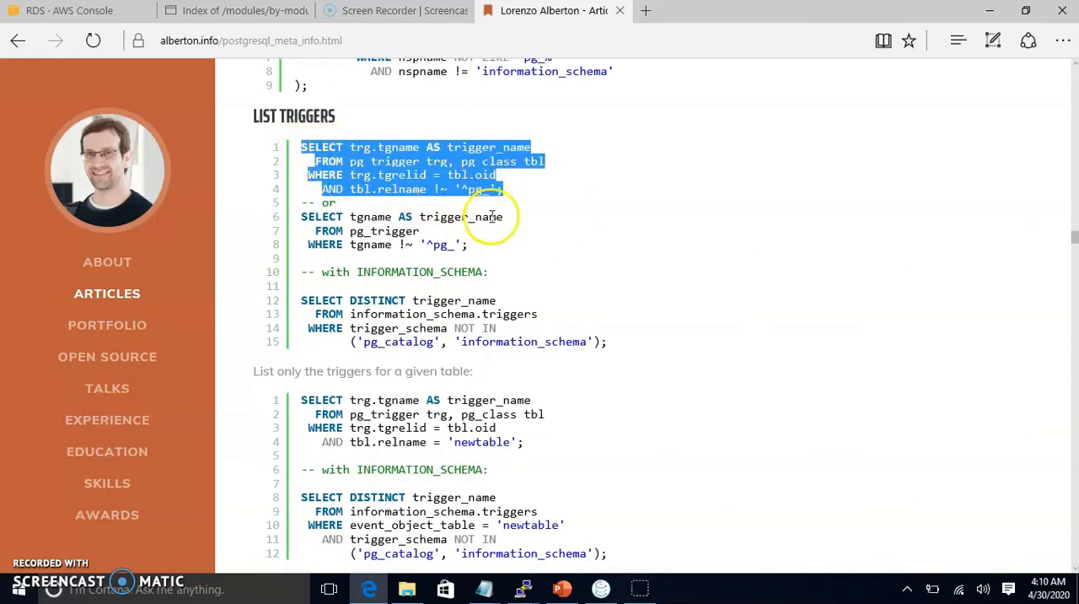
{"action": "key", "text": "alt+Tab"}
{"action": "left_click", "coordinate": [680, 236]}
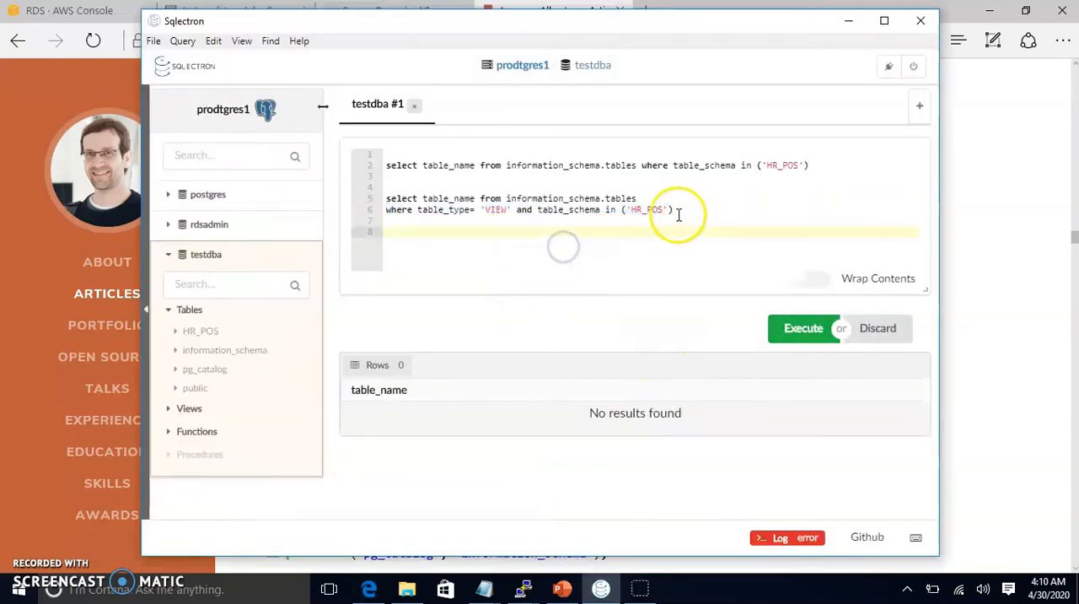
{"action": "key", "text": "ctrl+v"}
{"action": "left_click_drag", "start_coordinate": [544, 255], "coordinate": [391, 221]}
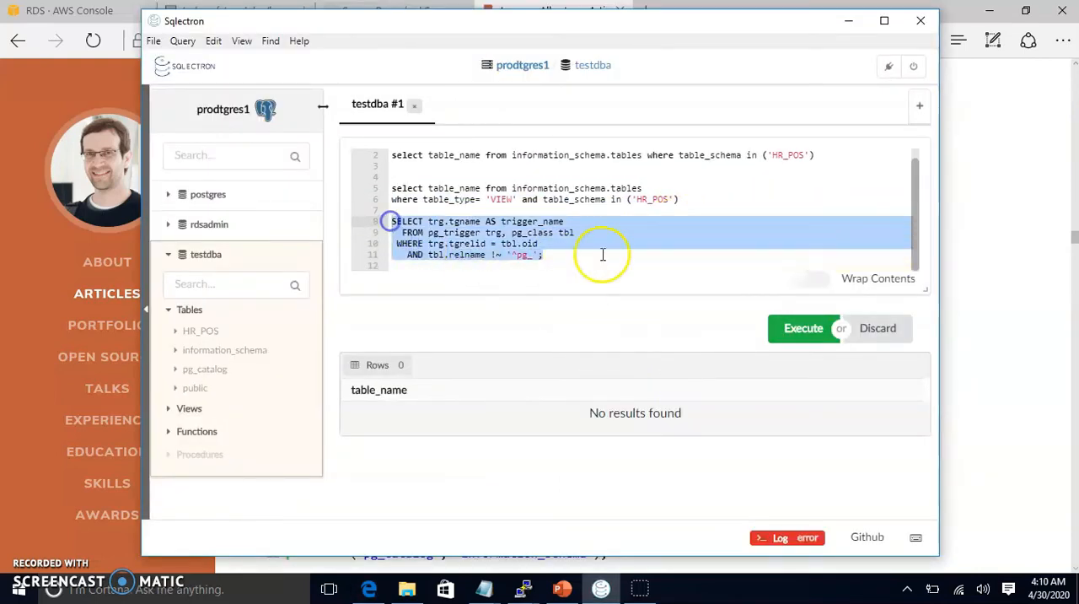
{"action": "left_click", "coordinate": [809, 328]}
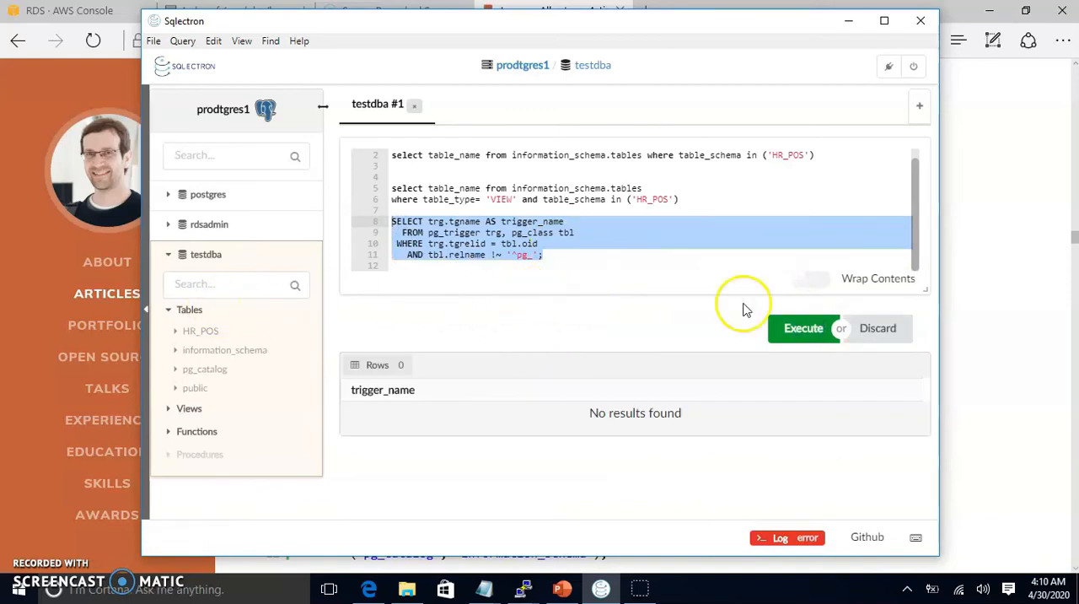
Step: Copy the article's SELECT DISTINCT trigger_name query on information_schema.triggers into Sqlectron below the previous trigger query and run it
{"action": "left_click", "coordinate": [971, 210]}
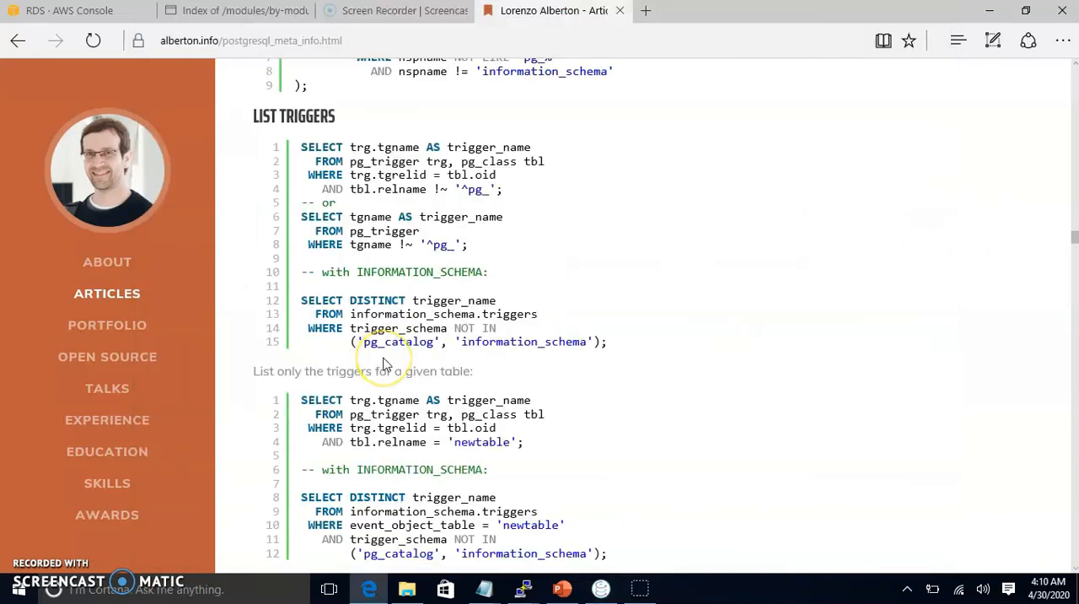
{"action": "left_click_drag", "start_coordinate": [613, 343], "coordinate": [303, 302]}
{"action": "key", "text": "ctrl+c"}
{"action": "key", "text": "alt+Tab"}
{"action": "left_click", "coordinate": [620, 248]}
{"action": "left_click", "coordinate": [578, 256]}
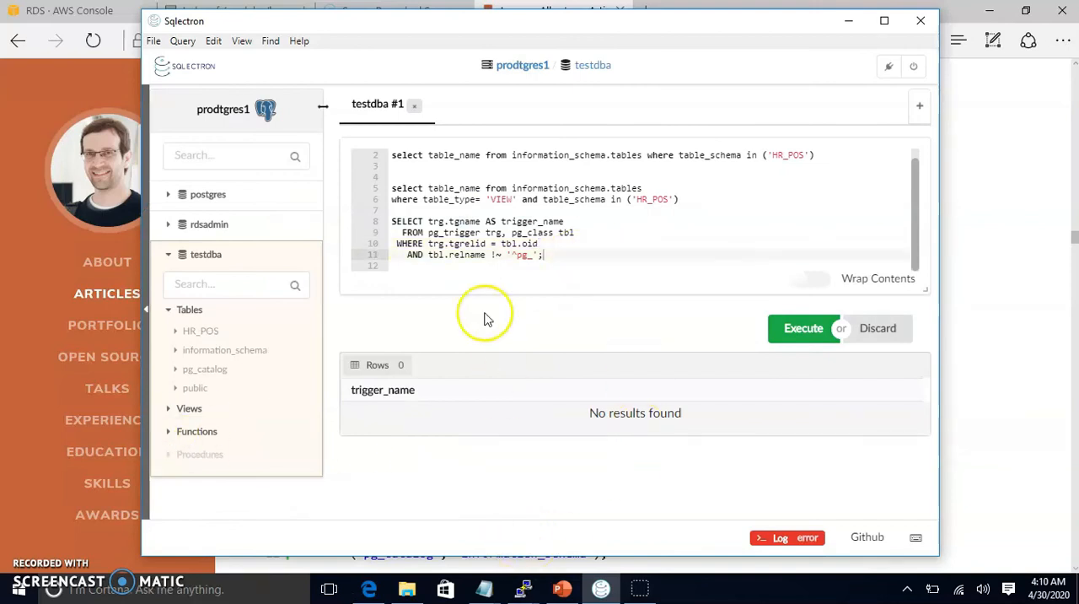
{"action": "key", "text": "Return"}
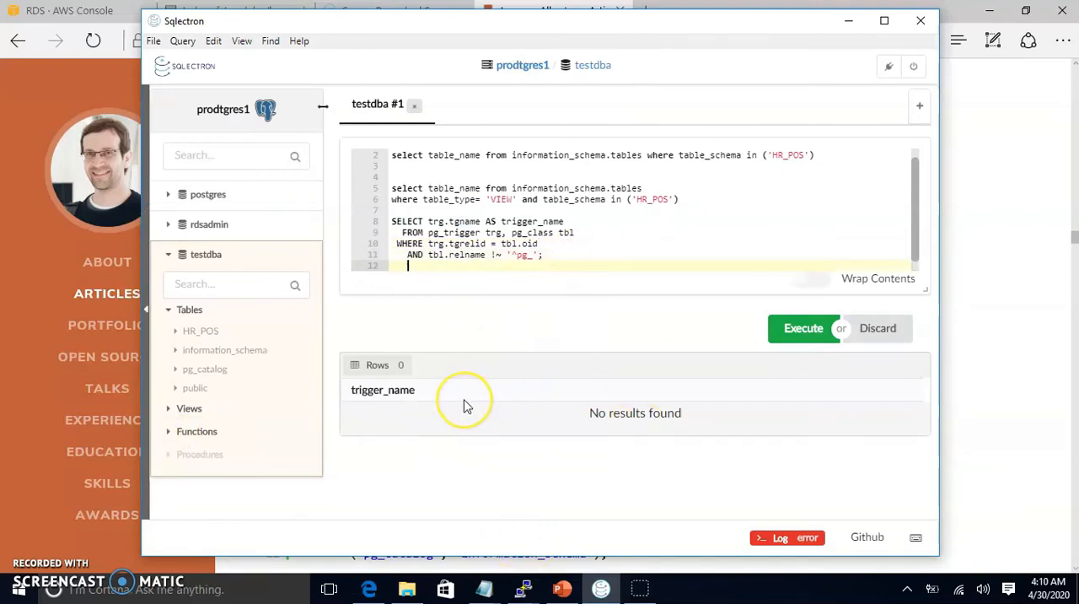
{"action": "key", "text": "Return"}
{"action": "key", "text": "Return"}
{"action": "key", "text": "ctrl+v"}
{"action": "left_click_drag", "start_coordinate": [645, 259], "coordinate": [393, 219]}
{"action": "left_click", "coordinate": [793, 332]}
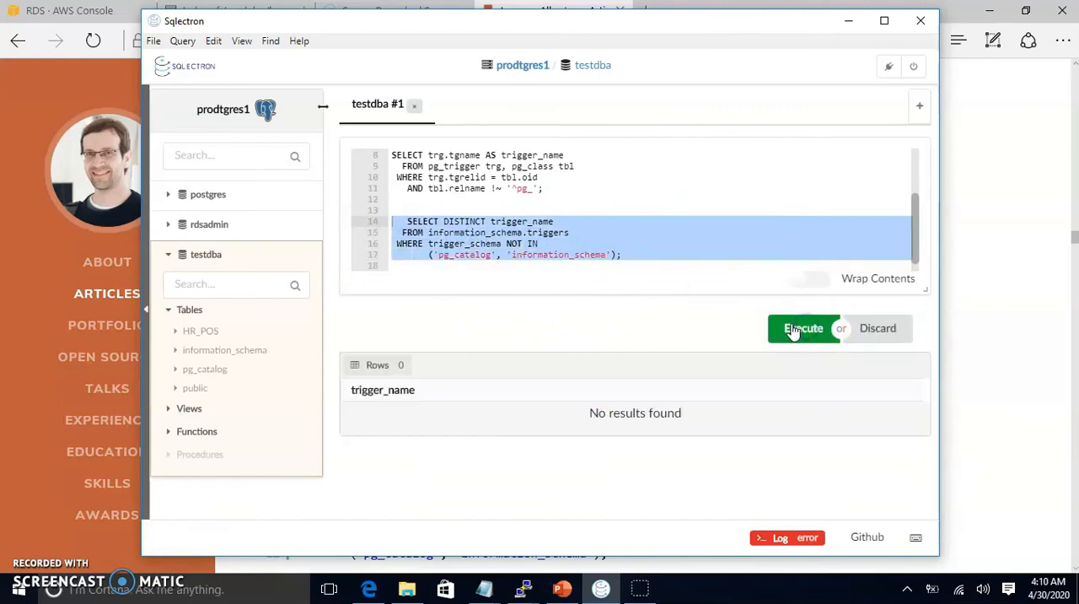
Step: Switch to the browser and examine the metadata article's queries for triggers, functions, procedure definitions, and sequences
{"action": "key", "text": "alt+Tab"}
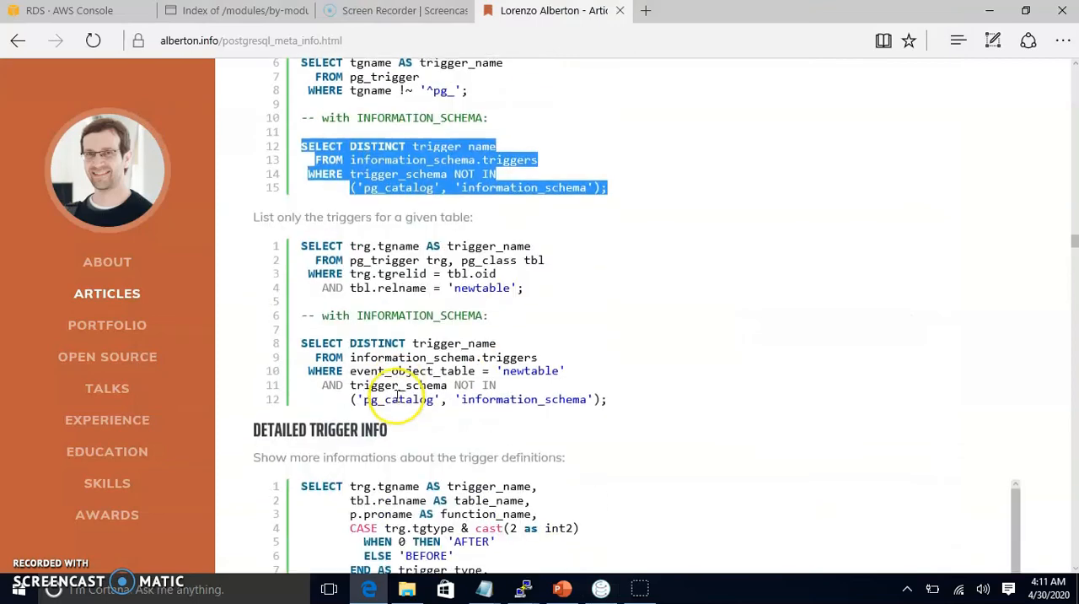
{"action": "scroll", "coordinate": [405, 383], "scroll_direction": "down", "scroll_amount": 3}
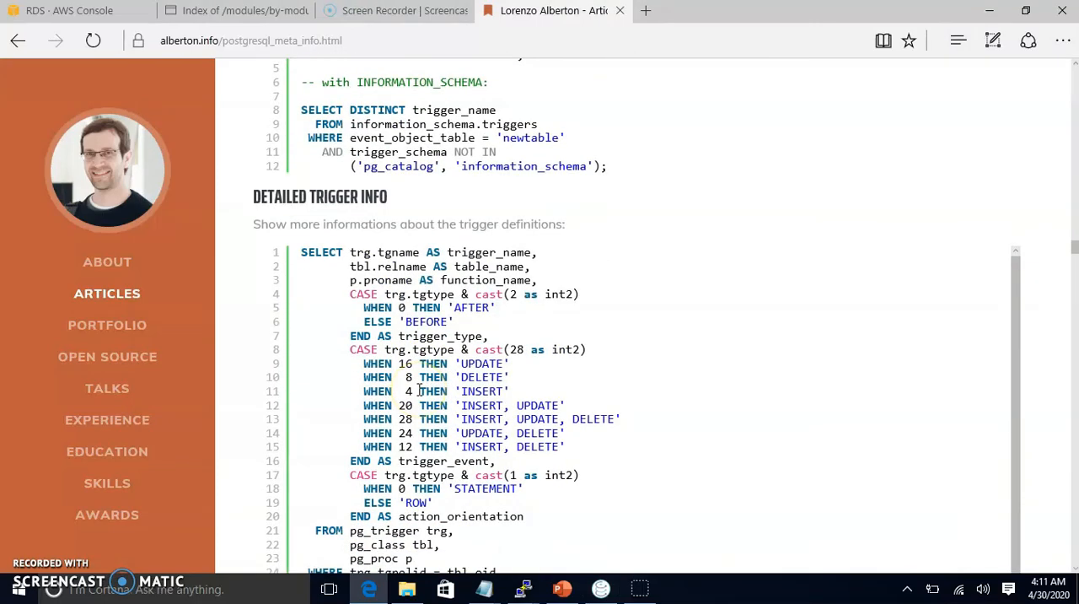
{"action": "scroll", "coordinate": [419, 390], "scroll_direction": "down", "scroll_amount": 9}
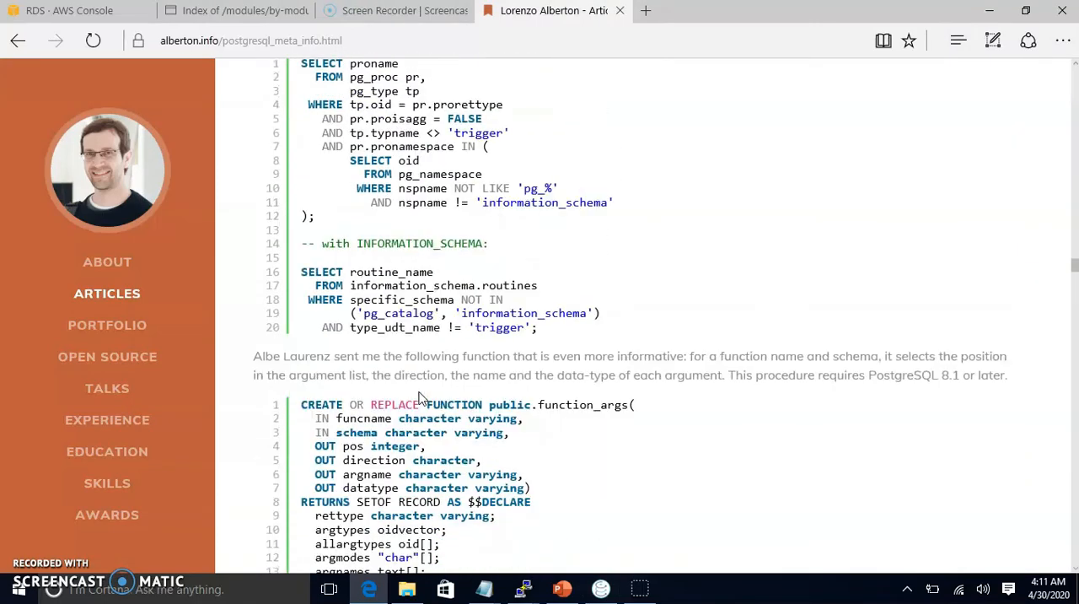
{"action": "scroll", "coordinate": [422, 397], "scroll_direction": "down", "scroll_amount": 9}
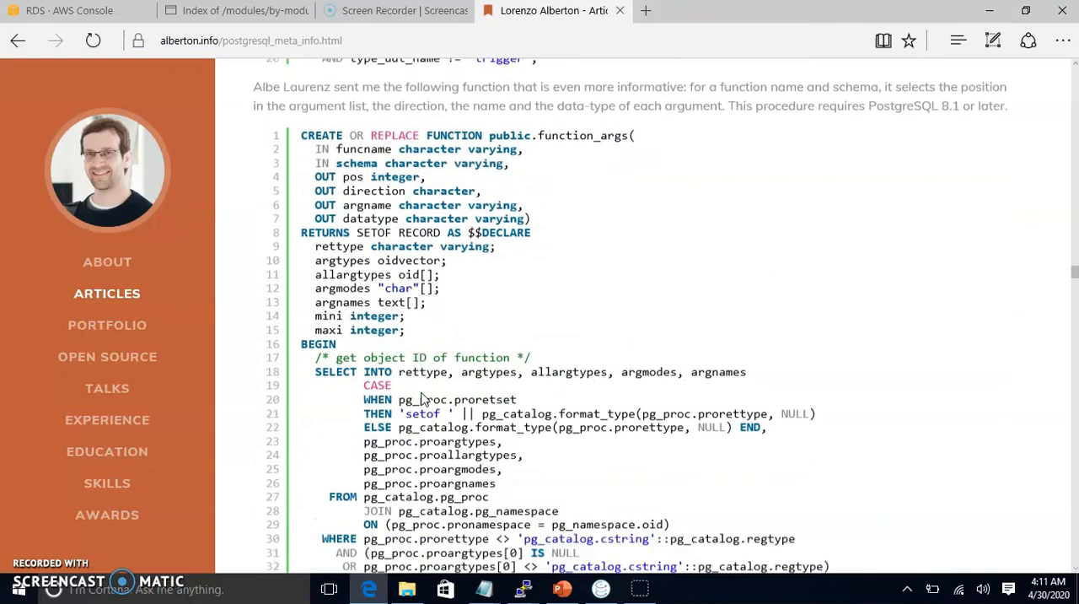
{"action": "scroll", "coordinate": [424, 393], "scroll_direction": "down", "scroll_amount": 8}
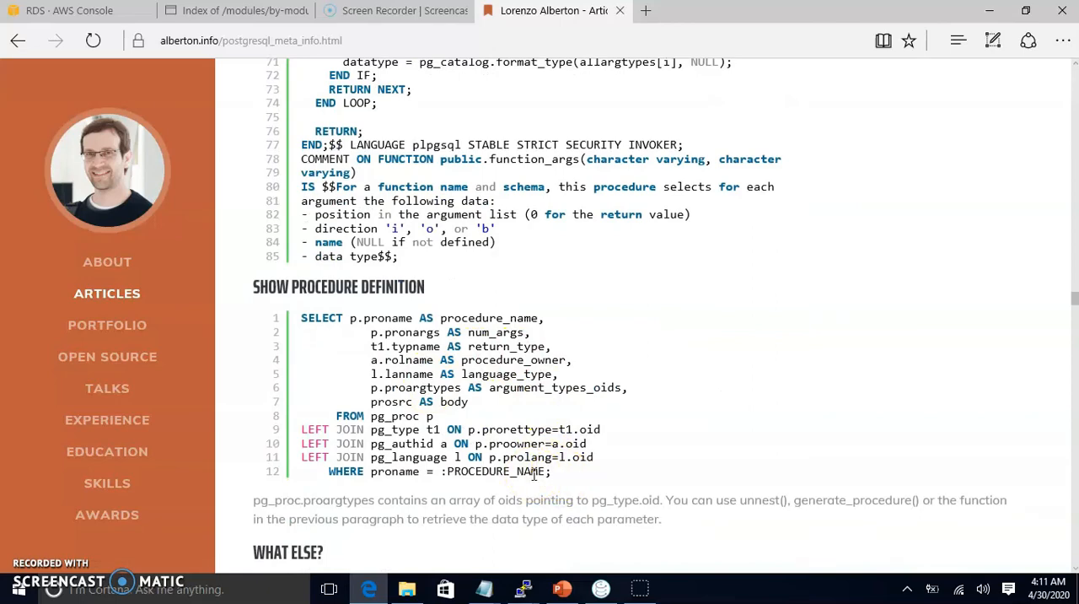
{"action": "scroll", "coordinate": [537, 474], "scroll_direction": "up", "scroll_amount": 3}
{"action": "scroll", "coordinate": [536, 474], "scroll_direction": "down", "scroll_amount": 4}
{"action": "scroll", "coordinate": [534, 481], "scroll_direction": "down", "scroll_amount": 4}
{"action": "scroll", "coordinate": [533, 488], "scroll_direction": "up", "scroll_amount": 5}
{"action": "scroll", "coordinate": [529, 485], "scroll_direction": "up", "scroll_amount": 12}
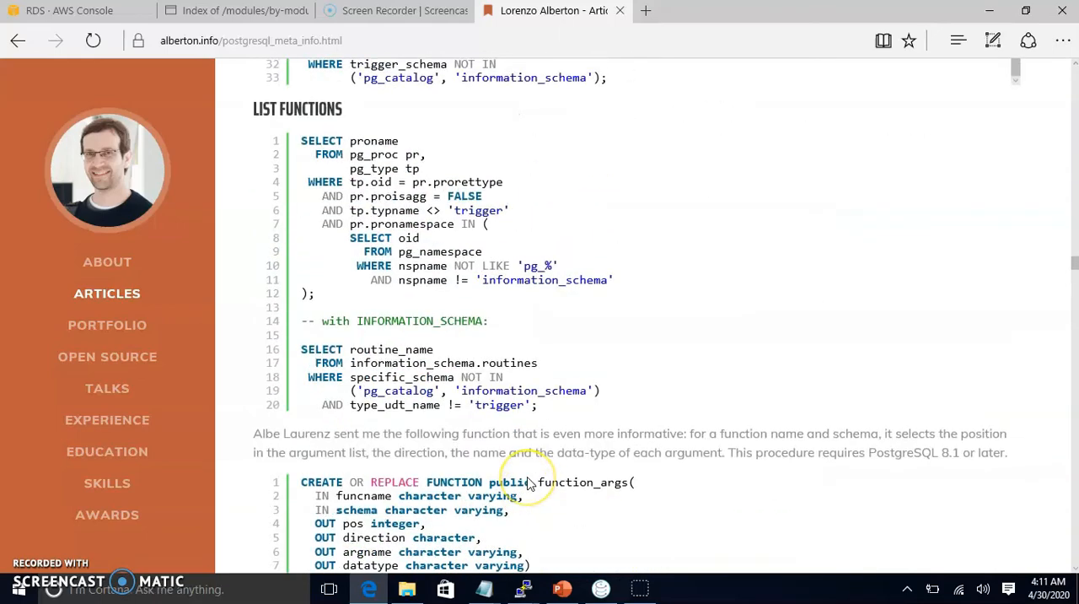
{"action": "scroll", "coordinate": [529, 483], "scroll_direction": "up", "scroll_amount": 3}
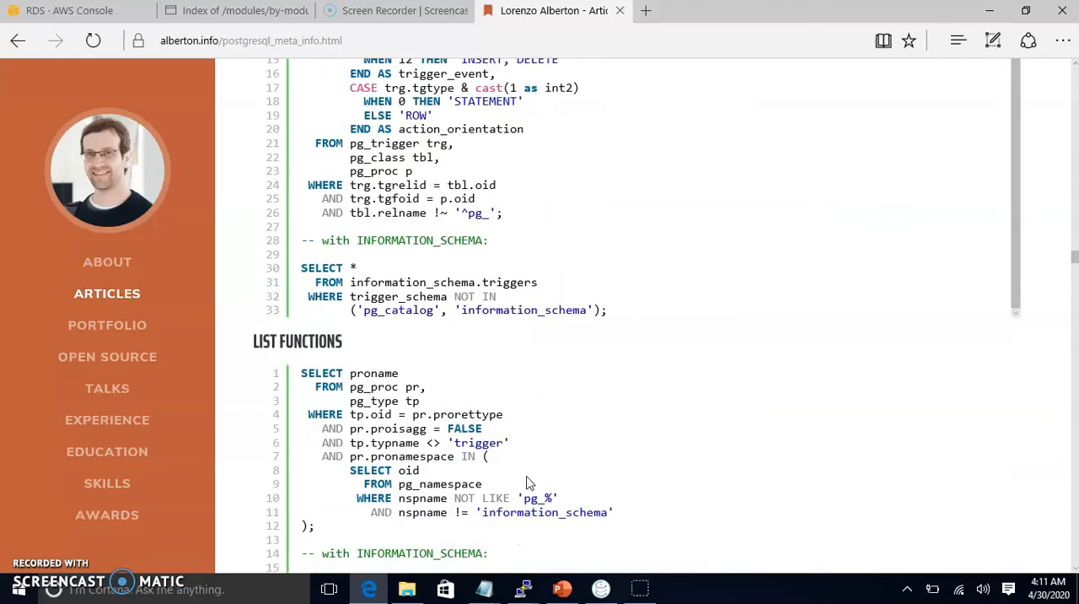
{"action": "scroll", "coordinate": [530, 482], "scroll_direction": "up", "scroll_amount": 7}
{"action": "scroll", "coordinate": [530, 479], "scroll_direction": "up", "scroll_amount": 6}
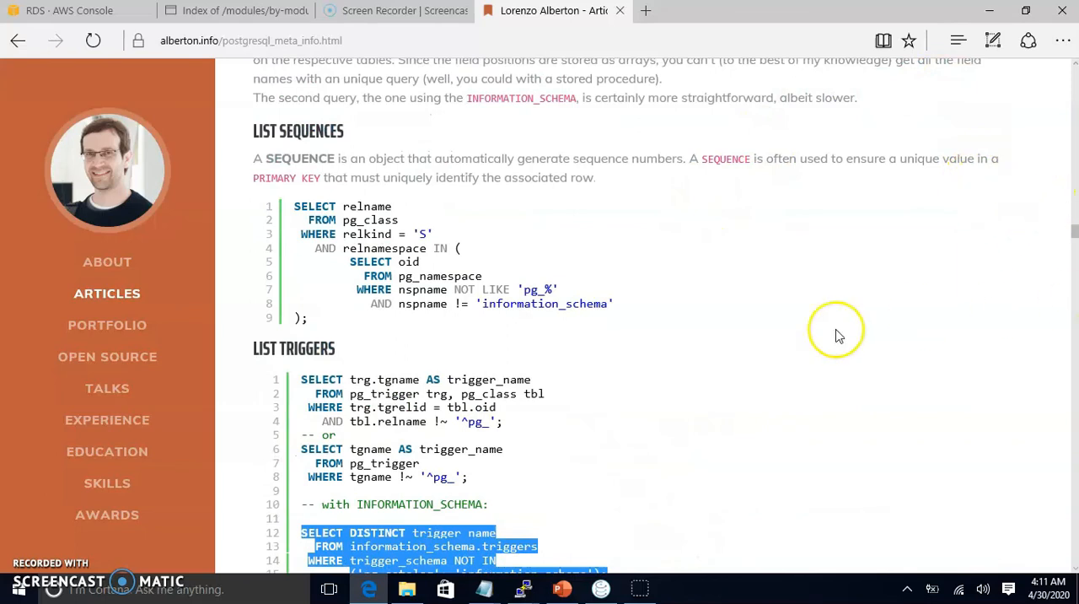
Step: Switch to the root PuTTY terminal, maximize it, and open TRIGGER_hr_output.sql with the view command
{"action": "mouse_move", "coordinate": [524, 593]}
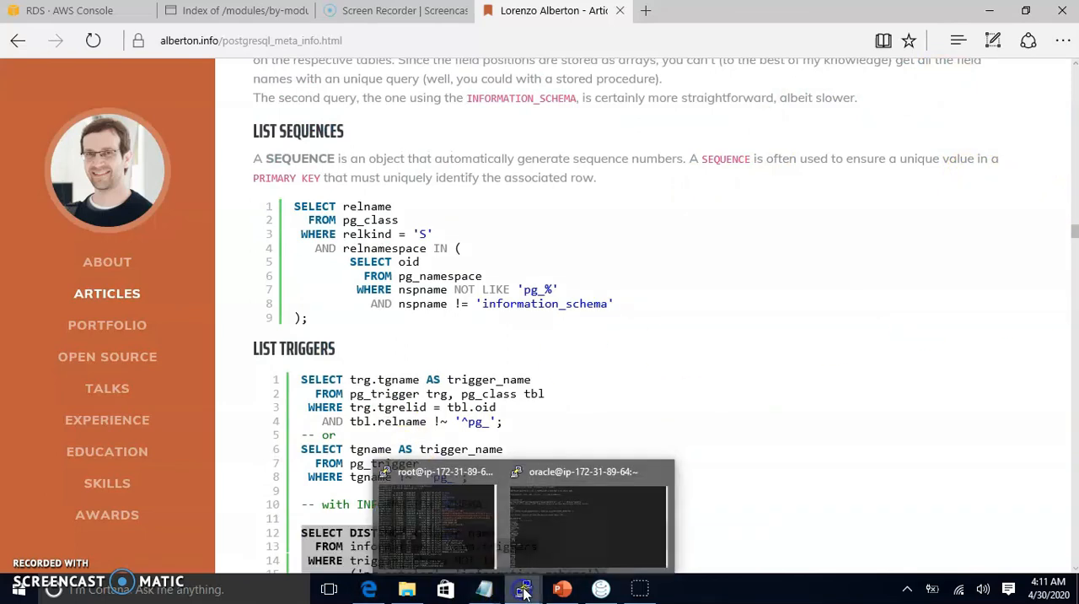
{"action": "left_click", "coordinate": [417, 514]}
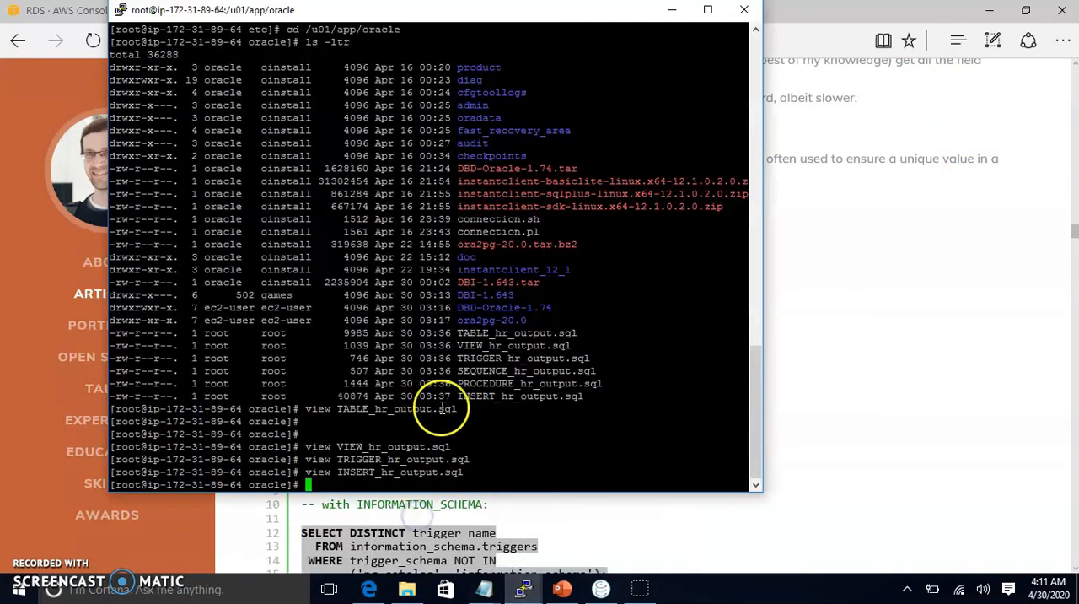
{"action": "double_click", "coordinate": [380, 457]}
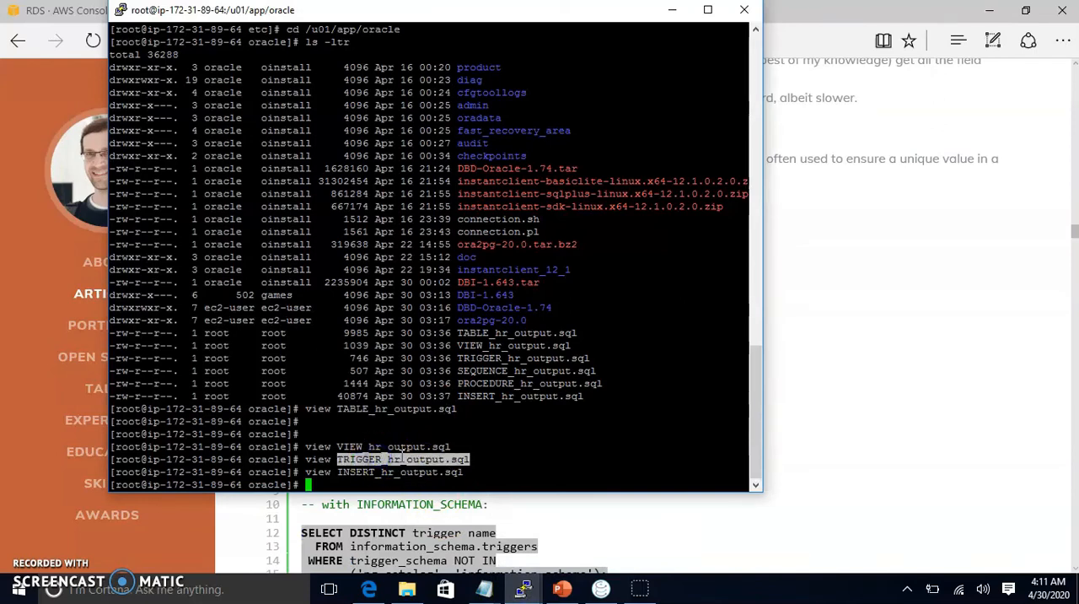
{"action": "type", "text": "vi"}
{"action": "key", "text": "BackSpace"}
{"action": "key", "text": "BackSpace"}
{"action": "key", "text": "BackSpace"}
{"action": "left_click", "coordinate": [707, 9]}
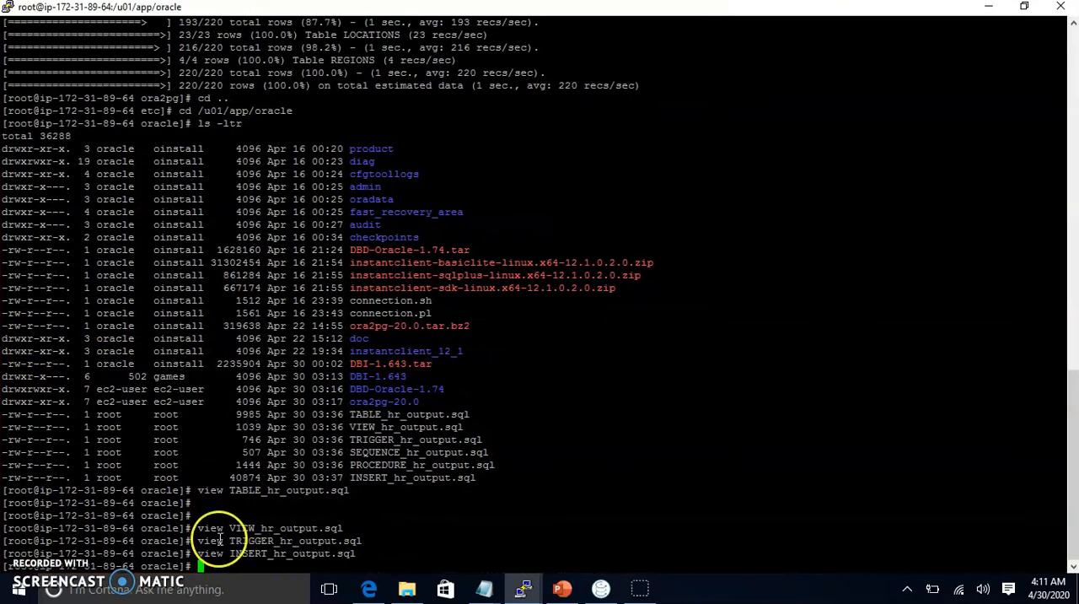
{"action": "left_click_drag", "start_coordinate": [197, 540], "coordinate": [375, 540]}
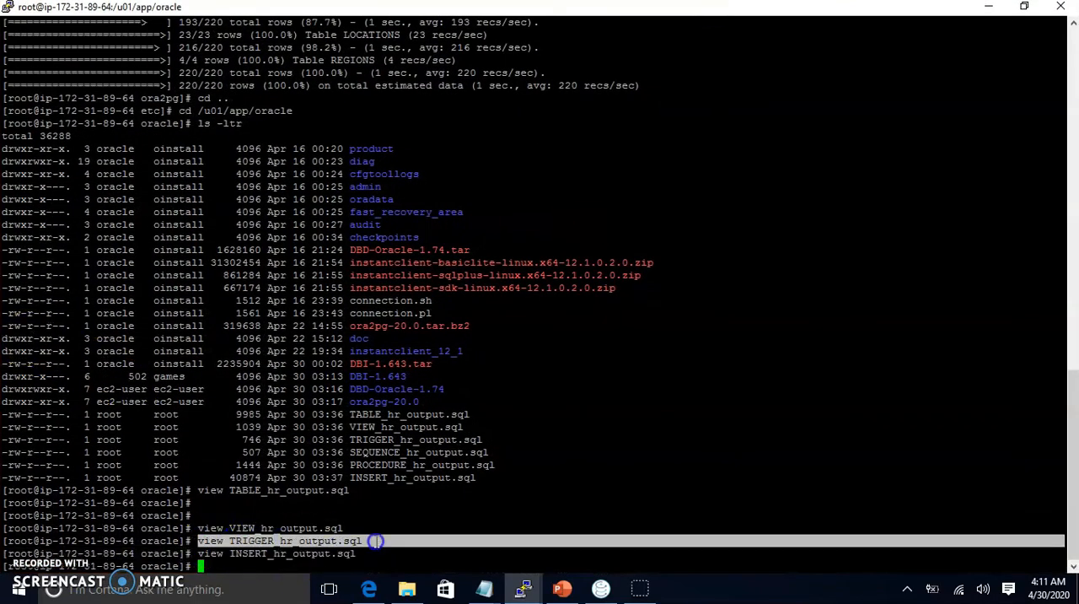
{"action": "right_click", "coordinate": [365, 374]}
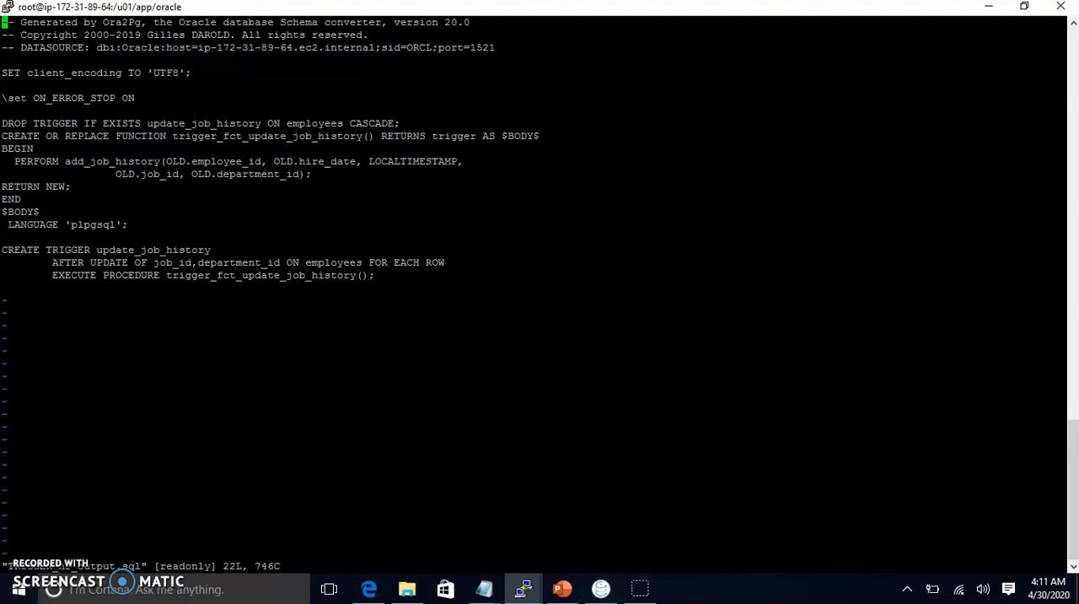
Step: Copy the trigger_fct_update_job_history function and update_job_history trigger definitions from the file into Sqlectron below the existing queries, and review them
{"action": "left_click_drag", "start_coordinate": [2, 136], "coordinate": [441, 282]}
{"action": "left_click", "coordinate": [601, 588]}
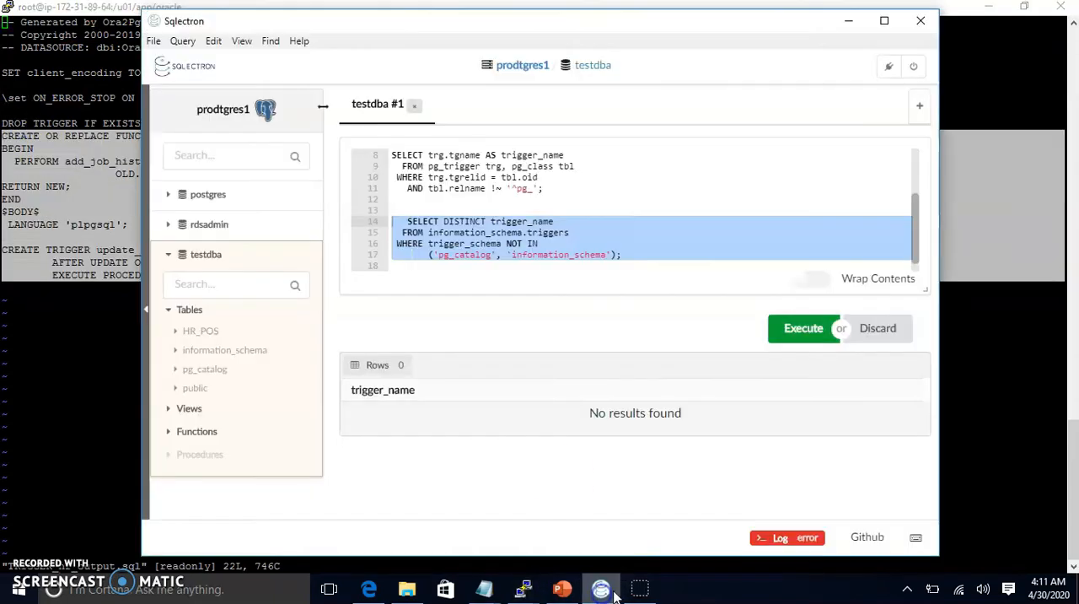
{"action": "left_click", "coordinate": [634, 263]}
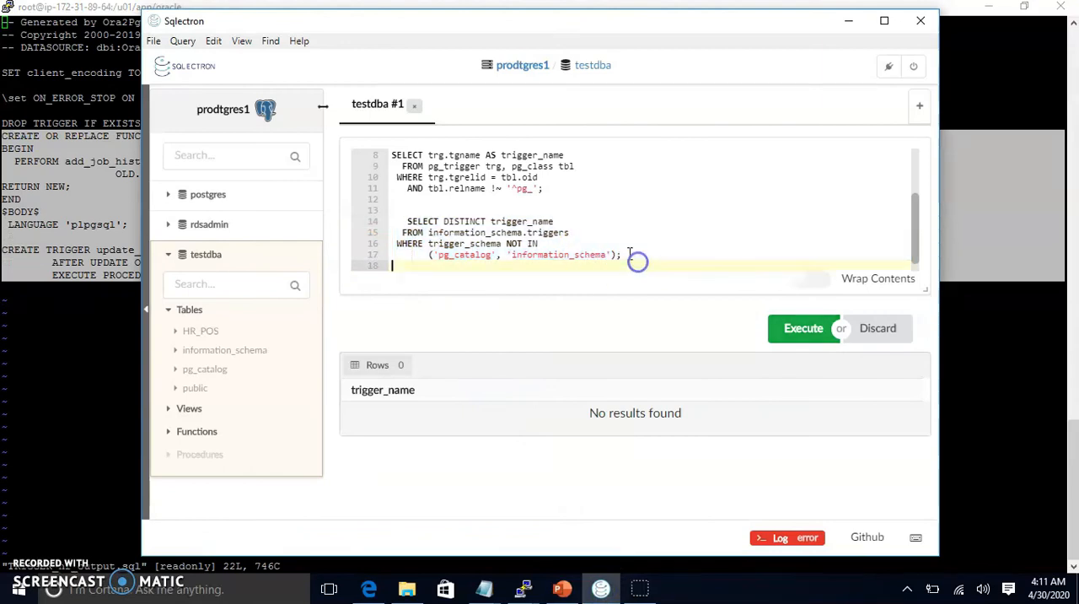
{"action": "key", "text": "Return"}
{"action": "key", "text": "Return"}
{"action": "key", "text": "Return"}
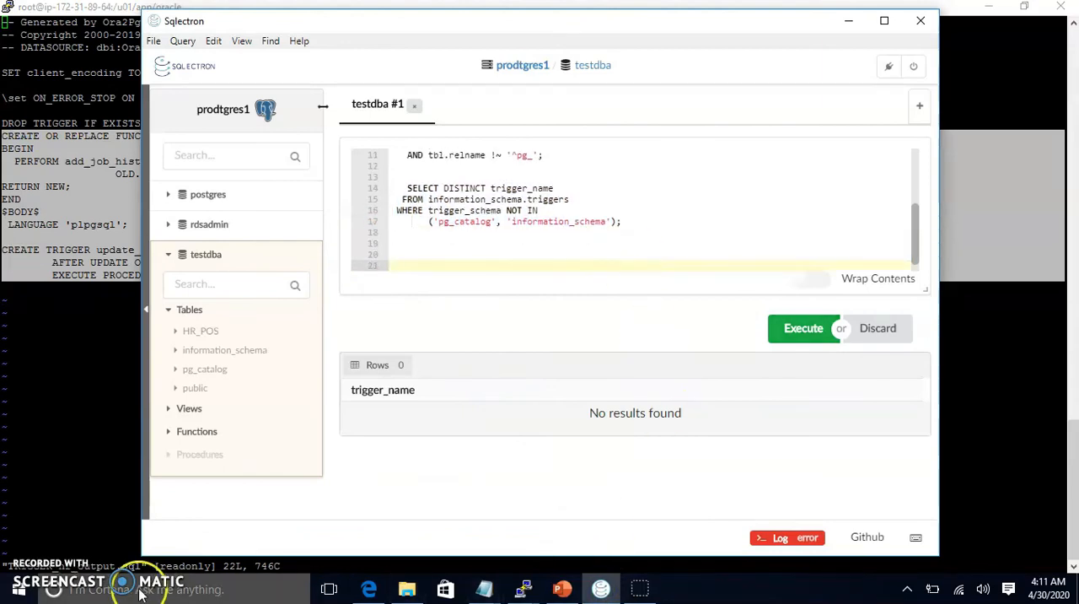
{"action": "key", "text": "ctrl+v"}
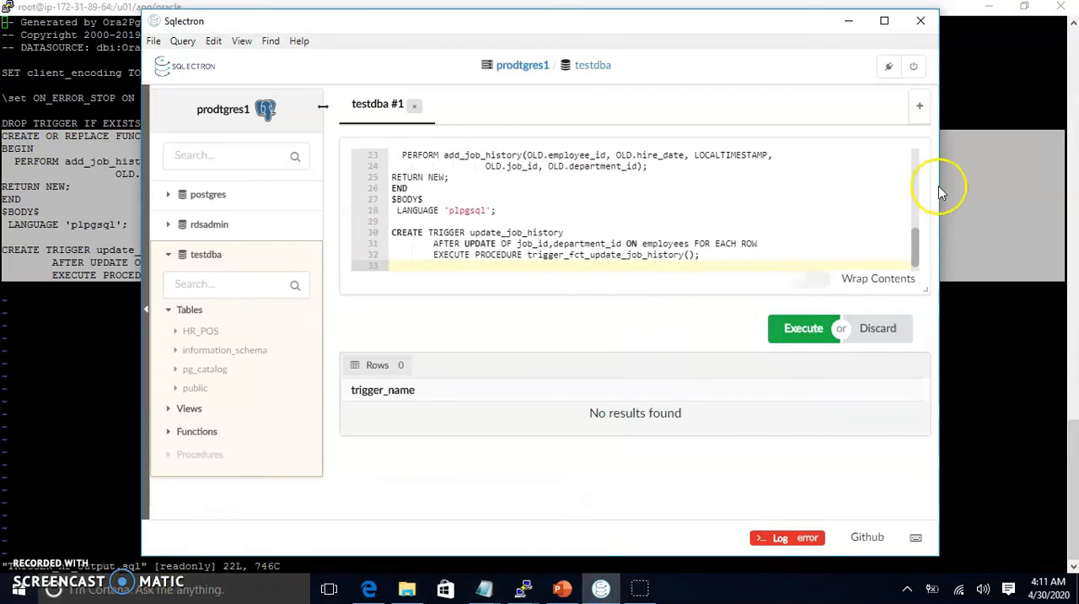
{"action": "scroll", "coordinate": [638, 228], "scroll_direction": "up", "scroll_amount": 3}
{"action": "scroll", "coordinate": [637, 225], "scroll_direction": "down", "scroll_amount": 1}
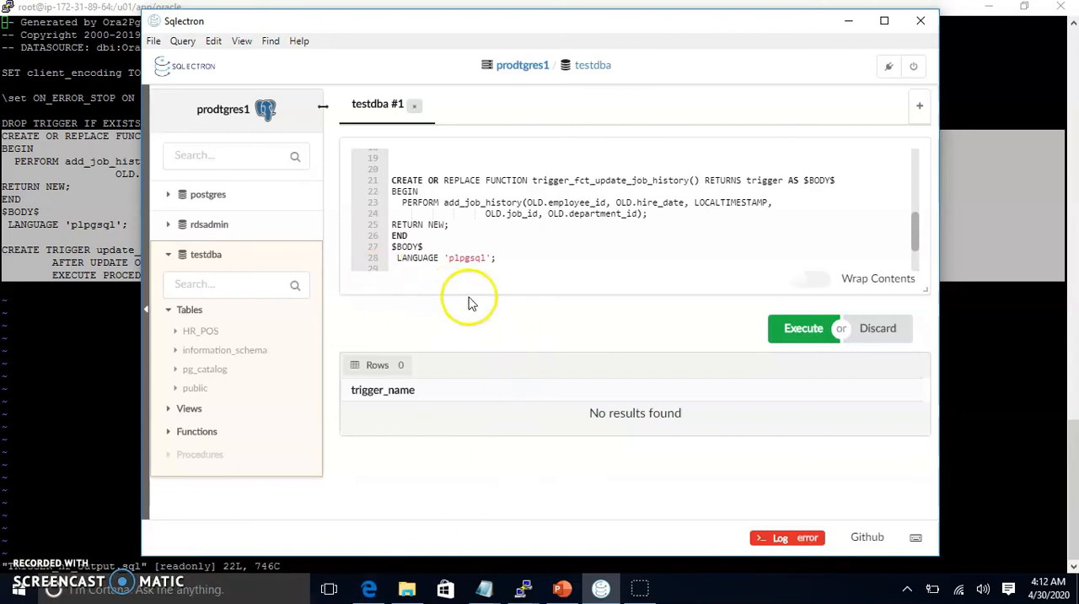
{"action": "scroll", "coordinate": [459, 244], "scroll_direction": "up", "scroll_amount": 2}
{"action": "scroll", "coordinate": [457, 239], "scroll_direction": "down", "scroll_amount": 2}
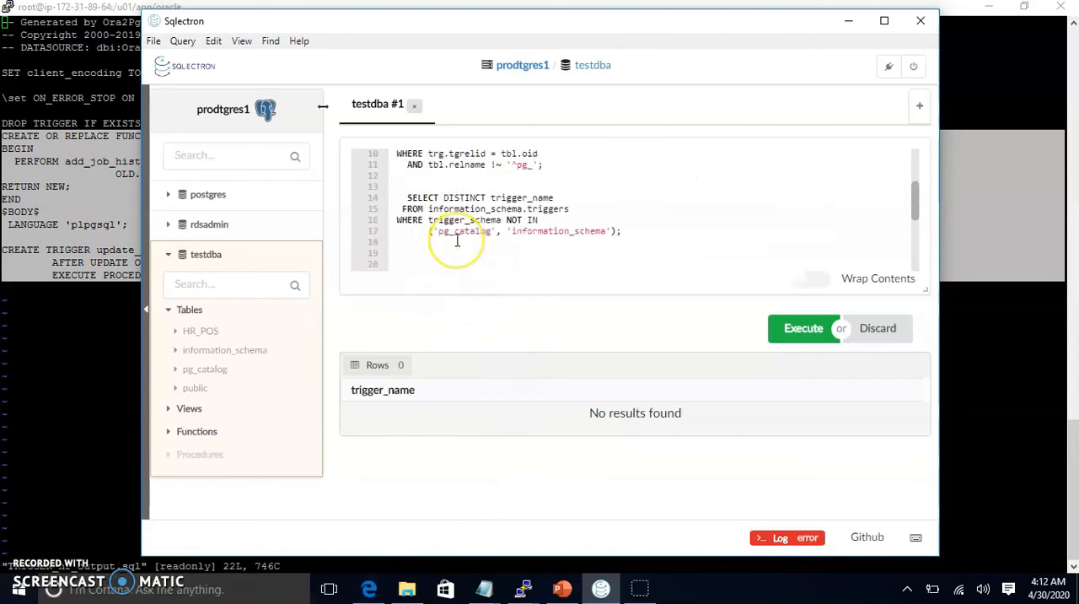
{"action": "left_click", "coordinate": [452, 214]}
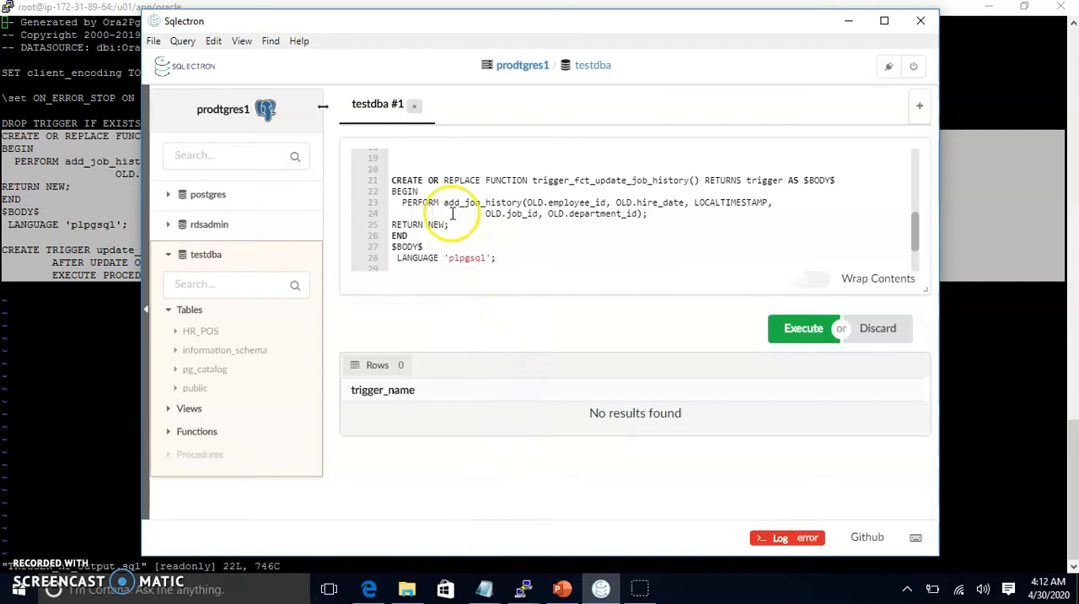
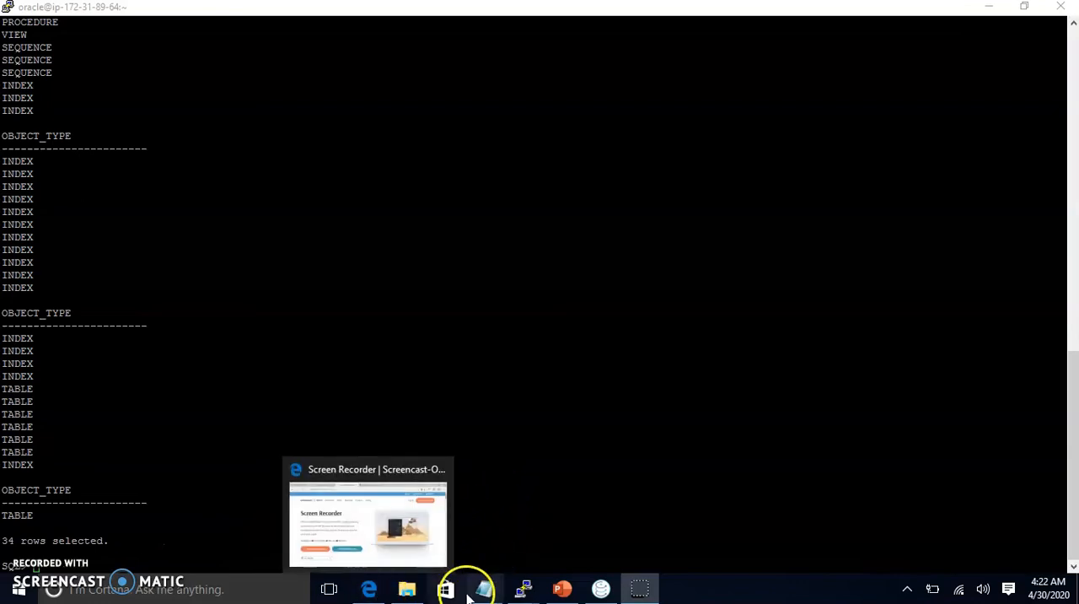
Step: Copy the cutover query SELECT MACHINE, COUNT FROM V$SESSION GROUP BY MACHINE; from the Notepad script into the oracle PuTTY terminal and run it
{"action": "mouse_move", "coordinate": [484, 588]}
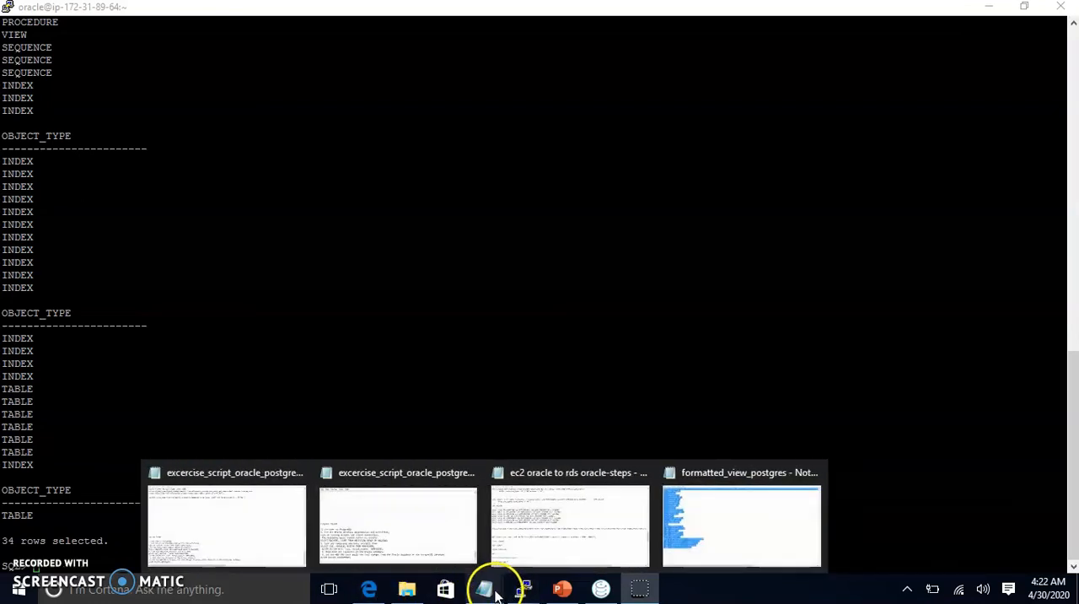
{"action": "left_click", "coordinate": [285, 545]}
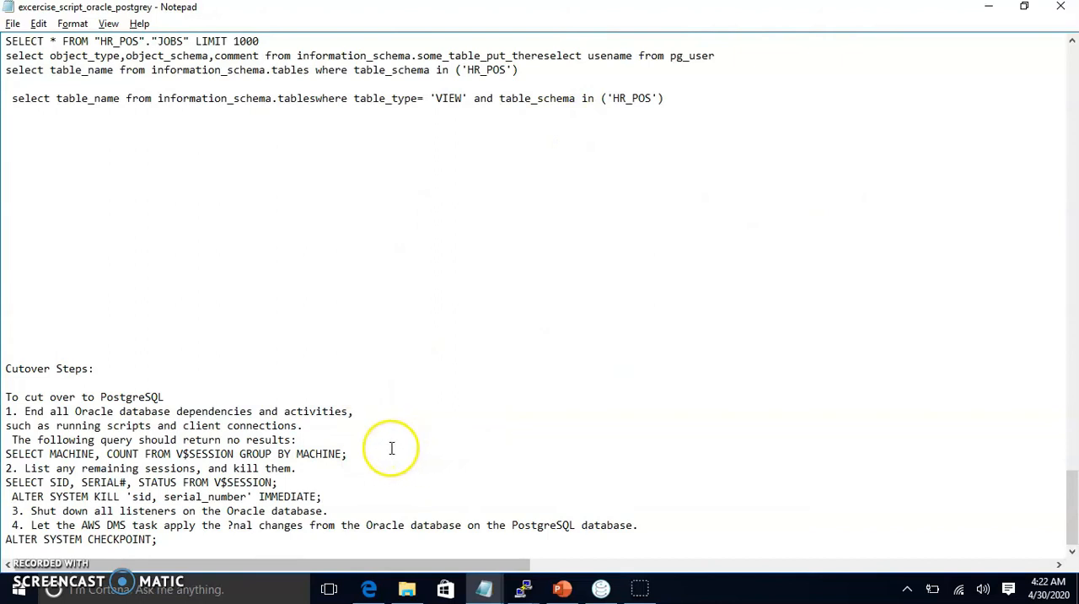
{"action": "left_click_drag", "start_coordinate": [358, 454], "coordinate": [3, 455]}
{"action": "key", "text": "ctrl+c"}
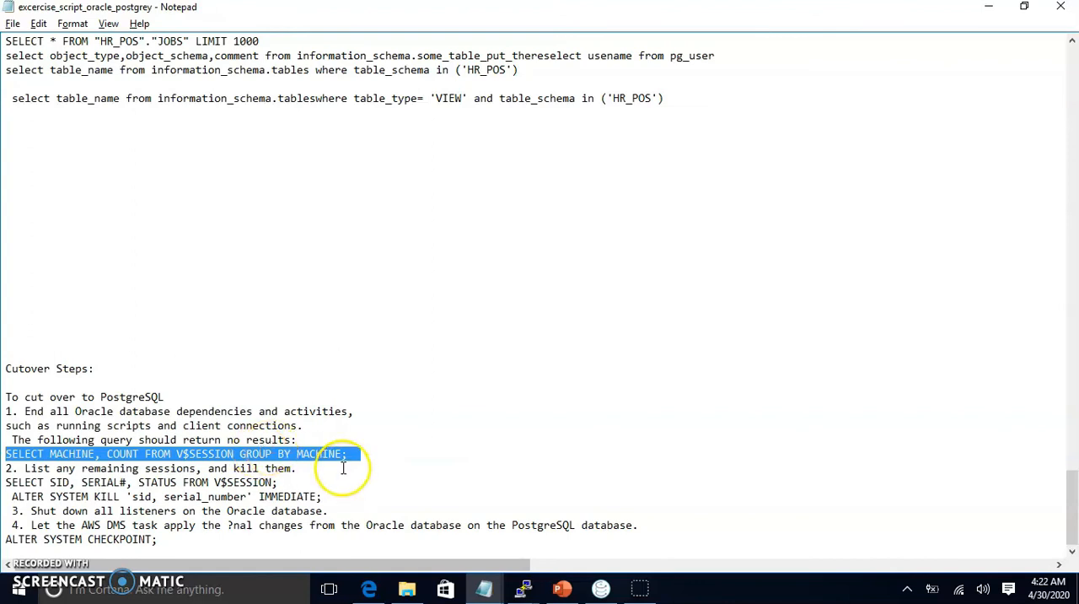
{"action": "left_click", "coordinate": [523, 589]}
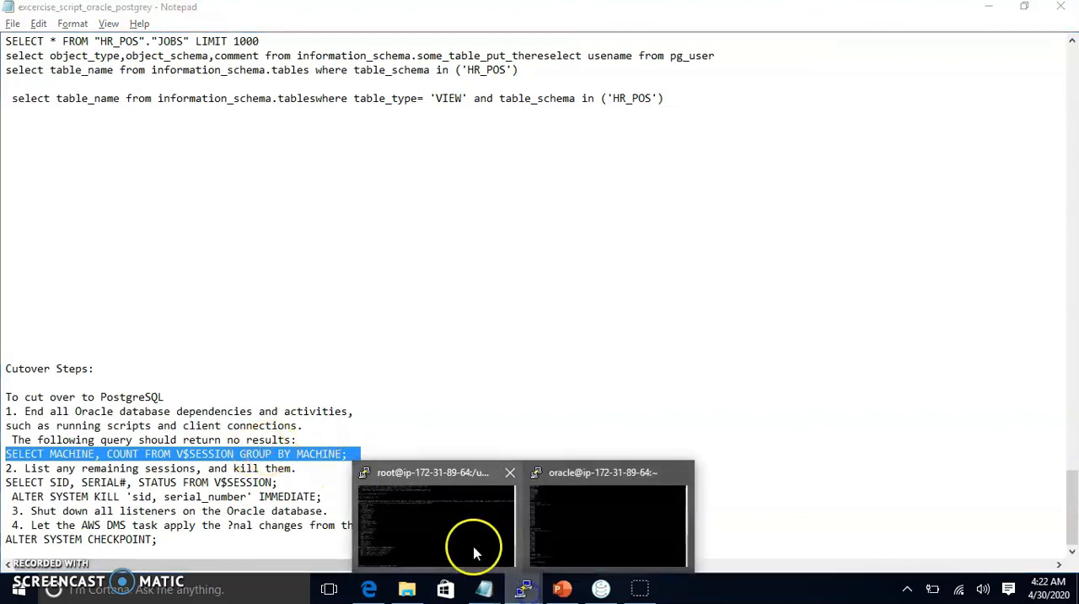
{"action": "left_click", "coordinate": [474, 552]}
{"action": "left_click", "coordinate": [525, 586]}
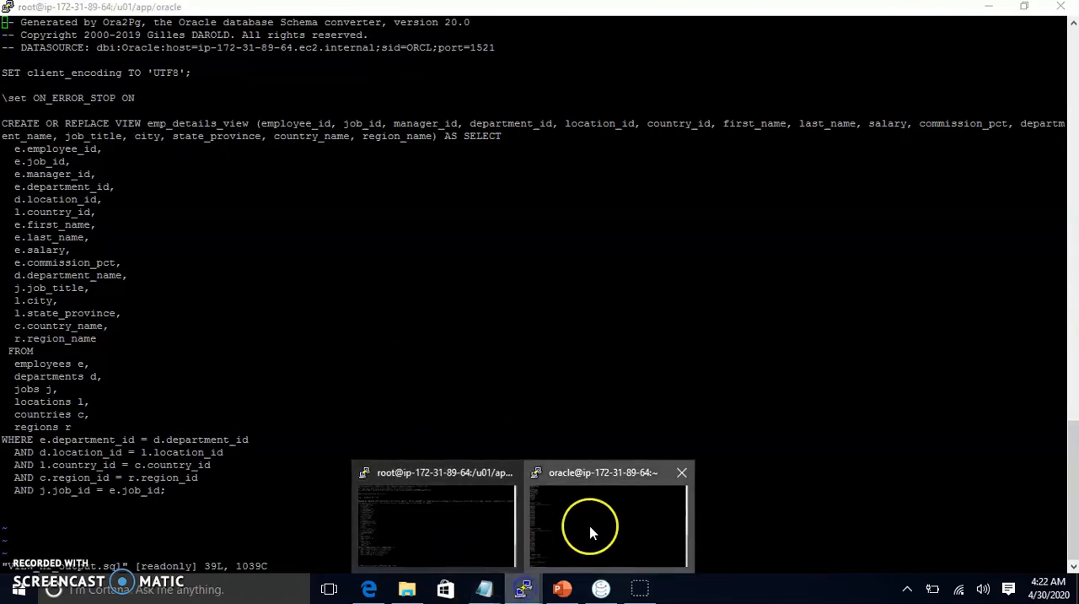
{"action": "left_click", "coordinate": [590, 531]}
{"action": "type", "text": "44"}
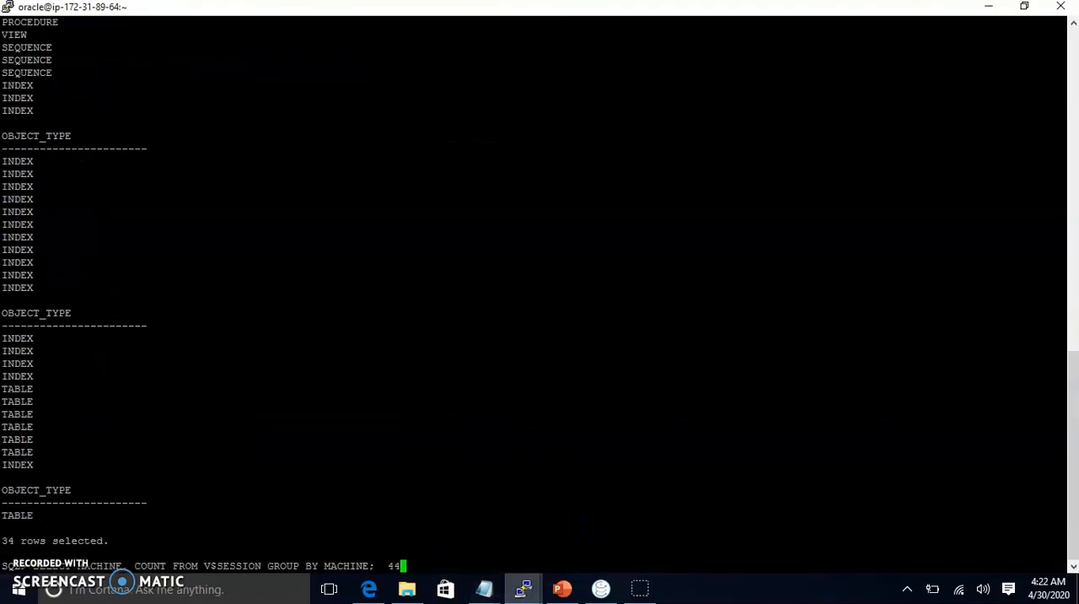
{"action": "left_click", "coordinate": [1031, 8]}
{"action": "key", "text": "BackSpace"}
{"action": "key", "text": "BackSpace"}
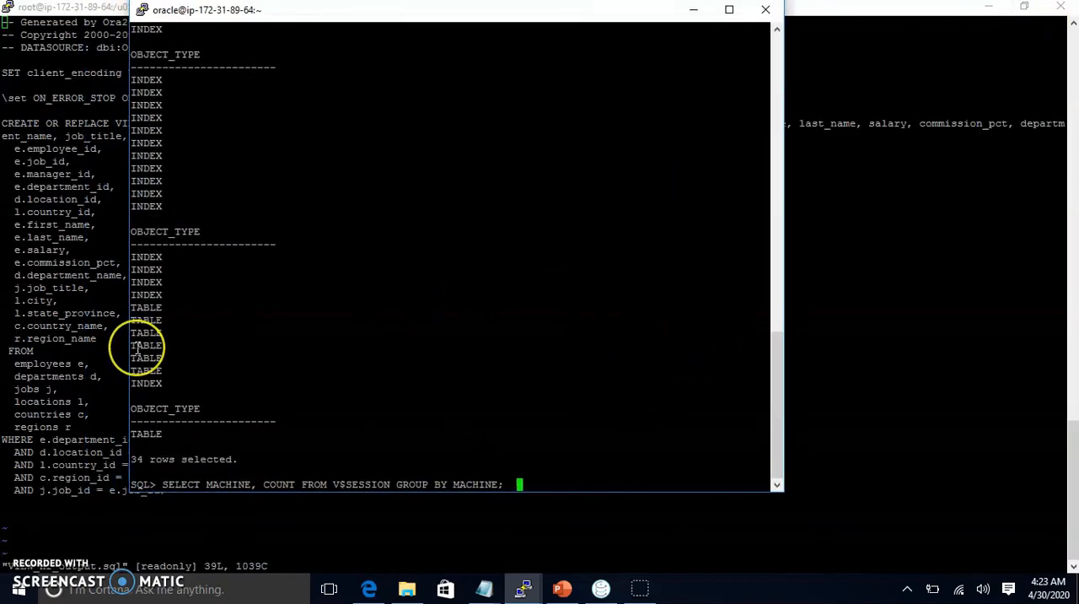
{"action": "key", "text": "Return"}
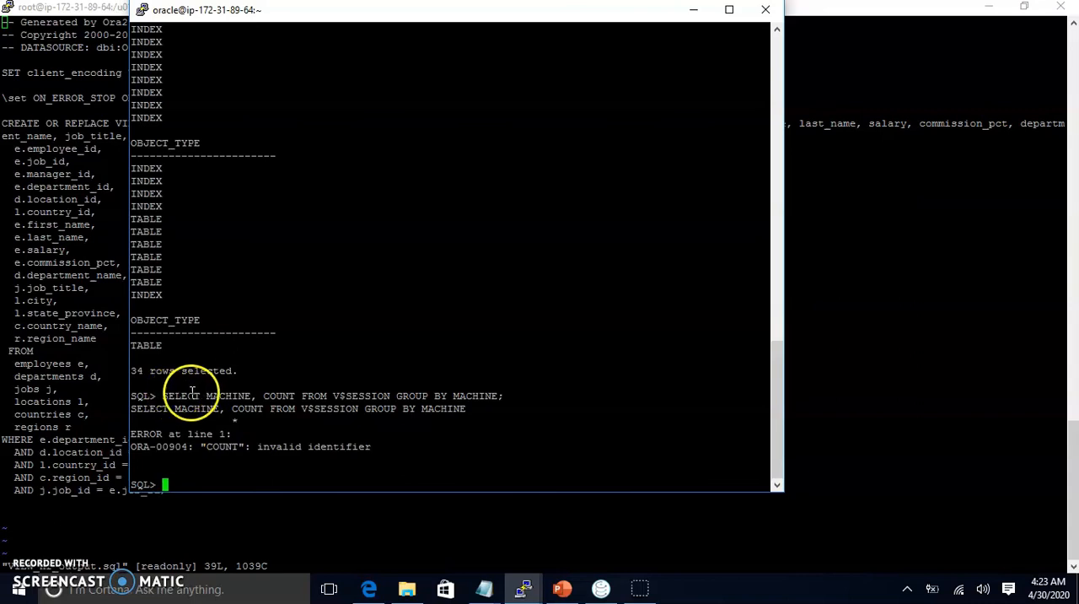
Step: Rerun the session-count query, then correct it to SELECT MACHINE, COUNT(1) FROM V$SESSION GROUP BY MACHINE; and run it by reusing the earlier text
{"action": "left_click_drag", "start_coordinate": [161, 396], "coordinate": [544, 392]}
{"action": "right_click", "coordinate": [509, 352]}
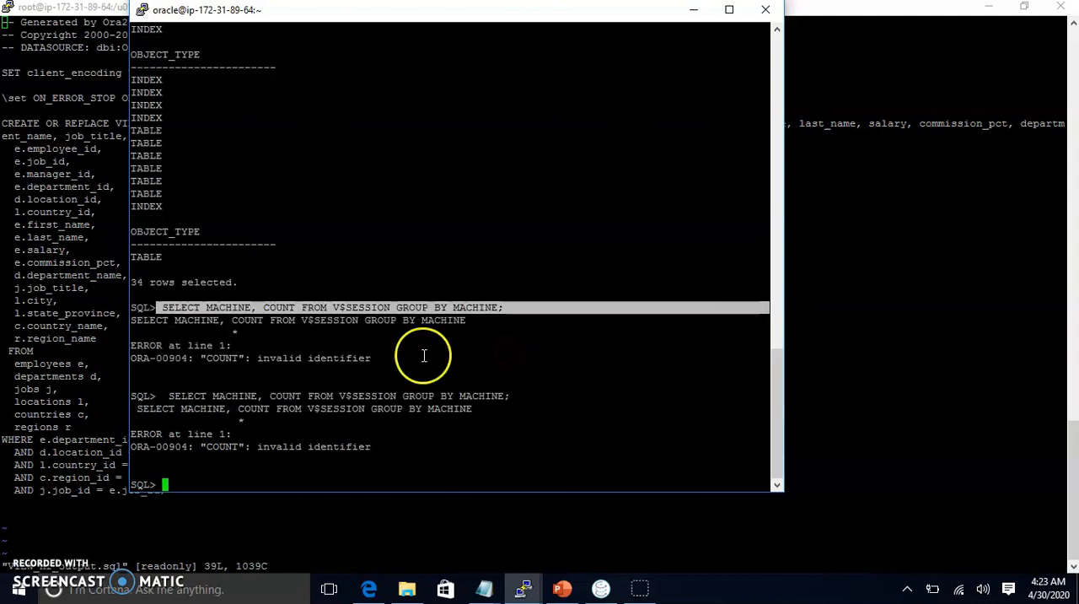
{"action": "left_click_drag", "start_coordinate": [180, 393], "coordinate": [301, 398]}
{"action": "right_click", "coordinate": [302, 362]}
{"action": "type", "text": "(1)"}
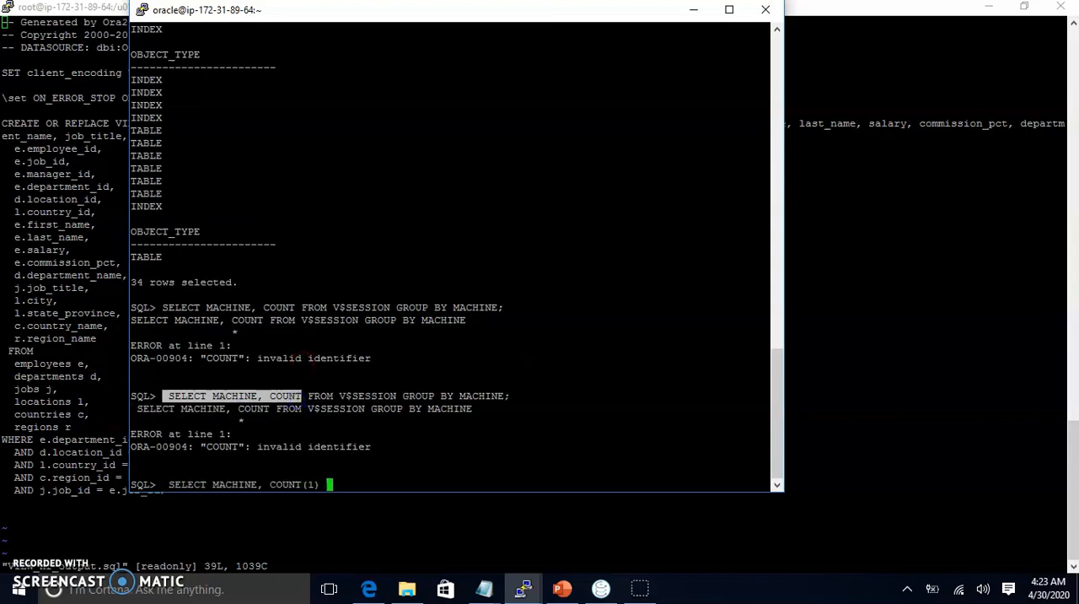
{"action": "left_click", "coordinate": [310, 396]}
{"action": "left_click_drag", "start_coordinate": [310, 395], "coordinate": [545, 397]}
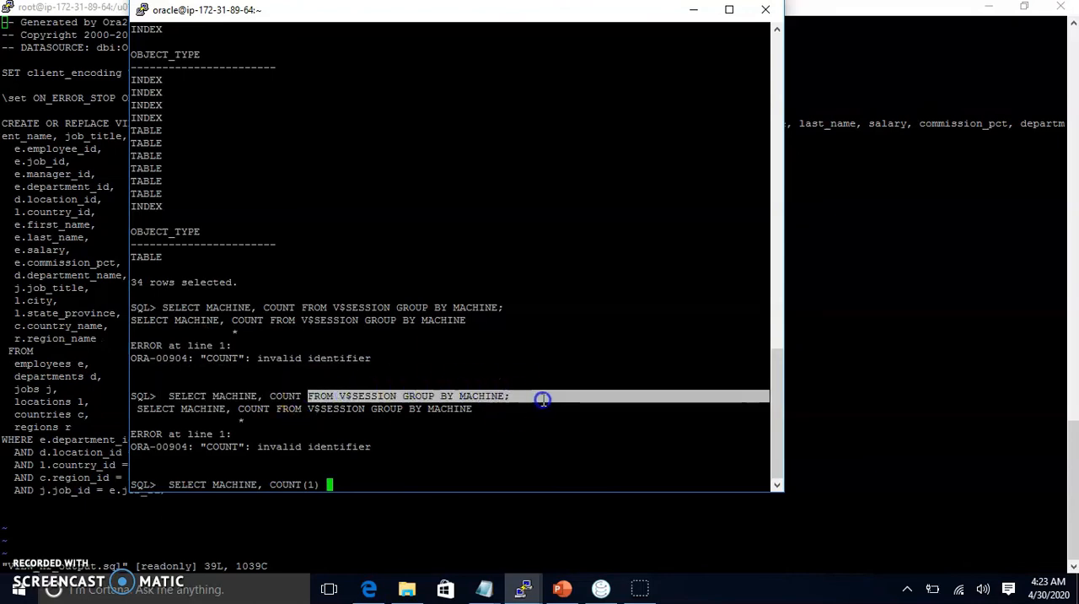
{"action": "right_click", "coordinate": [534, 342]}
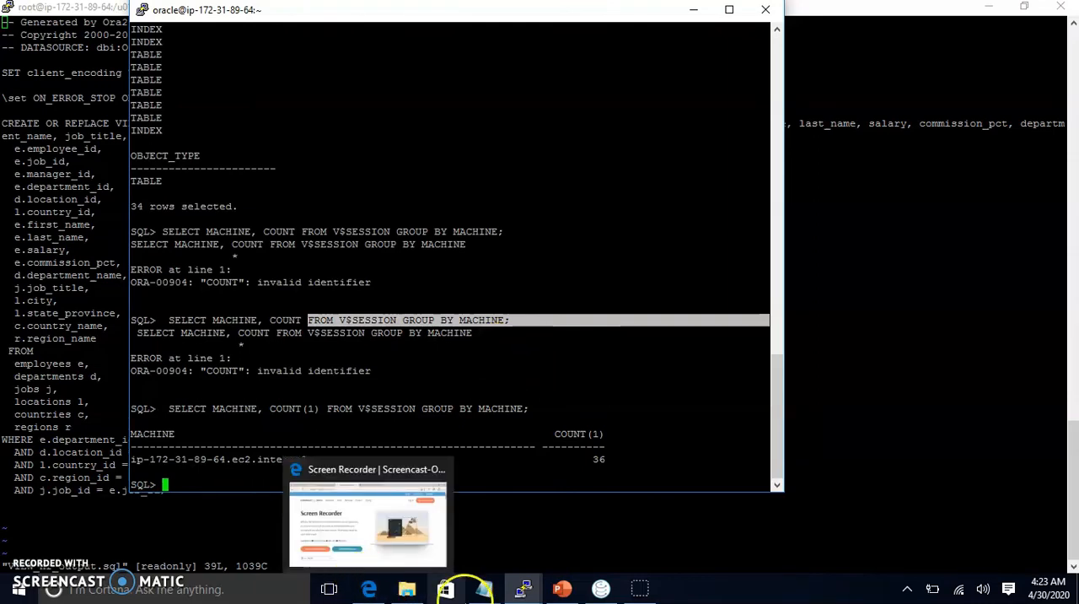
Step: Copy SELECT SID, SERIAL#, STATUS FROM V$SESSION; from the Notepad cutover steps into the oracle terminal, run it, and review the listed sessions
{"action": "left_click", "coordinate": [91, 493]}
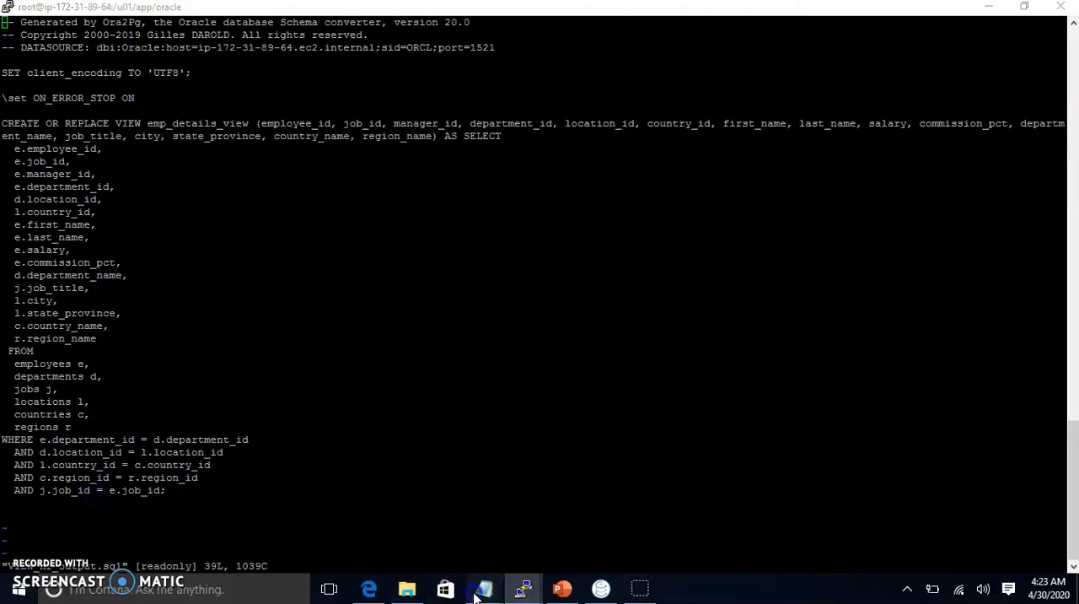
{"action": "left_click", "coordinate": [179, 519]}
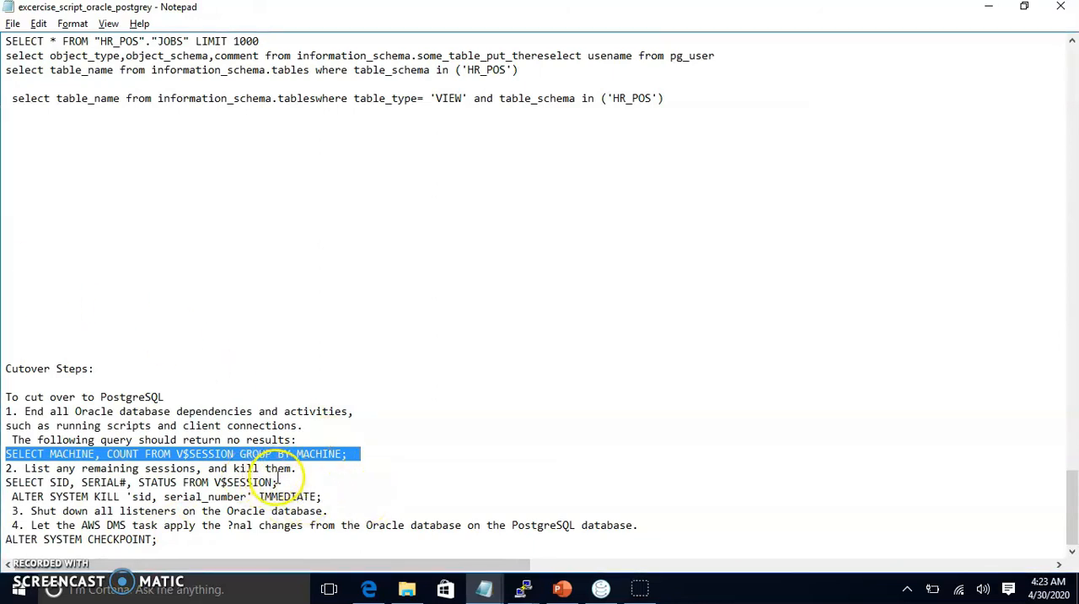
{"action": "left_click_drag", "start_coordinate": [277, 481], "coordinate": [9, 481]}
{"action": "key", "text": "ctrl+c"}
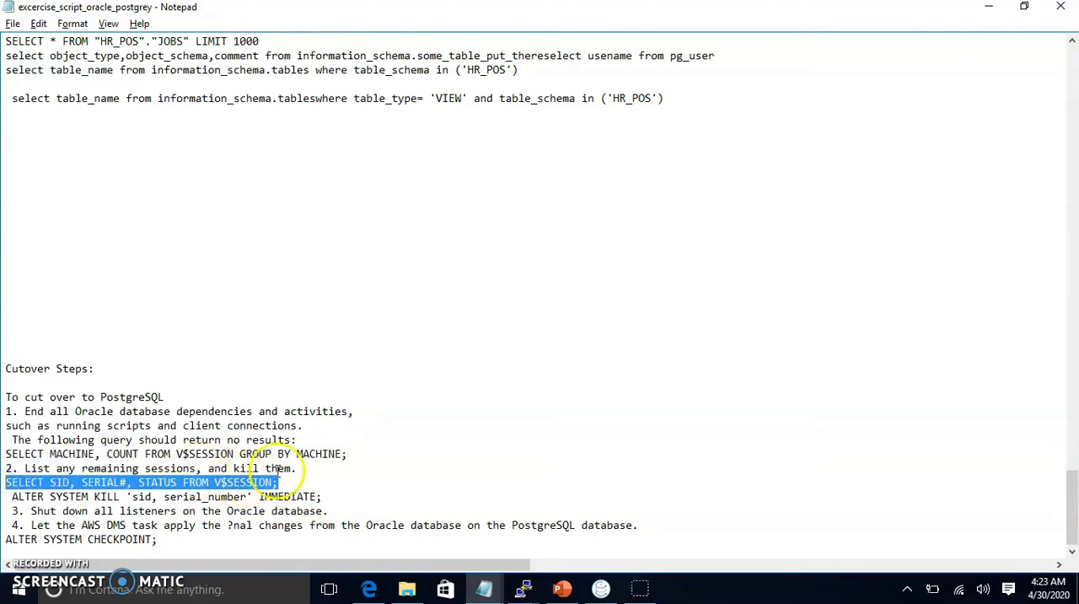
{"action": "key", "text": "alt+Tab"}
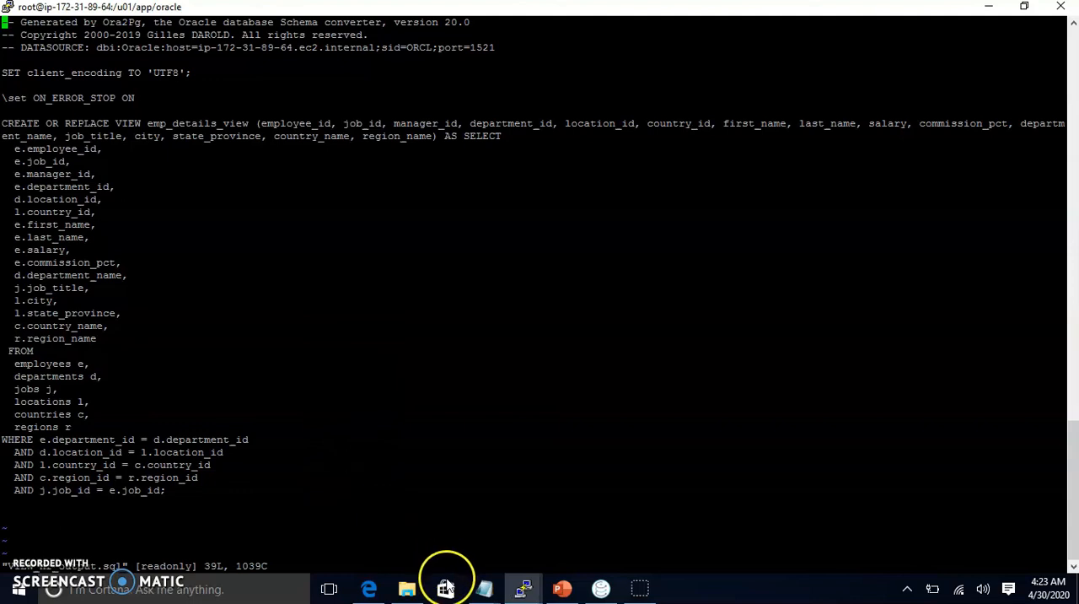
{"action": "mouse_move", "coordinate": [520, 593]}
{"action": "left_click", "coordinate": [590, 465]}
{"action": "right_click", "coordinate": [451, 342]}
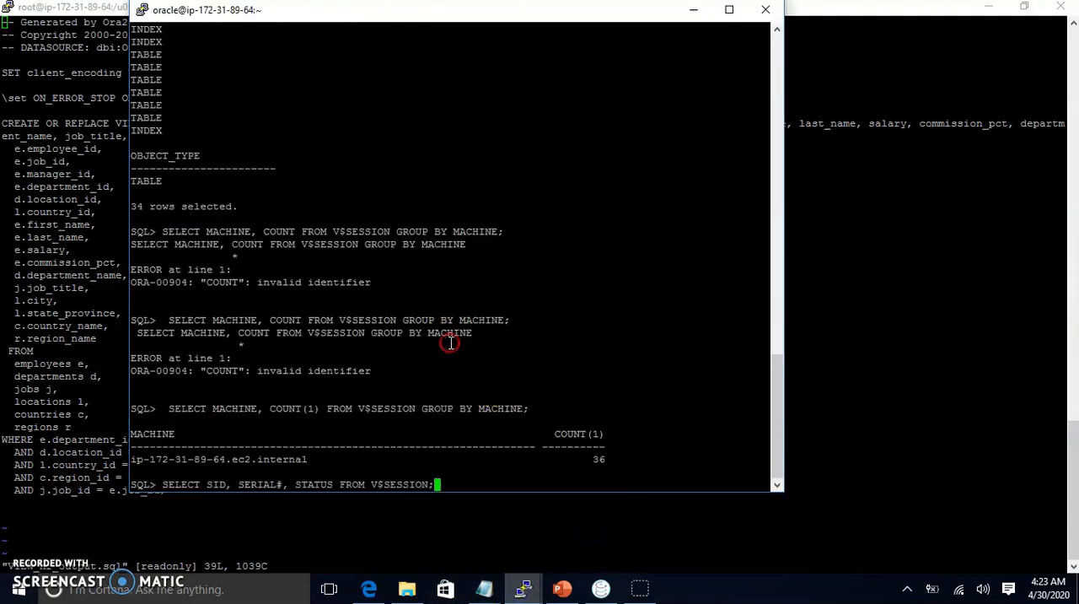
{"action": "key", "text": "Return"}
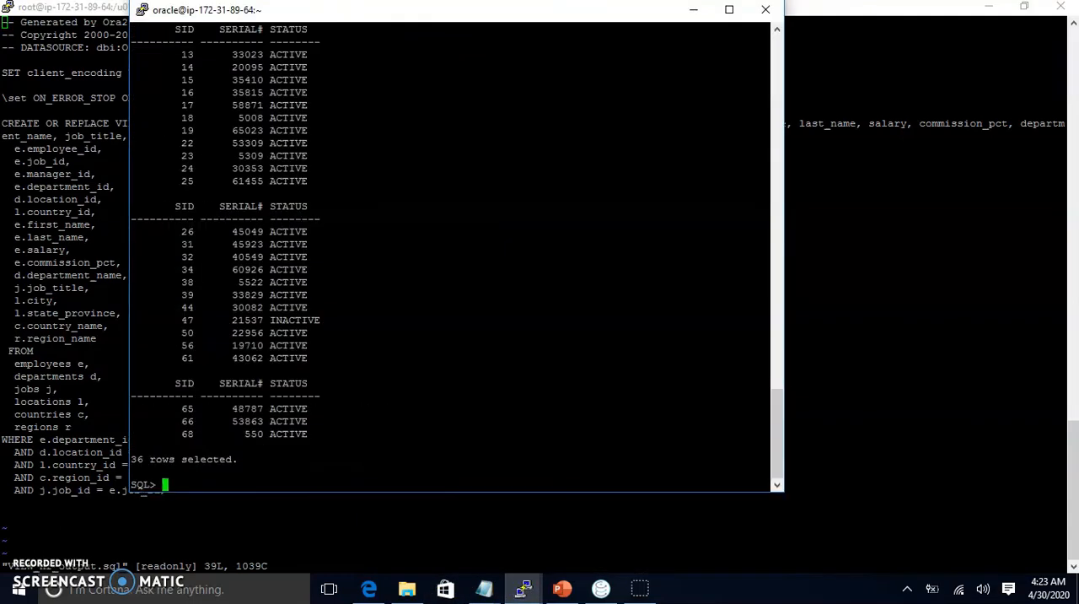
{"action": "scroll", "coordinate": [286, 313], "scroll_direction": "up", "scroll_amount": 12}
{"action": "scroll", "coordinate": [284, 337], "scroll_direction": "down", "scroll_amount": 6}
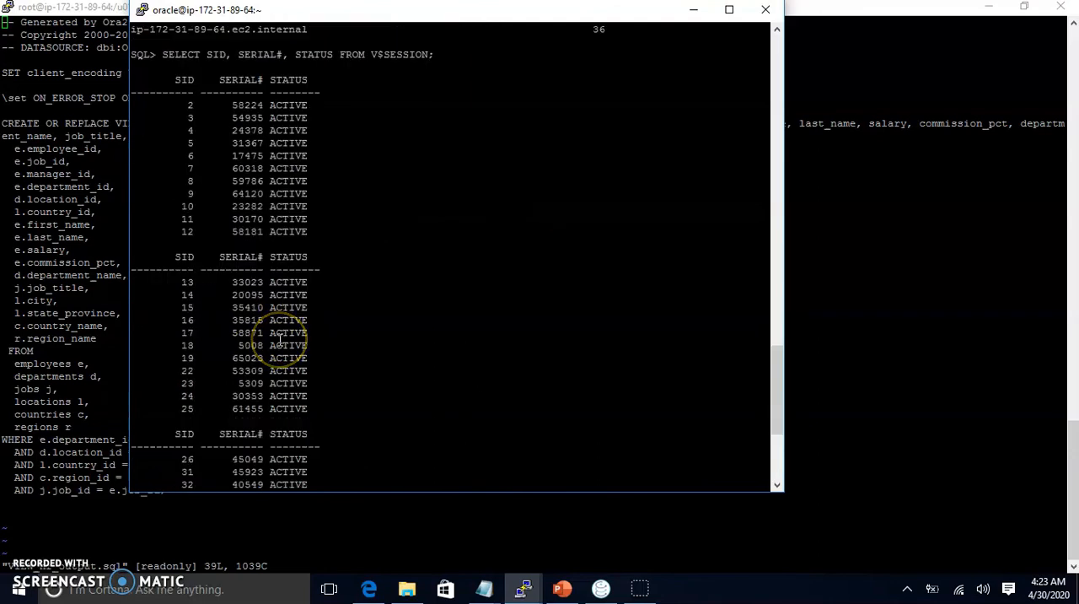
{"action": "left_click", "coordinate": [281, 343]}
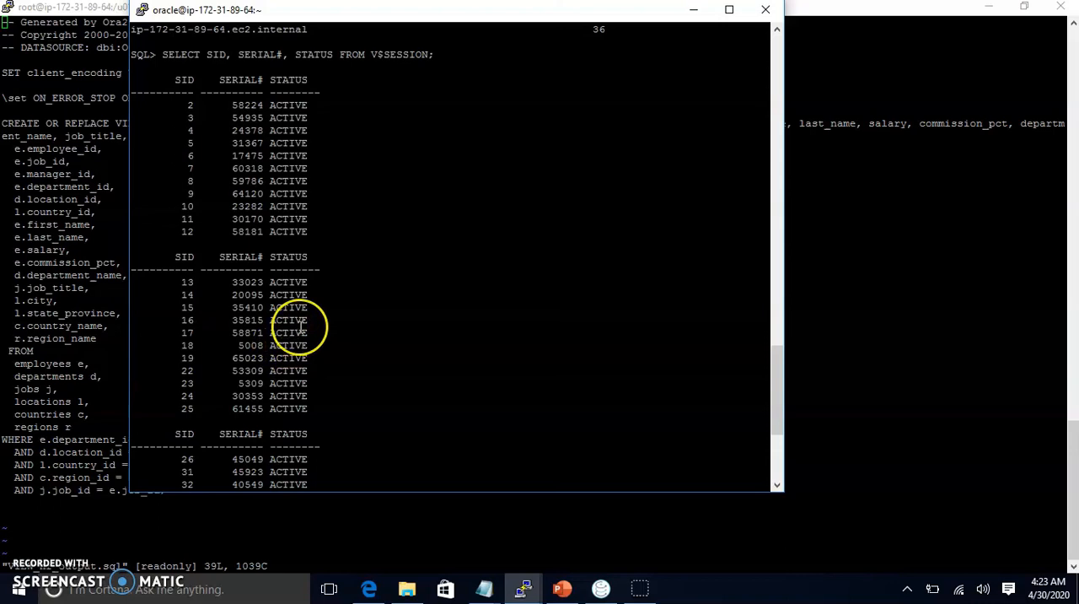
{"action": "scroll", "coordinate": [314, 335], "scroll_direction": "down", "scroll_amount": 6}
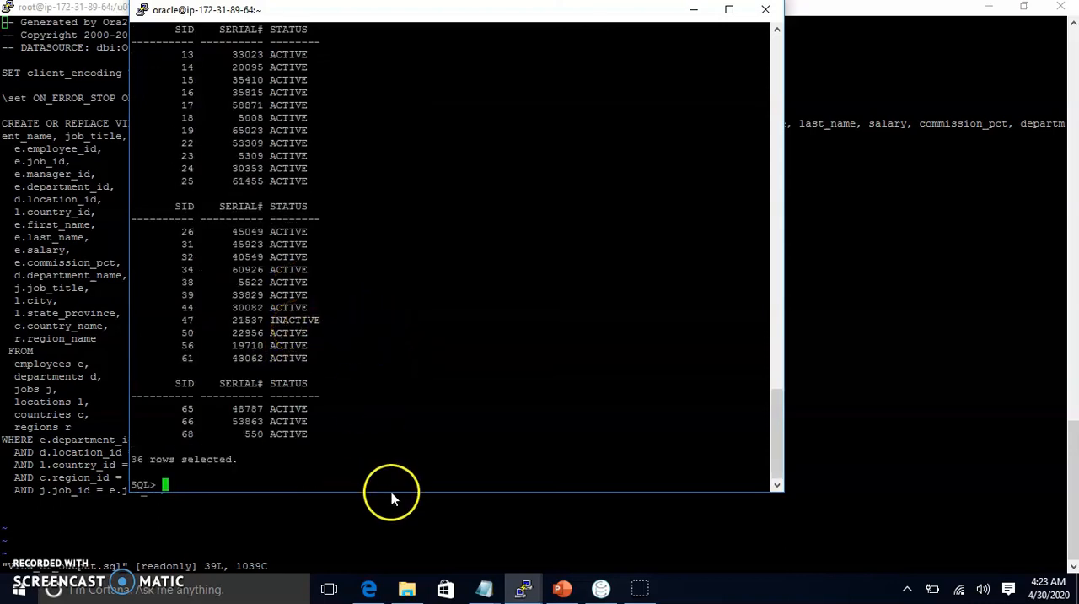
Step: Switch to the Notepad cutover steps and highlight the ALTER SYSTEM KILL 'sid, serial_number' IMMEDIATE; command
{"action": "mouse_move", "coordinate": [483, 587]}
{"action": "left_click", "coordinate": [267, 527]}
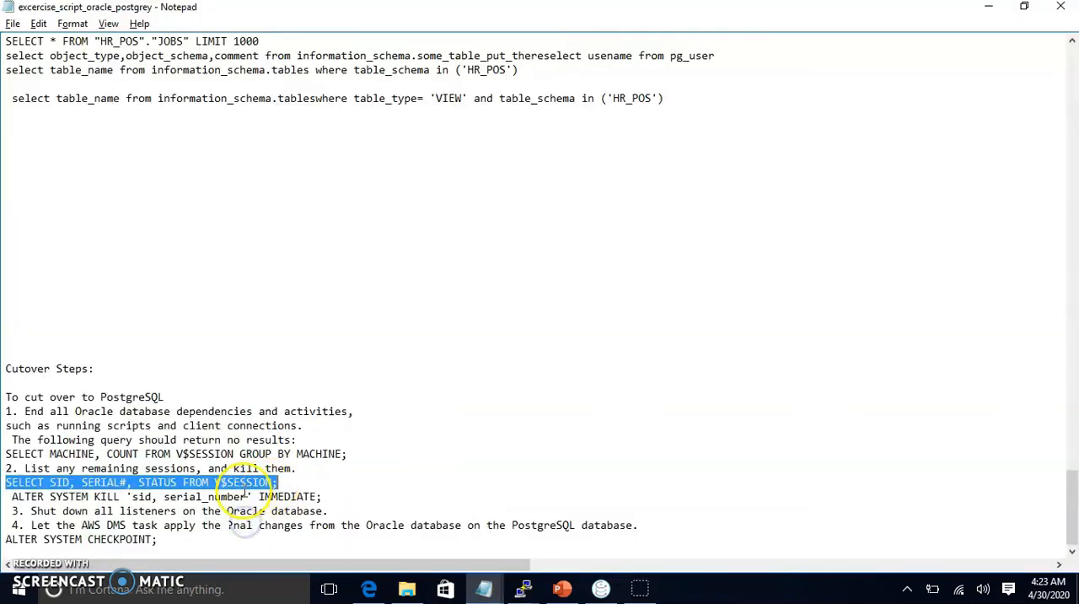
{"action": "left_click_drag", "start_coordinate": [12, 497], "coordinate": [330, 498]}
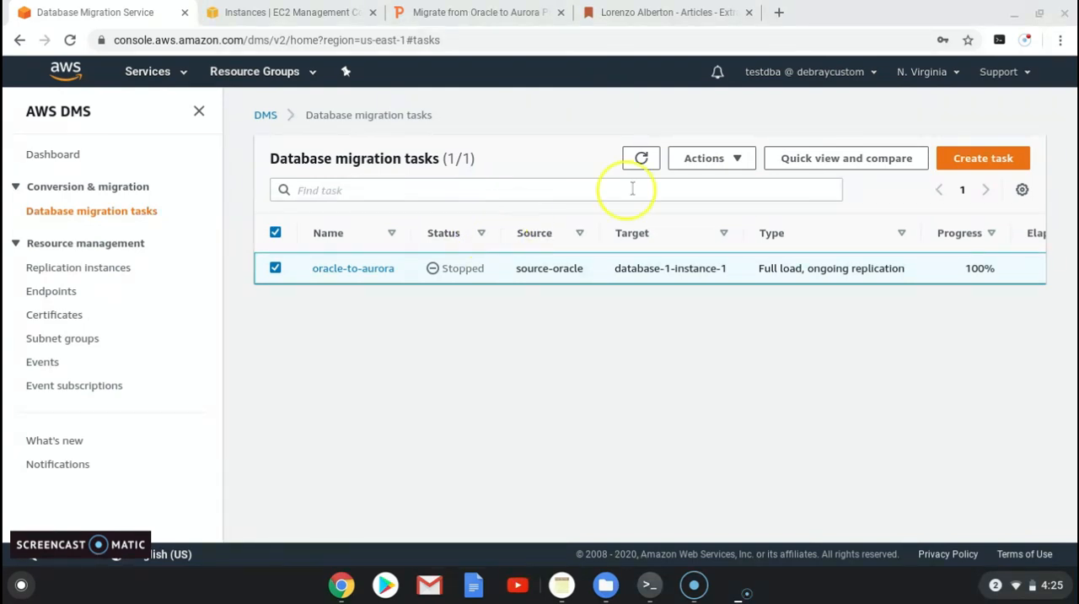
Step: Reselect the oracle-to-aurora database migration task in AWS DMS and delete it
{"action": "left_click", "coordinate": [739, 161]}
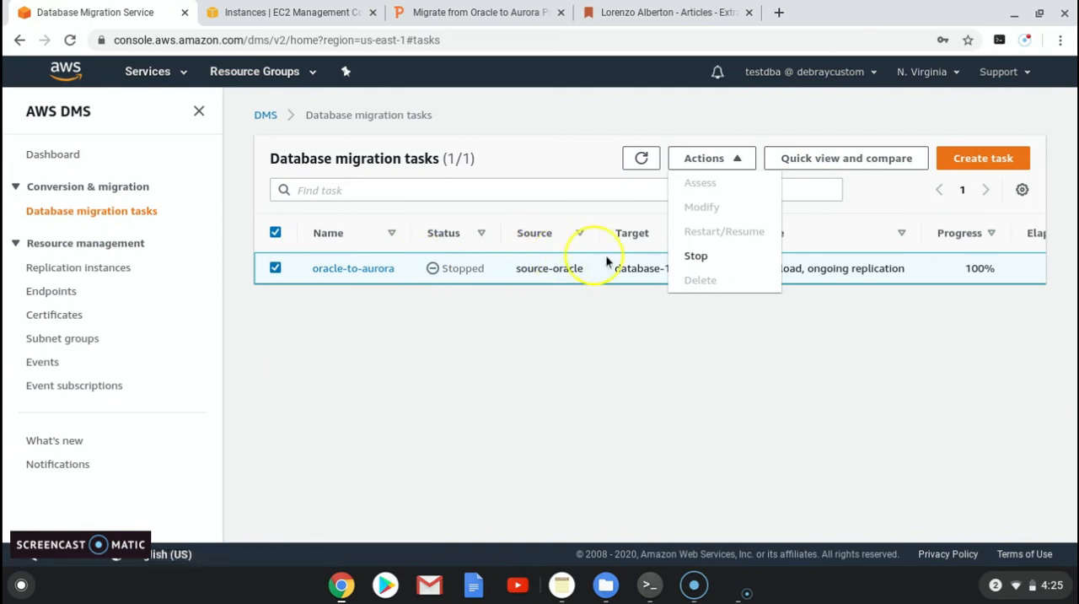
{"action": "left_click", "coordinate": [515, 190]}
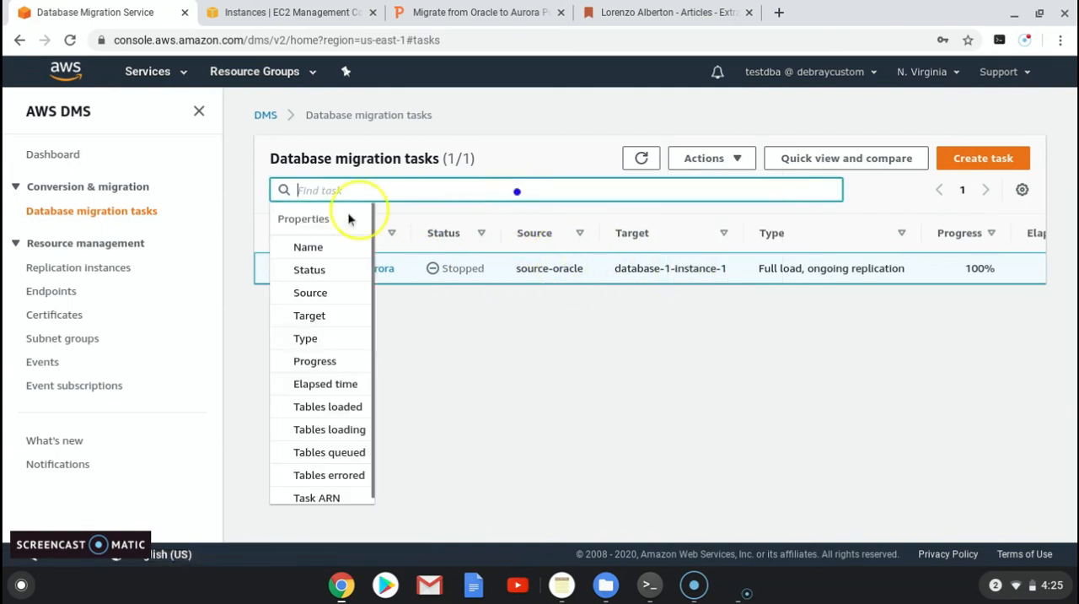
{"action": "left_click", "coordinate": [470, 354]}
{"action": "left_click", "coordinate": [275, 233]}
{"action": "left_click", "coordinate": [275, 268]}
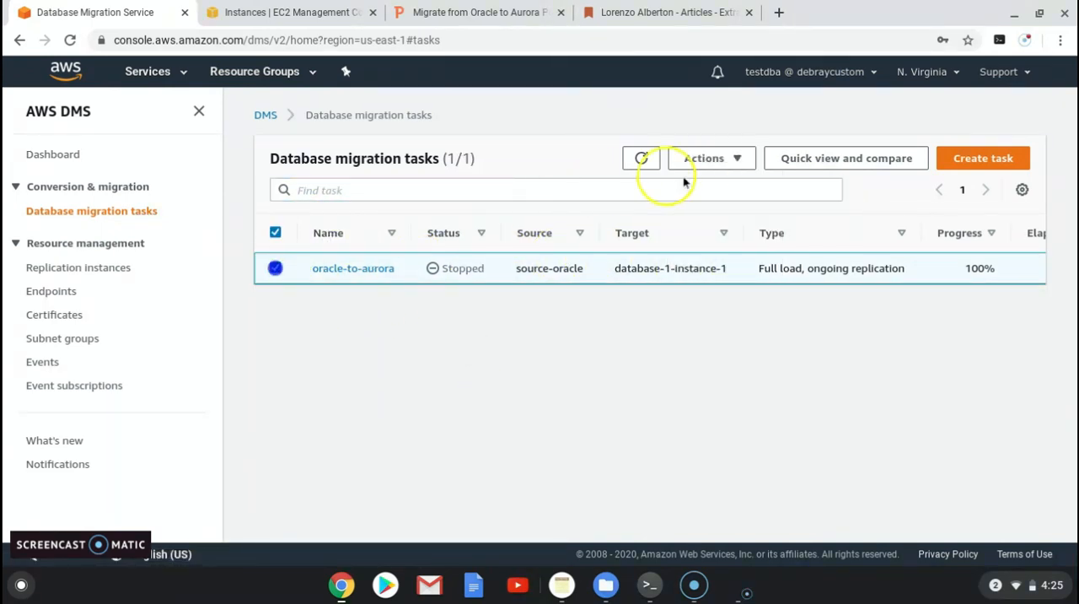
{"action": "left_click", "coordinate": [738, 158]}
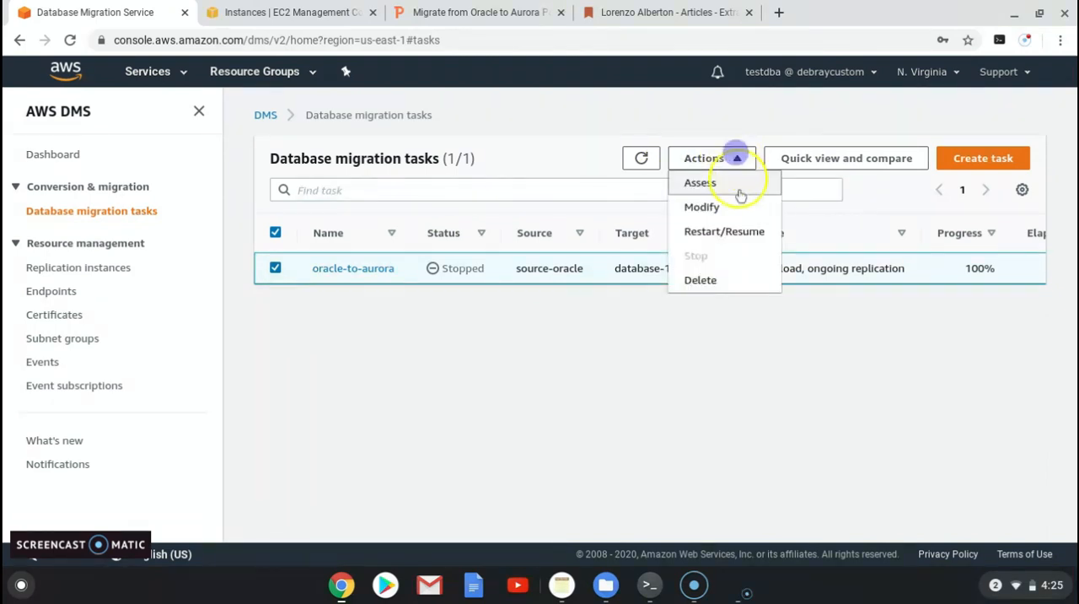
{"action": "left_click", "coordinate": [711, 285]}
{"action": "left_click", "coordinate": [720, 372]}
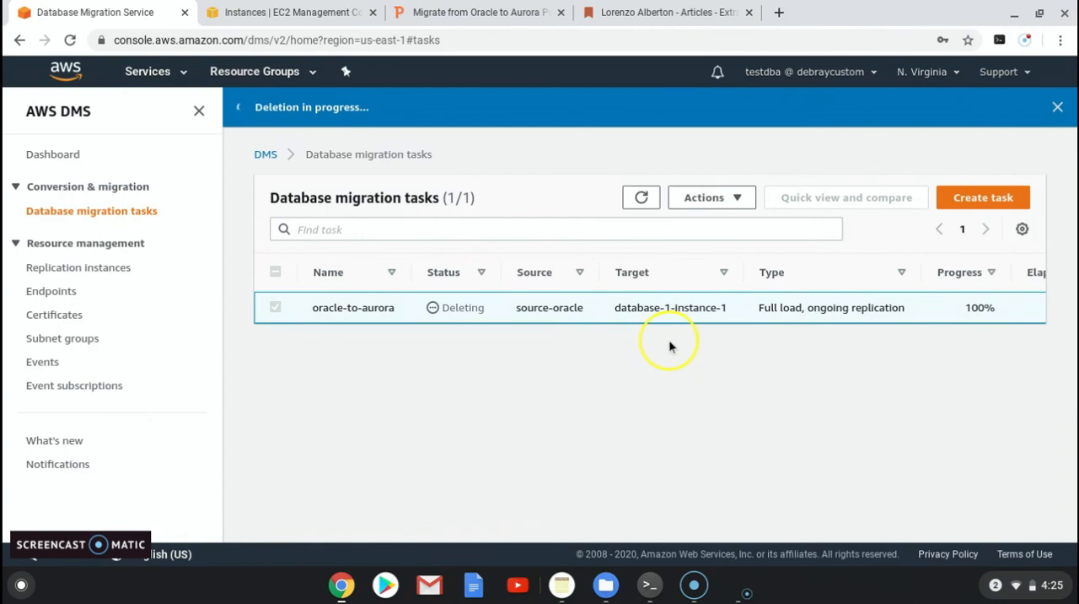
Step: Try to delete the cloudbhai-rep replication instance, dismiss the deletion dialog, and return to the list of database migration tasks
{"action": "left_click", "coordinate": [53, 291]}
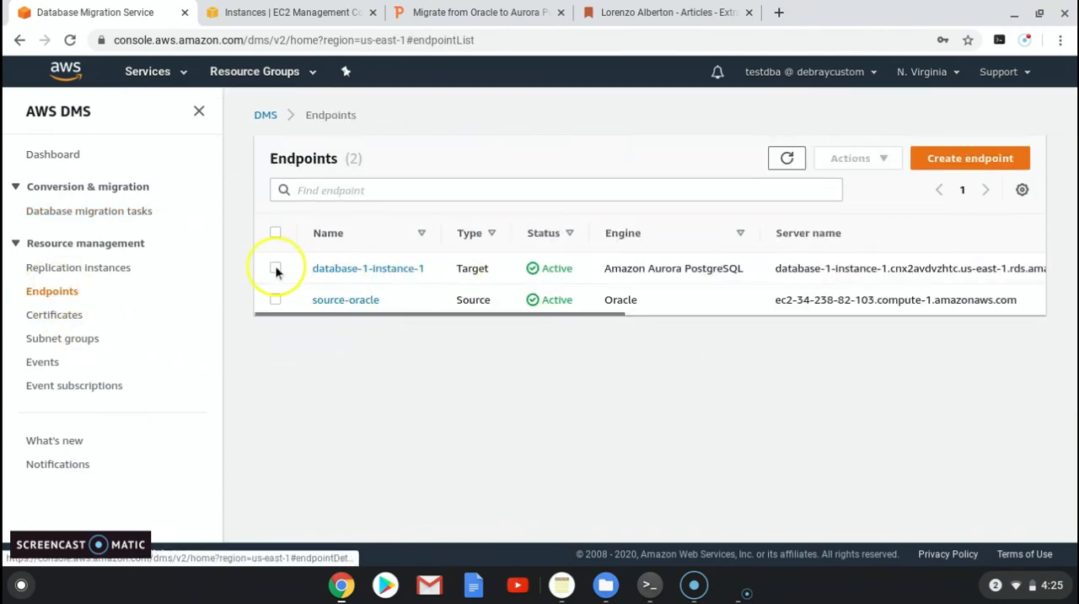
{"action": "left_click", "coordinate": [76, 267]}
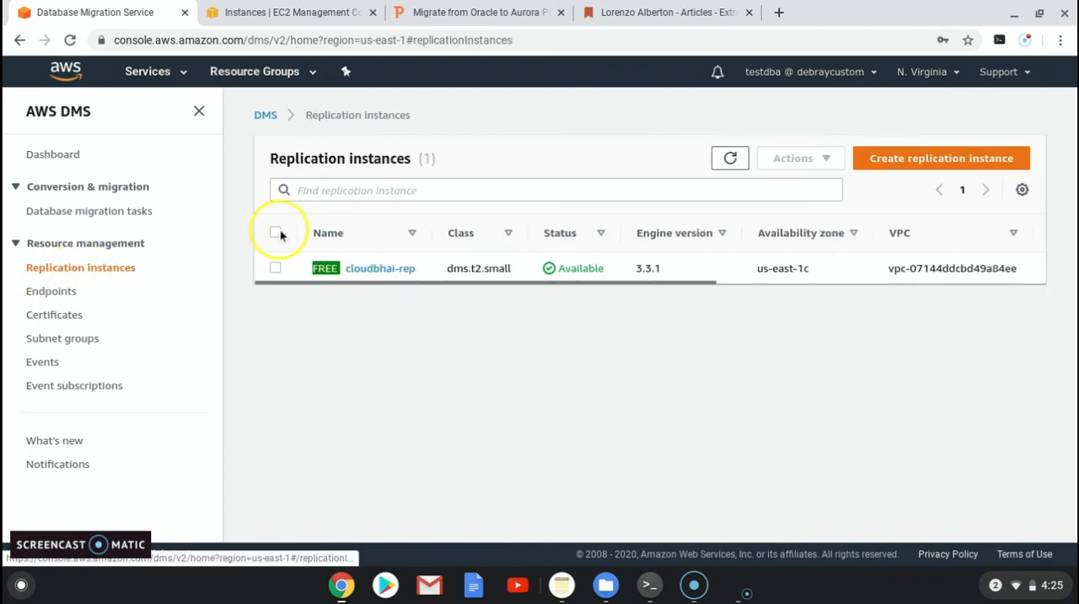
{"action": "left_click", "coordinate": [277, 233]}
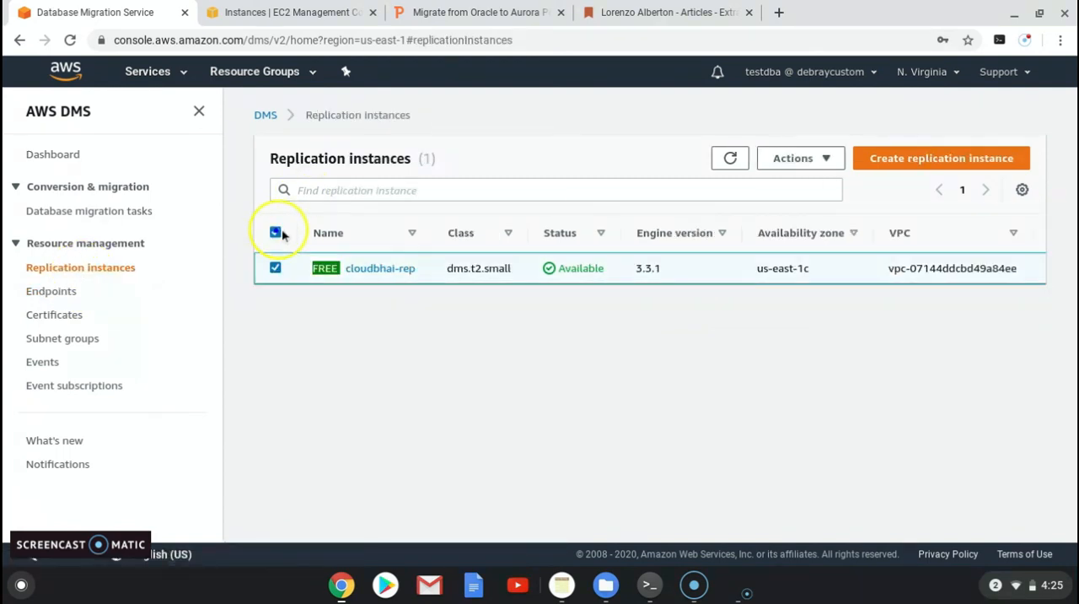
{"action": "left_click", "coordinate": [830, 162]}
{"action": "left_click", "coordinate": [793, 233]}
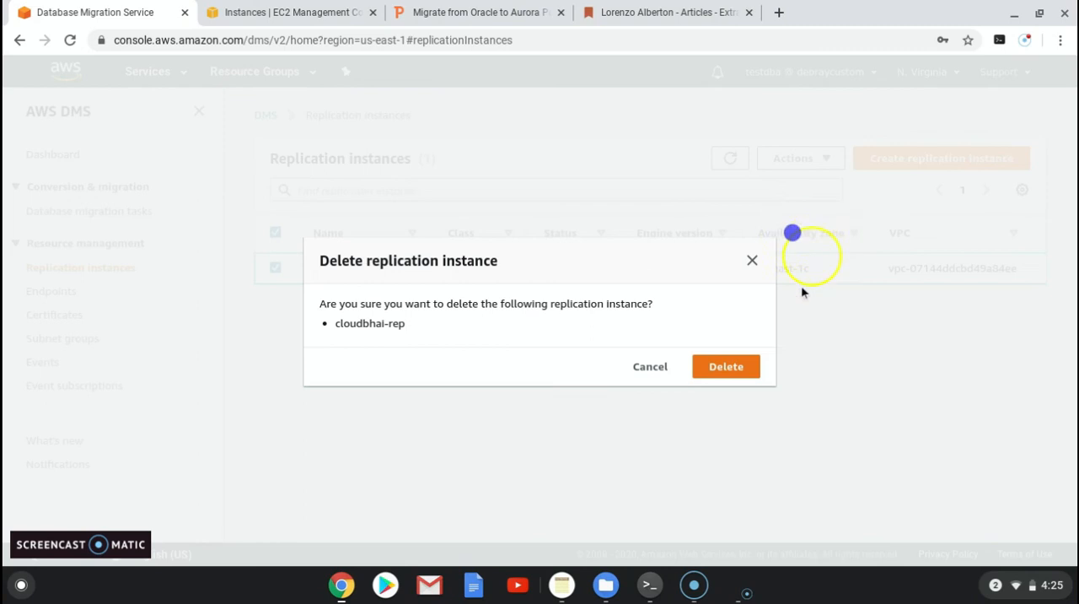
{"action": "left_click", "coordinate": [747, 366]}
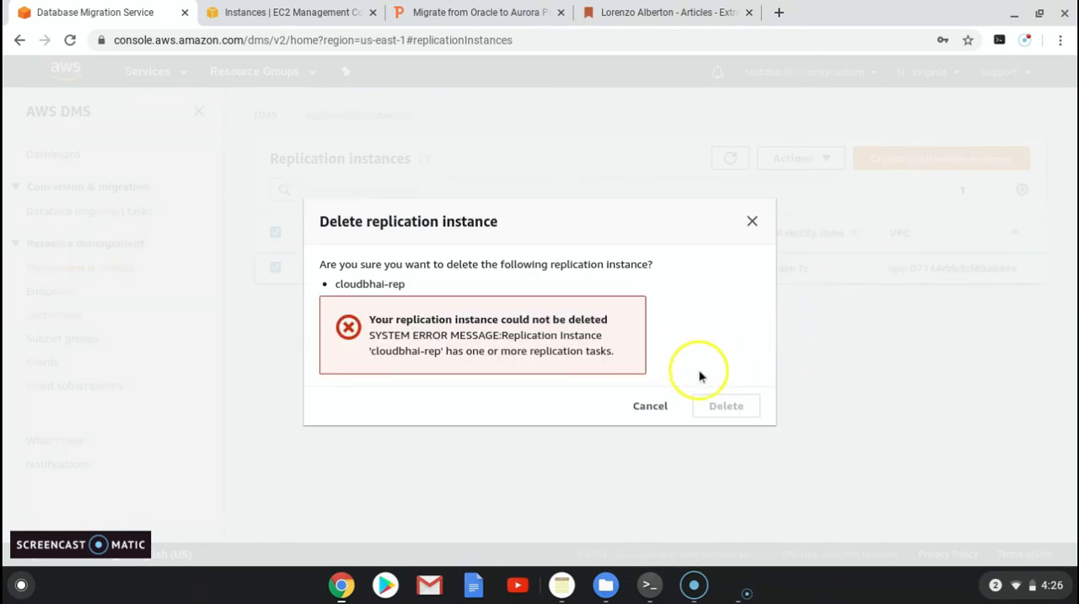
{"action": "left_click", "coordinate": [650, 406]}
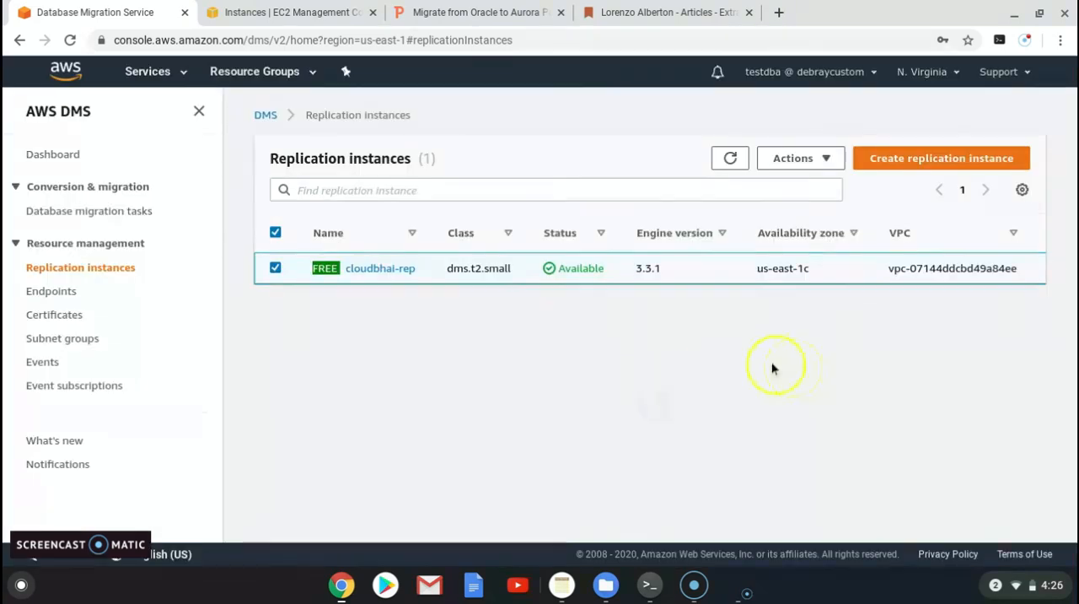
{"action": "left_click", "coordinate": [135, 213]}
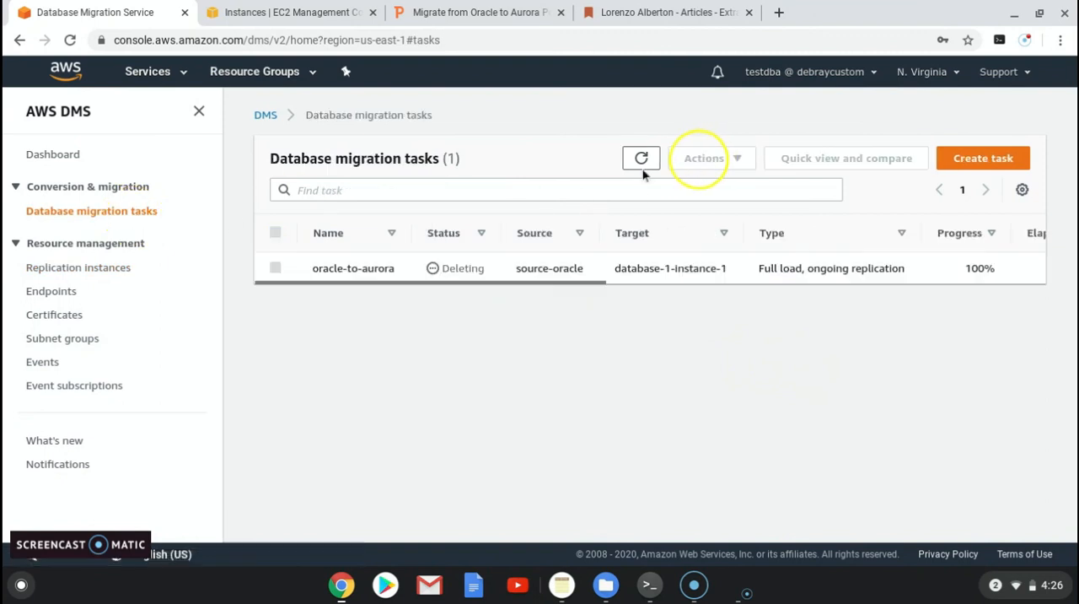
Step: Refresh the database migration tasks list, and delete the cloudbhai-rep replication instance
{"action": "left_click", "coordinate": [638, 201]}
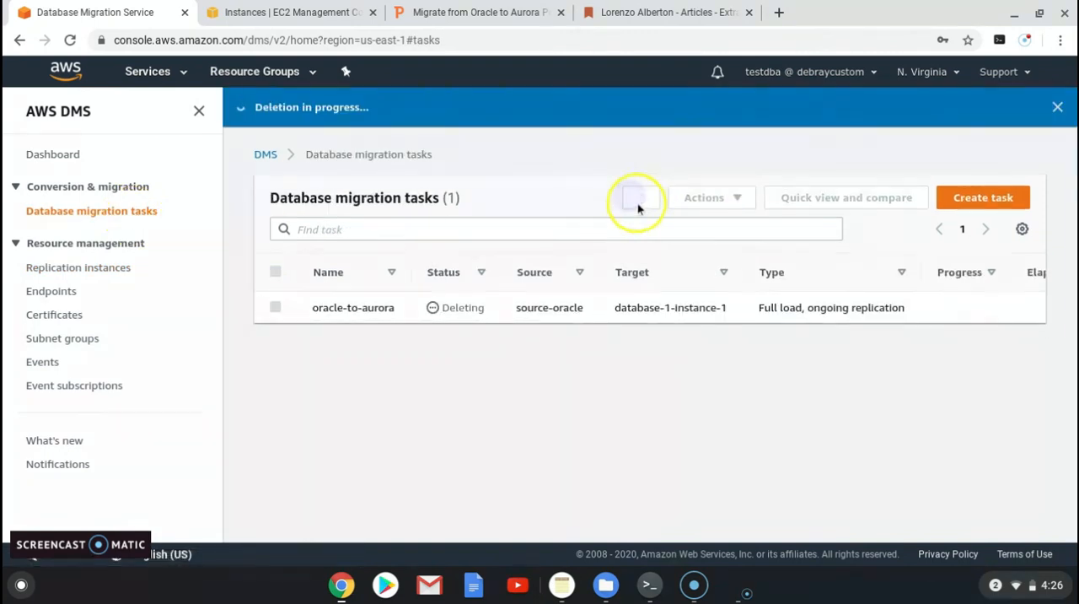
{"action": "left_click", "coordinate": [639, 202]}
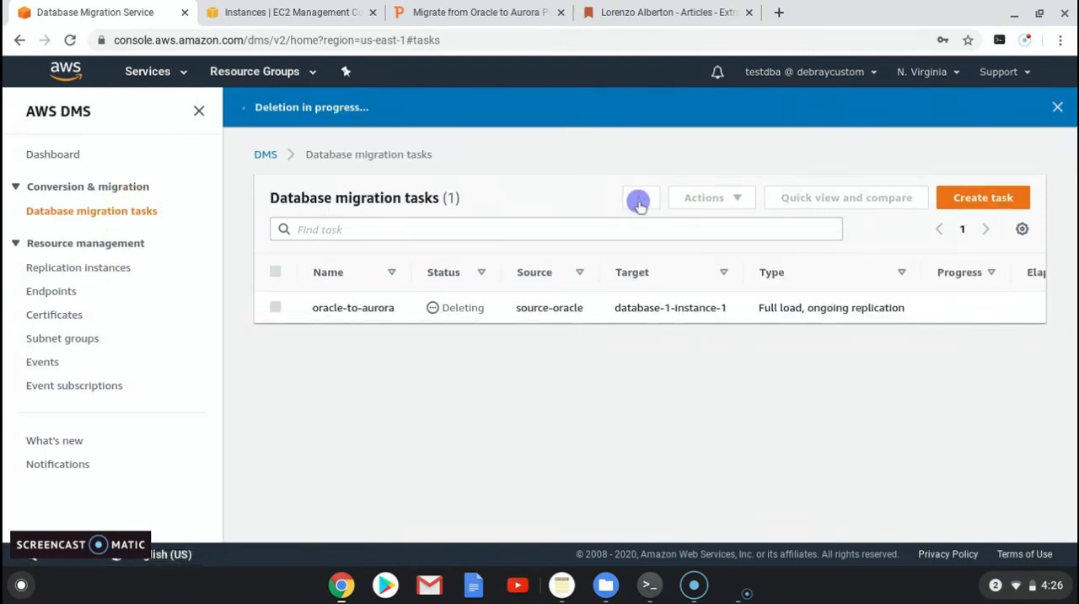
{"action": "left_click", "coordinate": [80, 268]}
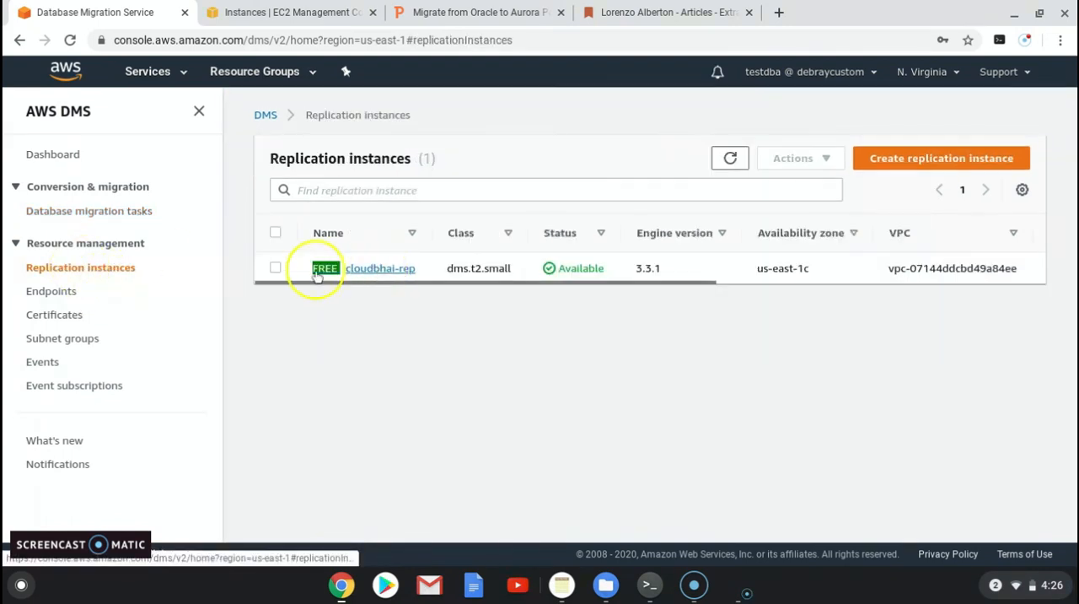
{"action": "left_click", "coordinate": [276, 267]}
{"action": "left_click", "coordinate": [828, 165]}
{"action": "left_click", "coordinate": [791, 237]}
{"action": "left_click", "coordinate": [729, 366]}
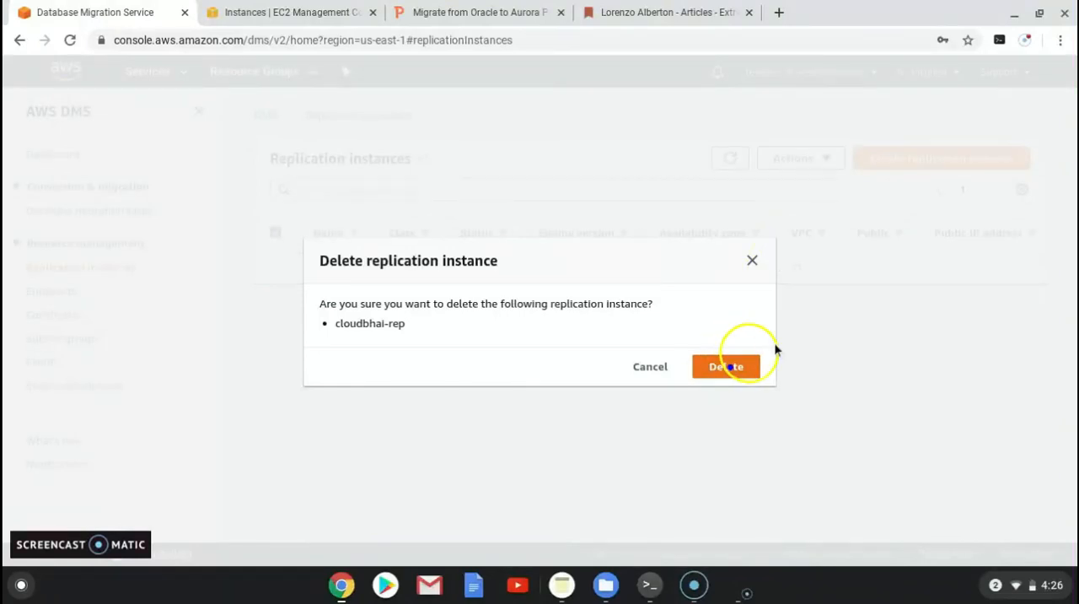
Step: Delete both DMS endpoints, database-1-instance-1 and source-oracle, together
{"action": "left_click", "coordinate": [64, 291]}
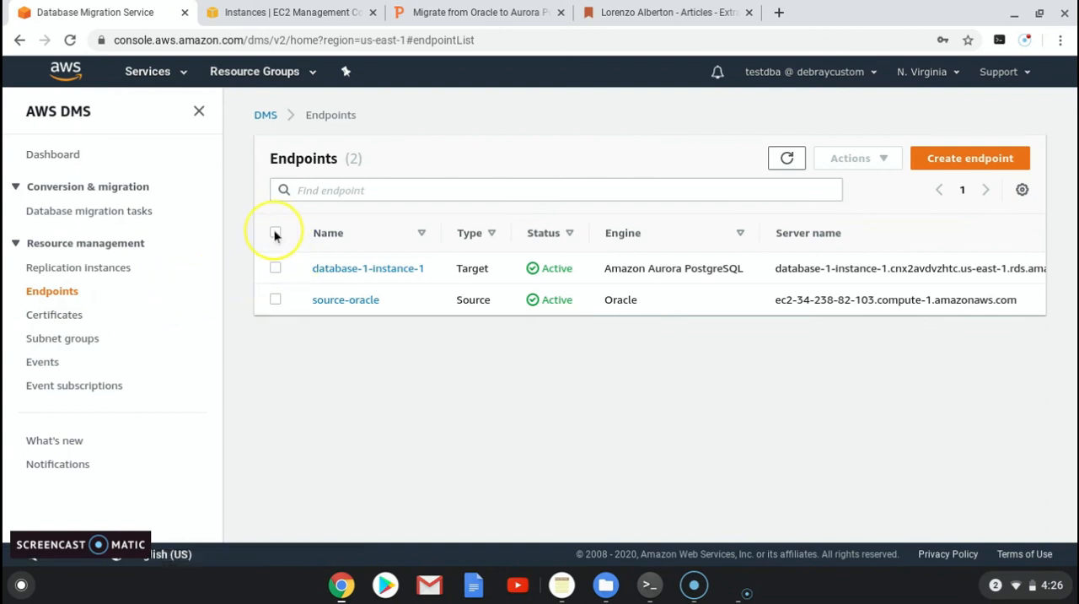
{"action": "left_click", "coordinate": [275, 234]}
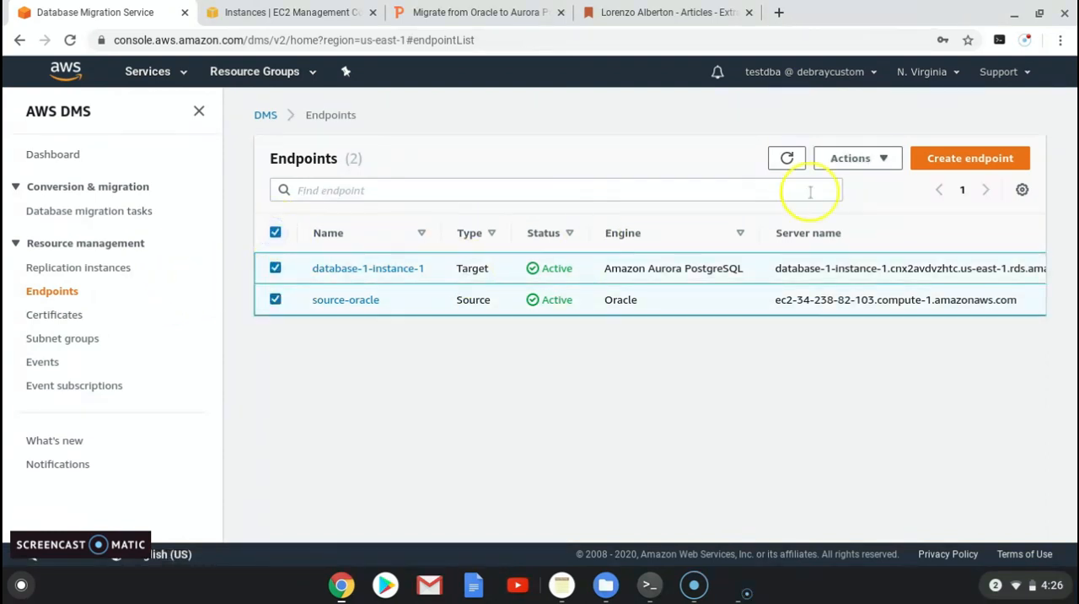
{"action": "left_click", "coordinate": [885, 160]}
{"action": "left_click", "coordinate": [859, 236]}
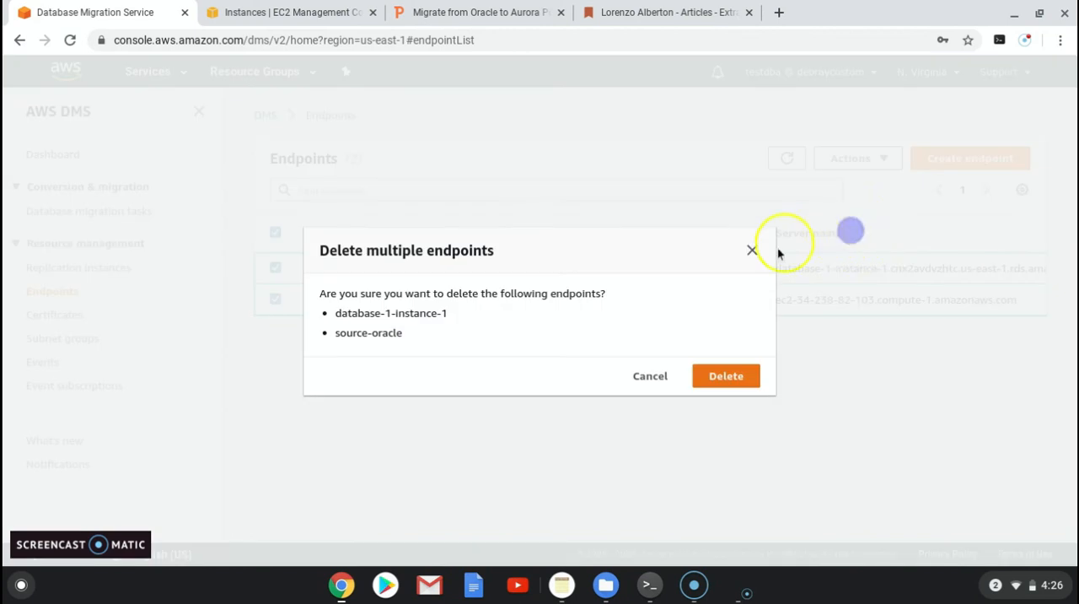
{"action": "left_click", "coordinate": [725, 377]}
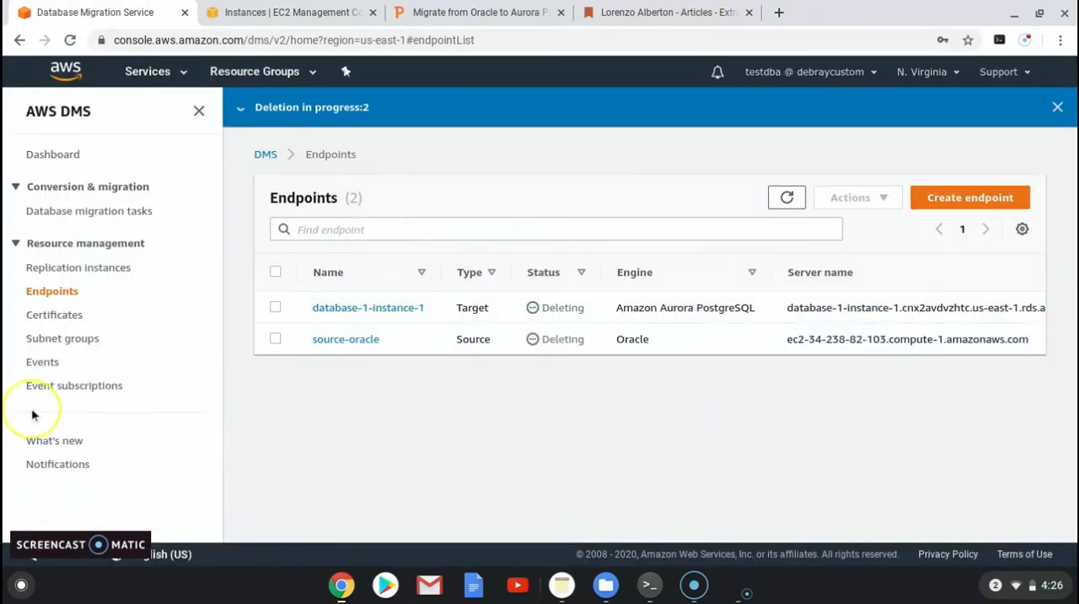